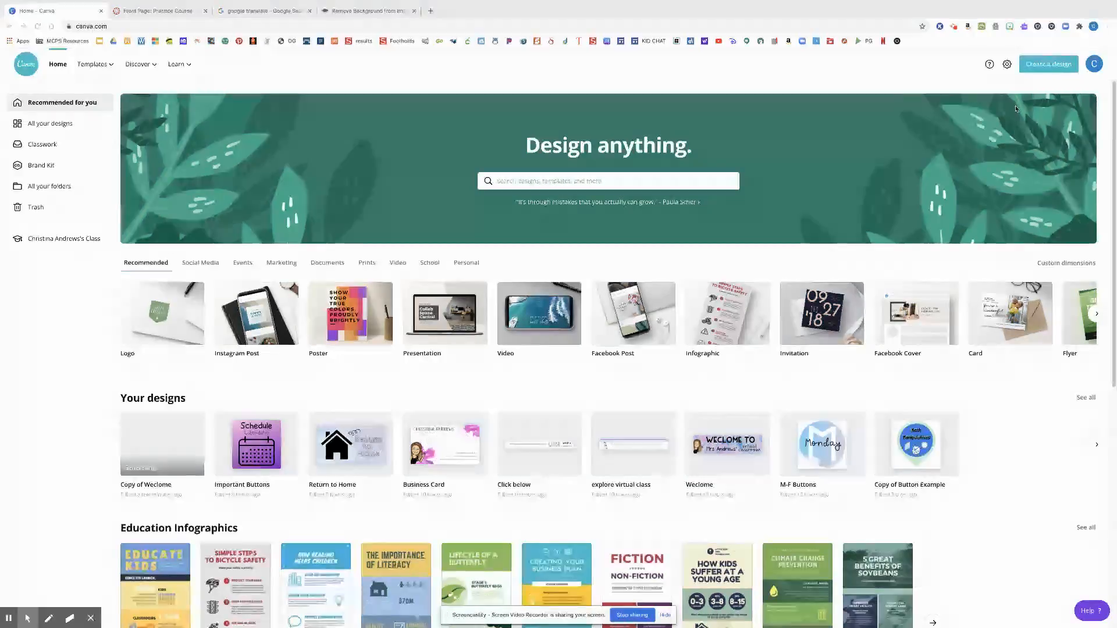
# Create a new blank design with custom dimensions of 1350 × 350 px
pyautogui.click(1052, 67)
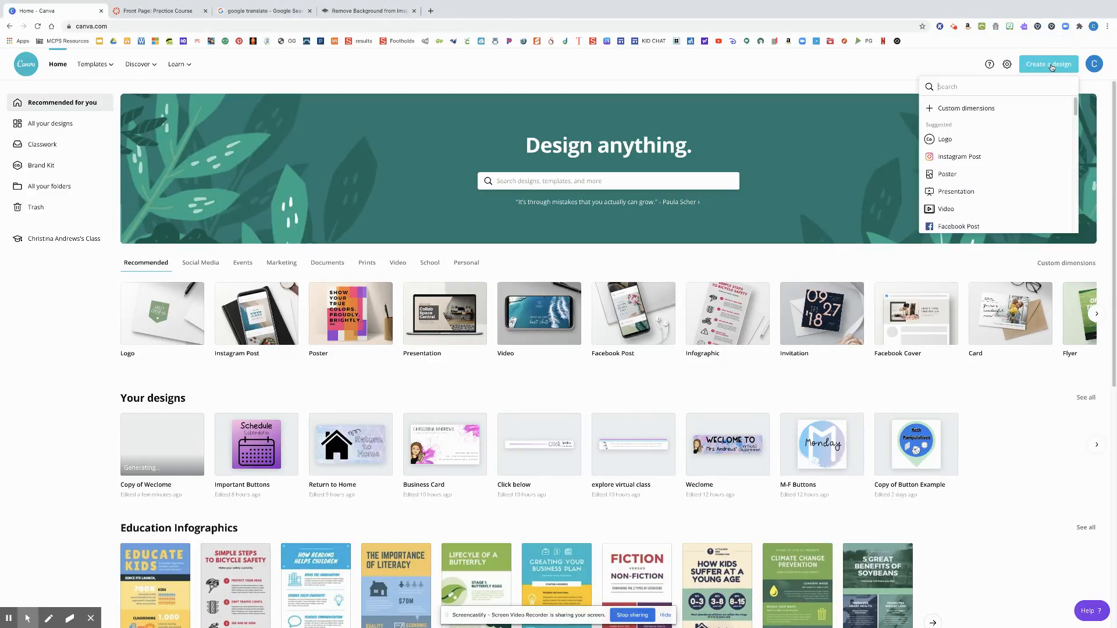
pyautogui.click(973, 109)
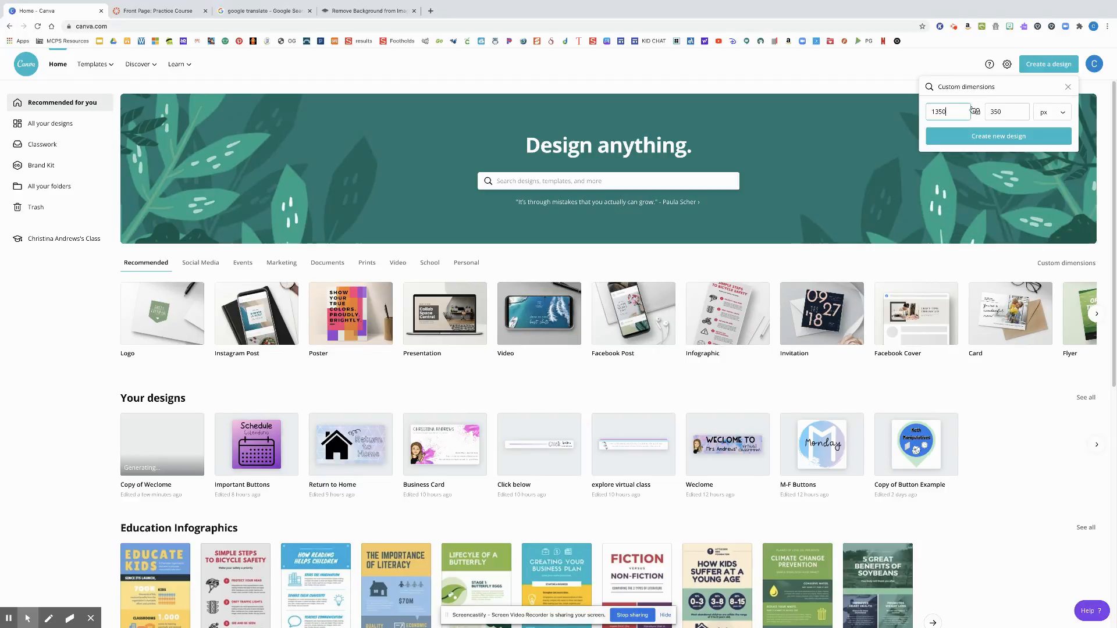
pyautogui.doubleClick(948, 113)
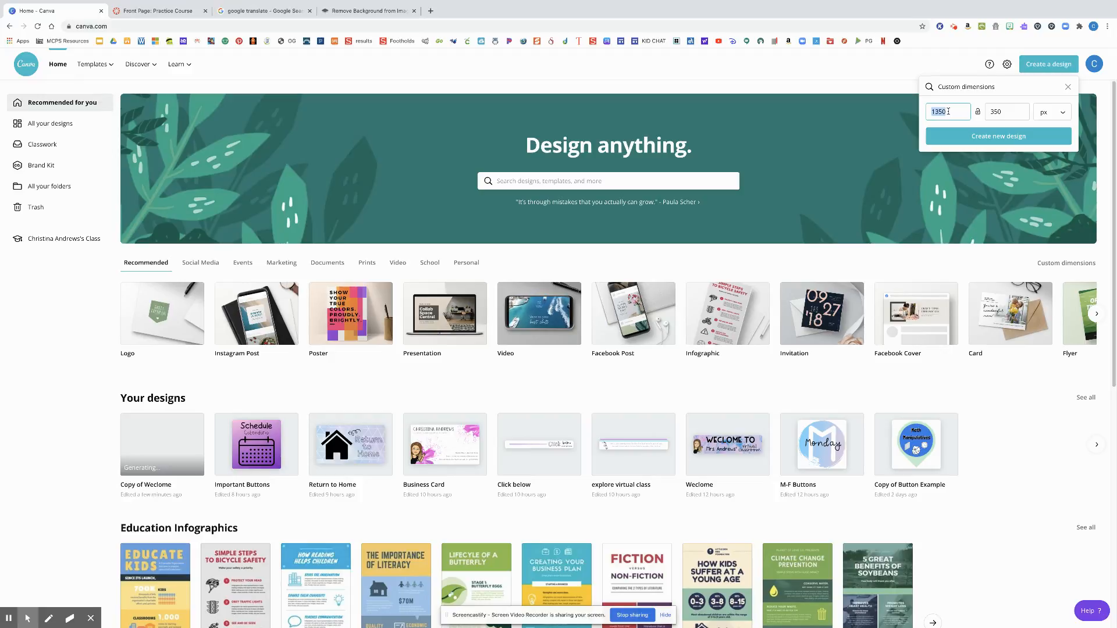
pyautogui.write('1350')
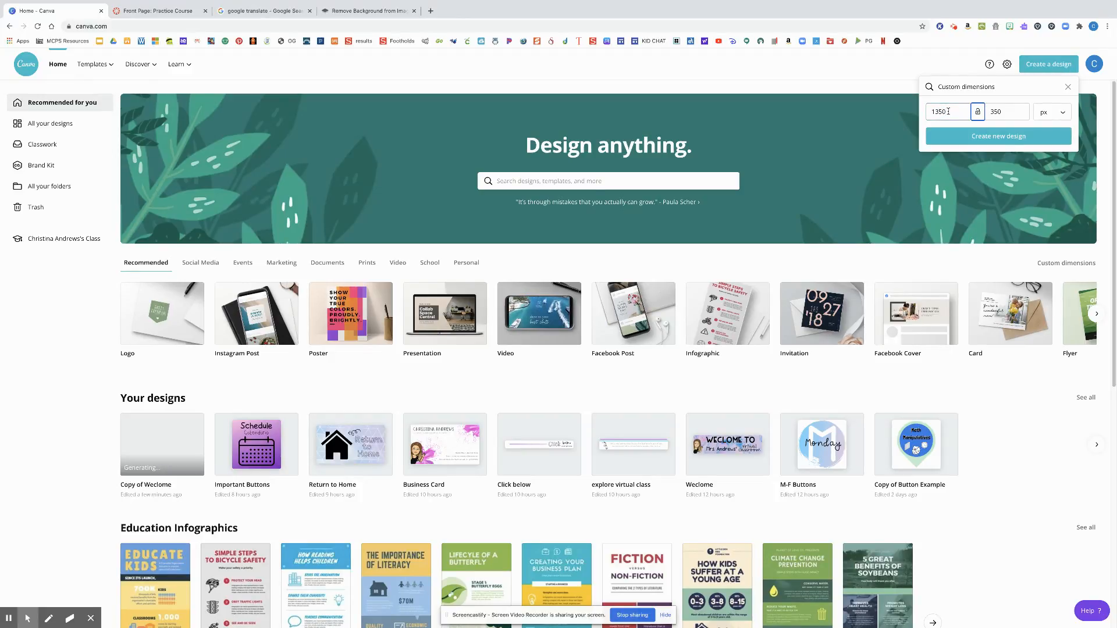
pyautogui.press('Tab')
pyautogui.write('350')
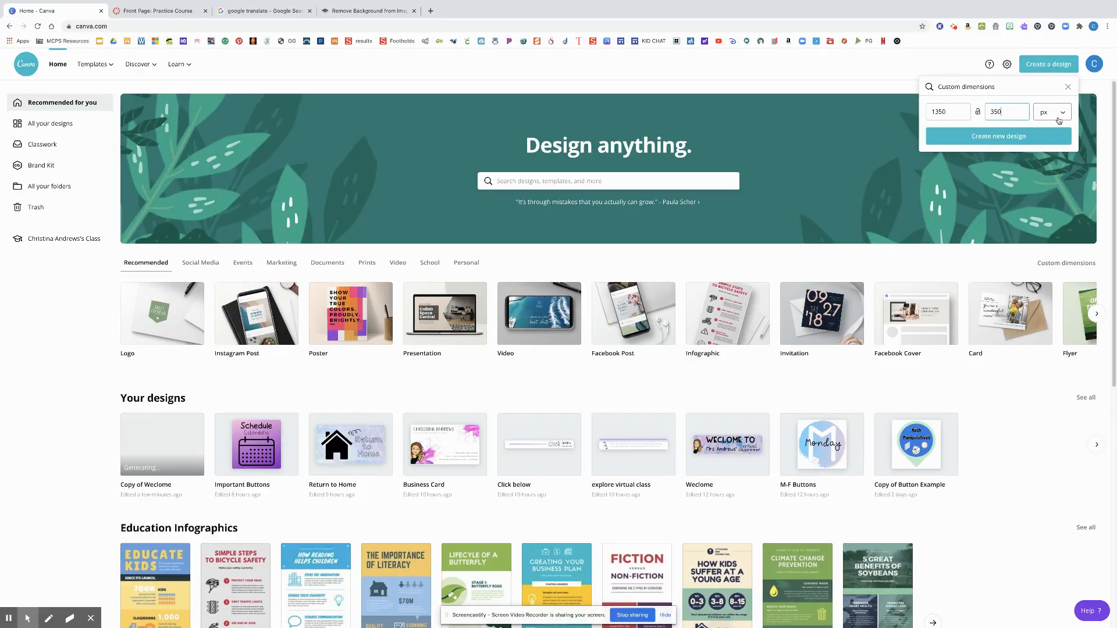
pyautogui.click(1031, 136)
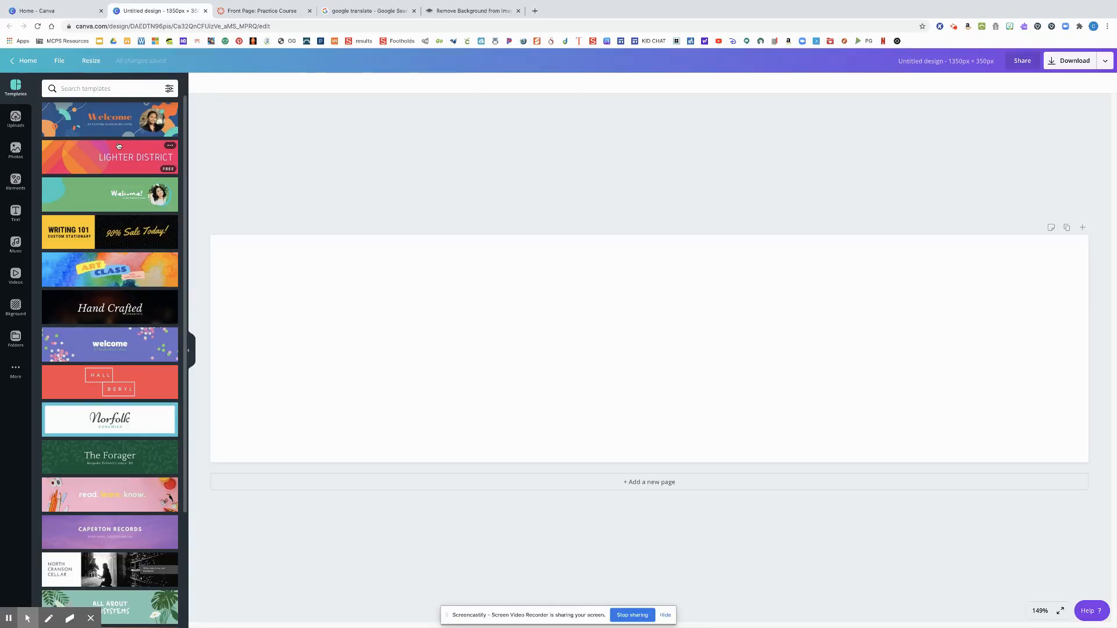
pyautogui.scroll(-5, 116, 150)
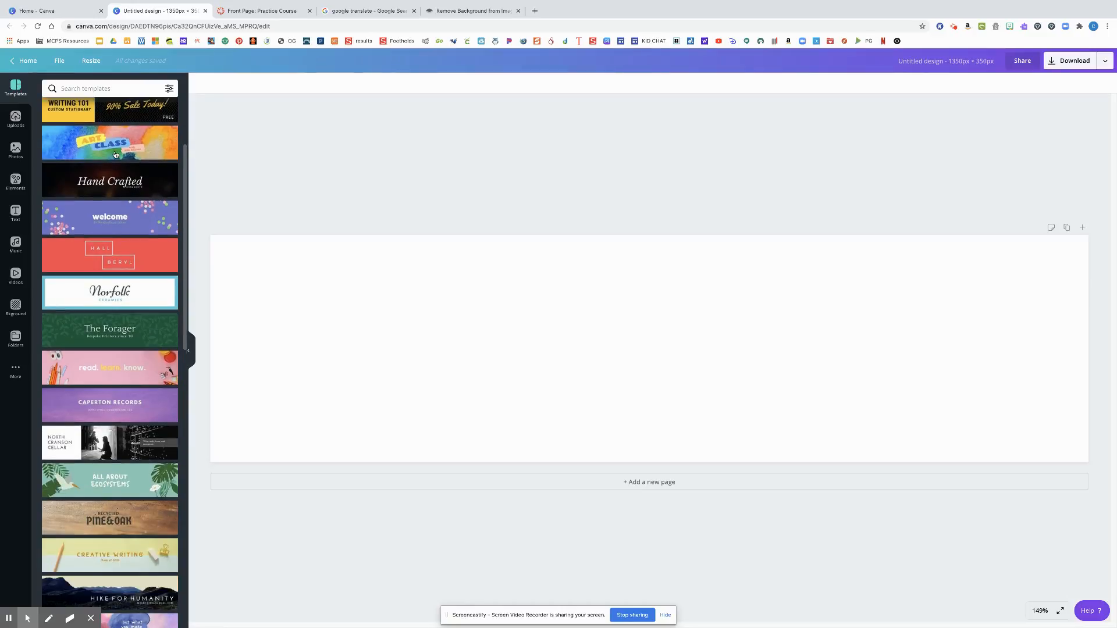
pyautogui.scroll(-7, 116, 154)
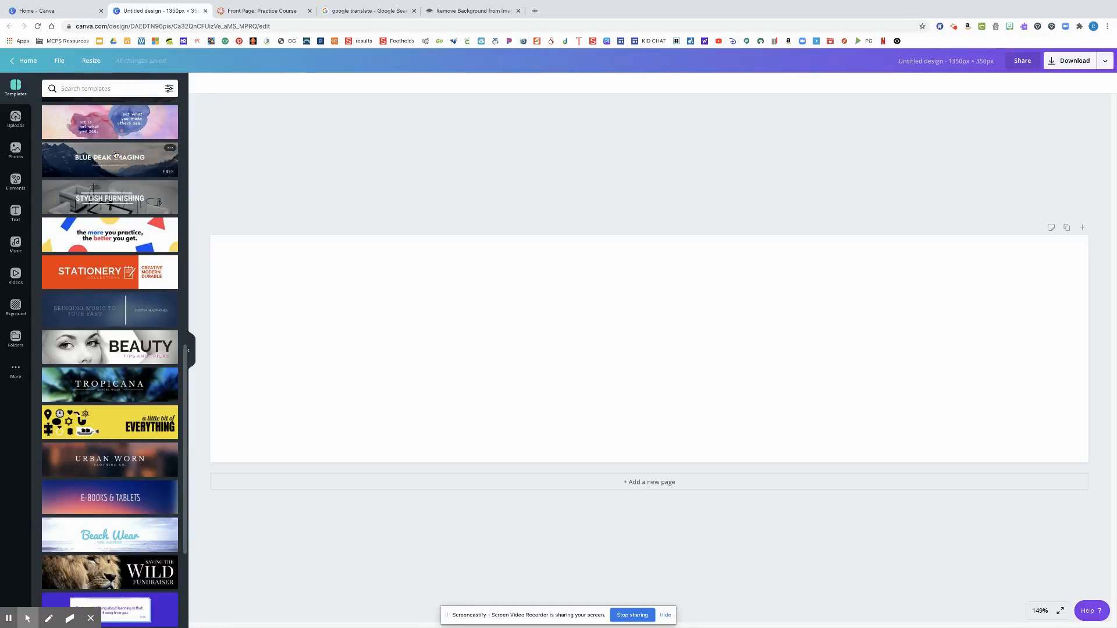
pyautogui.scroll(1, 115, 155)
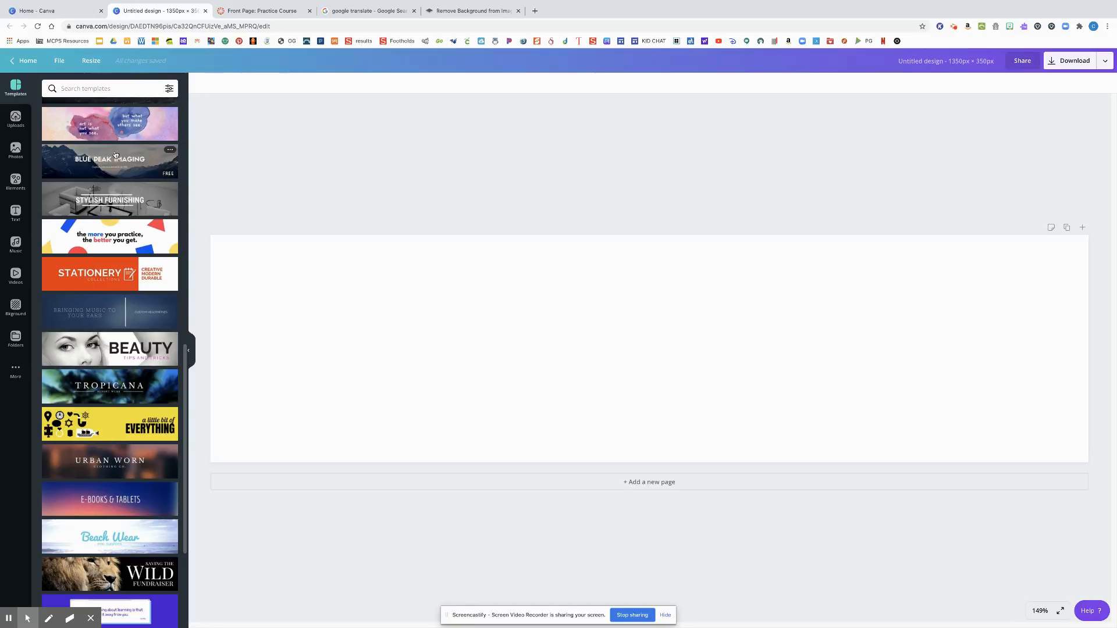
pyautogui.scroll(15, 116, 154)
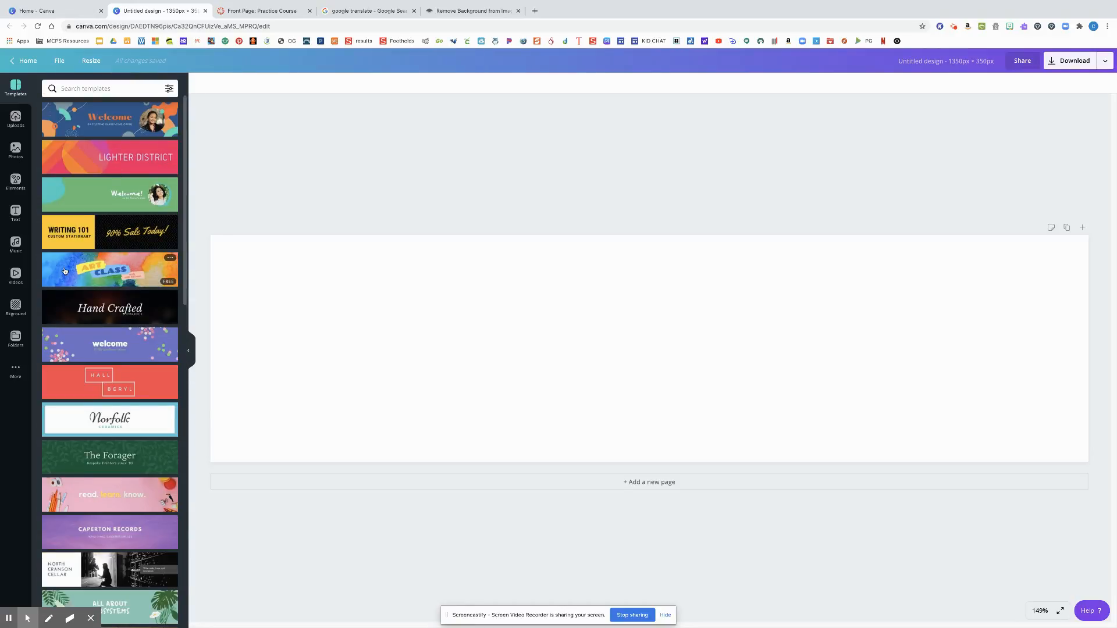
# Apply the free pink, blue and lavender marbled background to the blank banner
pyautogui.click(20, 309)
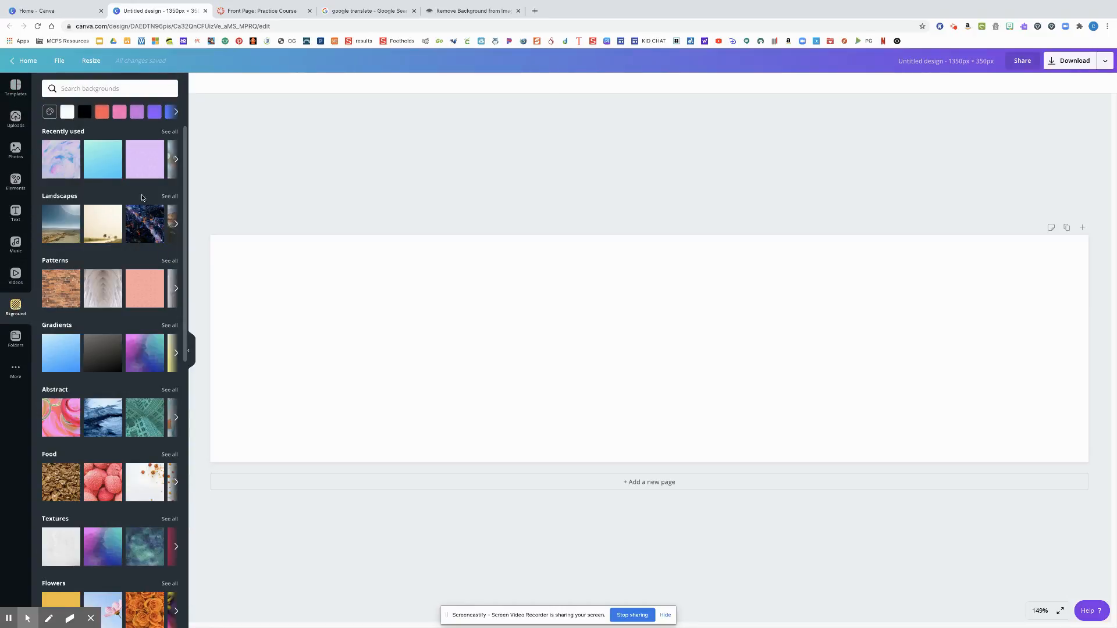
pyautogui.scroll(-2, 119, 331)
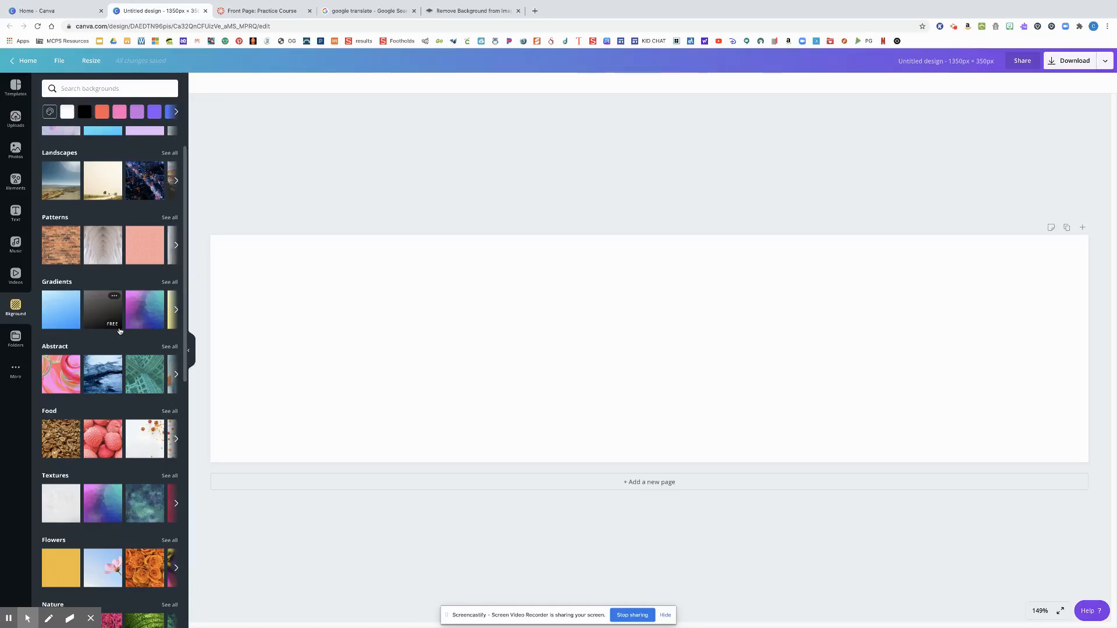
pyautogui.scroll(-10, 119, 331)
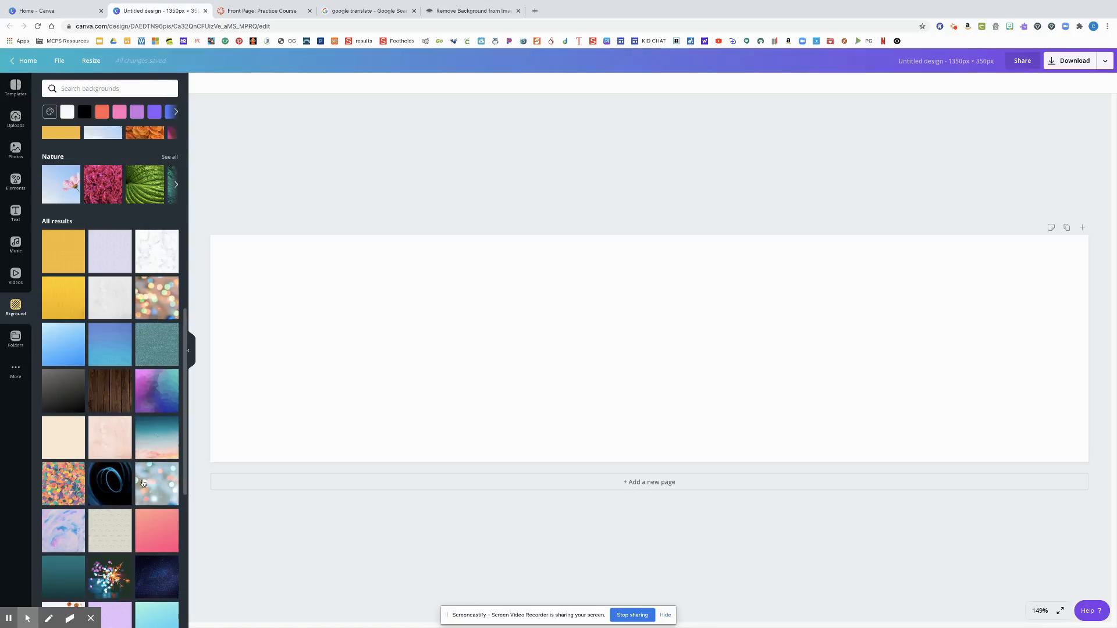
pyautogui.scroll(-2, 152, 489)
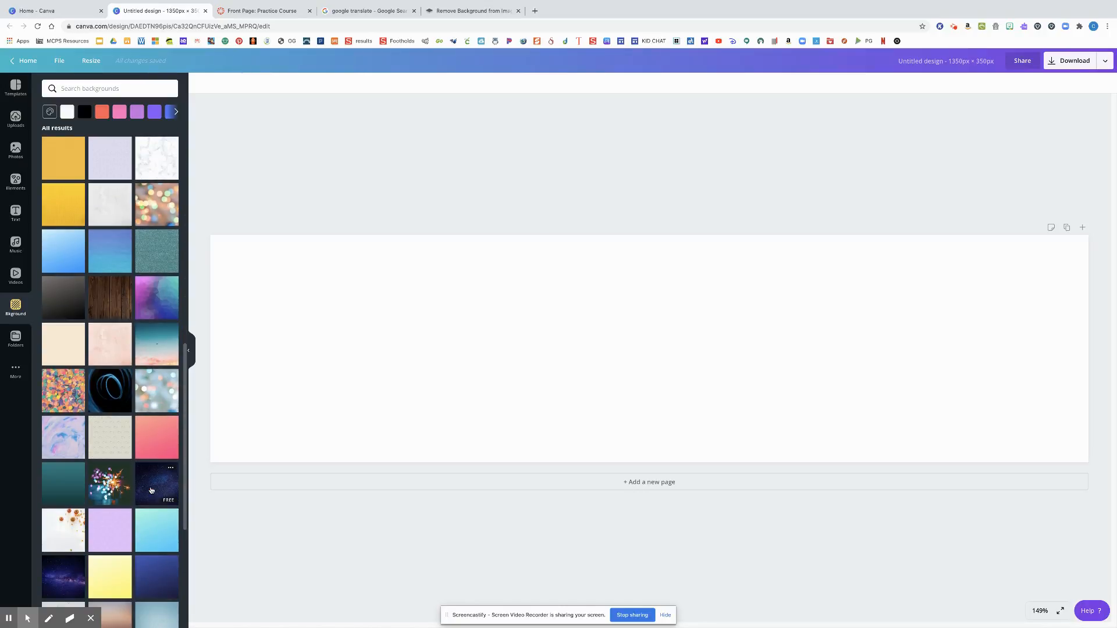
pyautogui.click(62, 443)
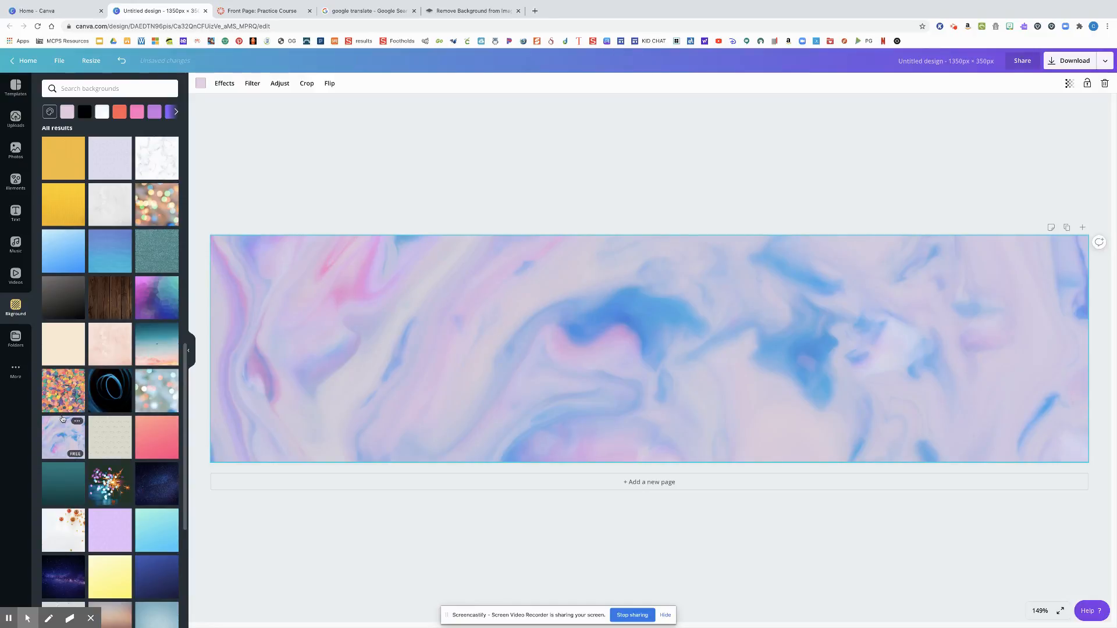
# Add a heading to the banner with the text "Welcome To"
pyautogui.click(16, 213)
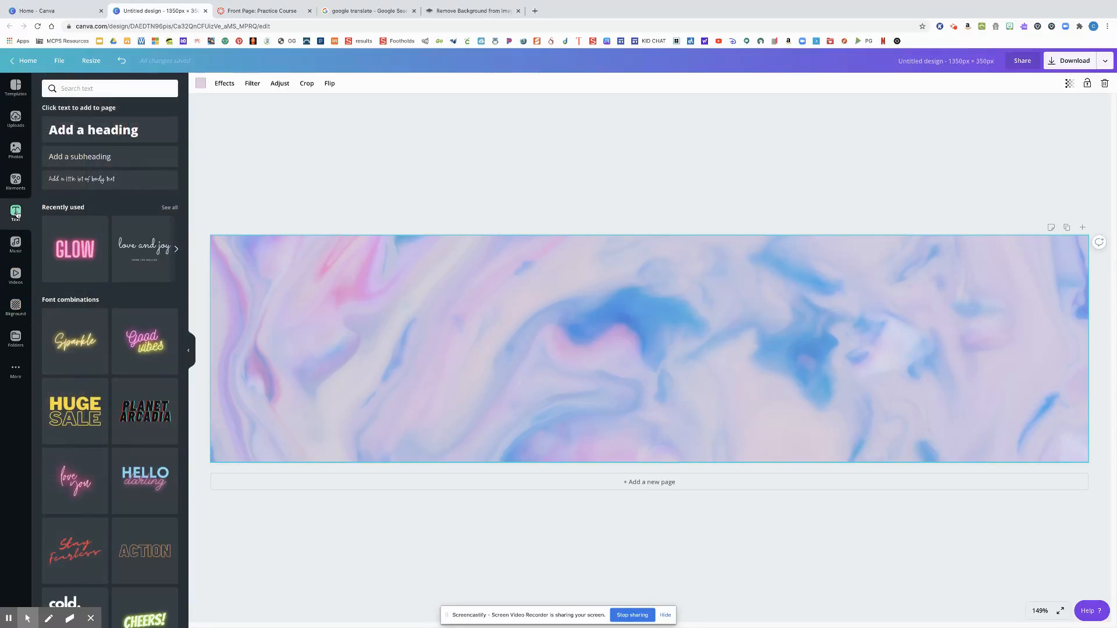
pyautogui.scroll(-3, 107, 303)
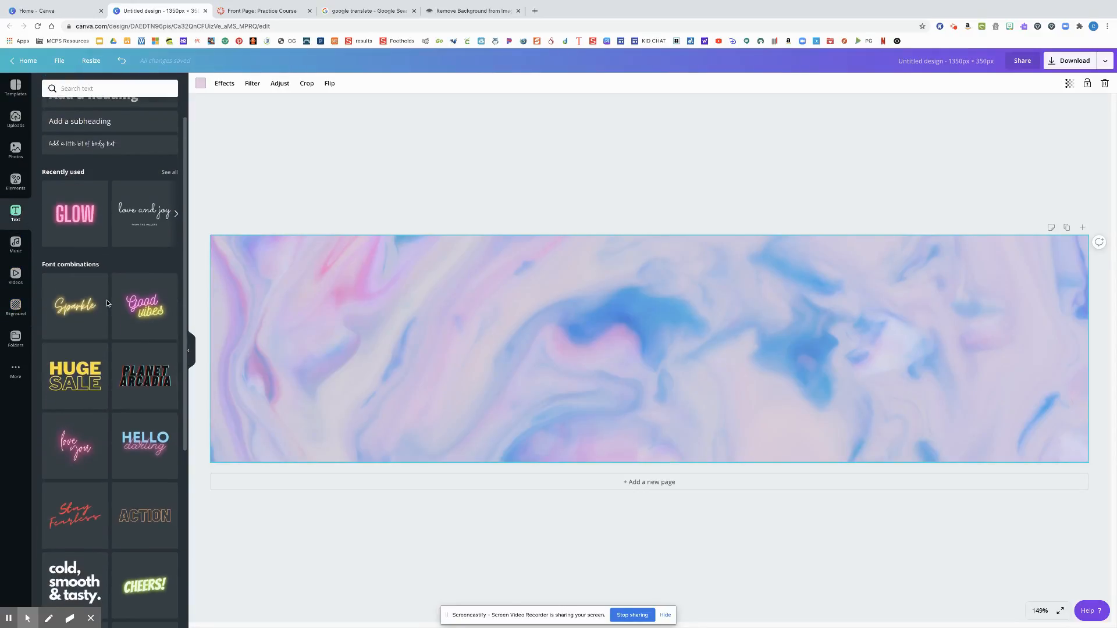
pyautogui.scroll(-5, 107, 304)
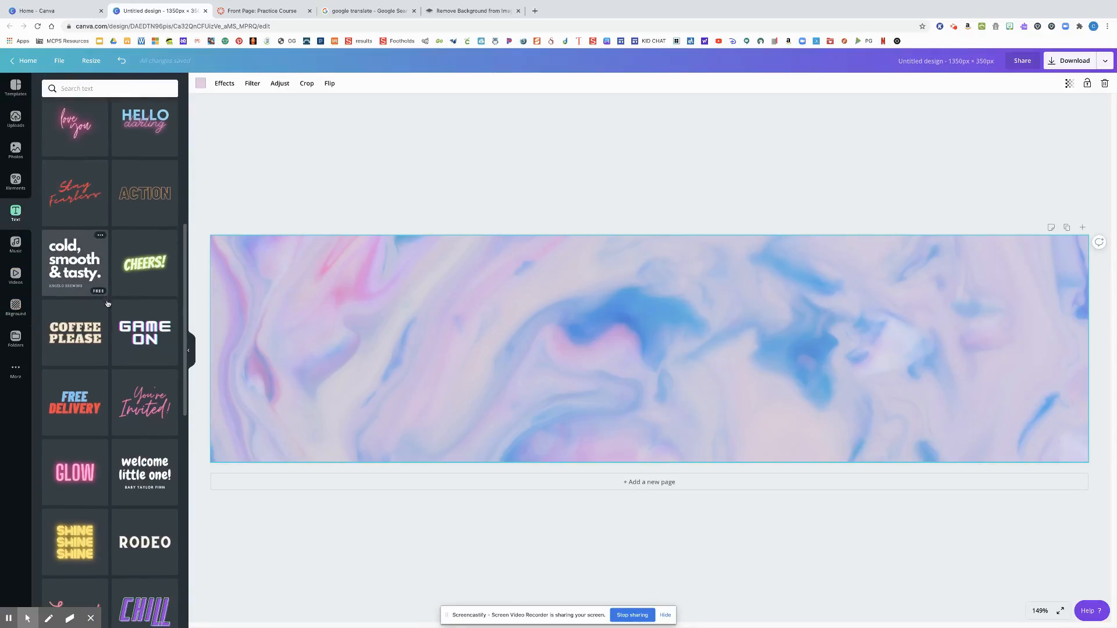
pyautogui.scroll(-4, 107, 303)
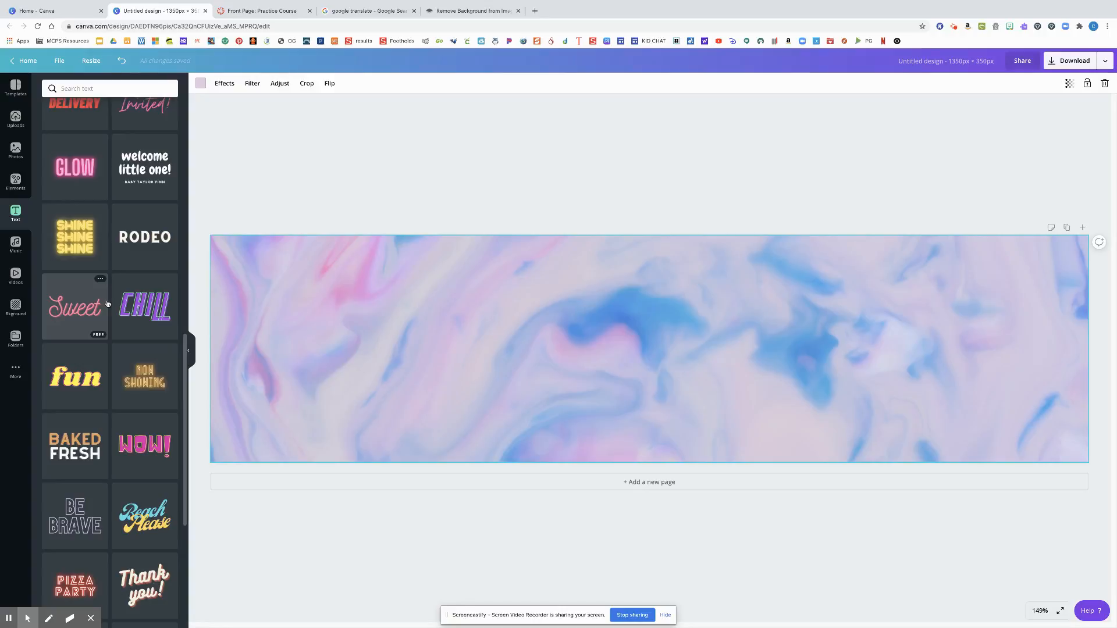
pyautogui.scroll(10, 108, 304)
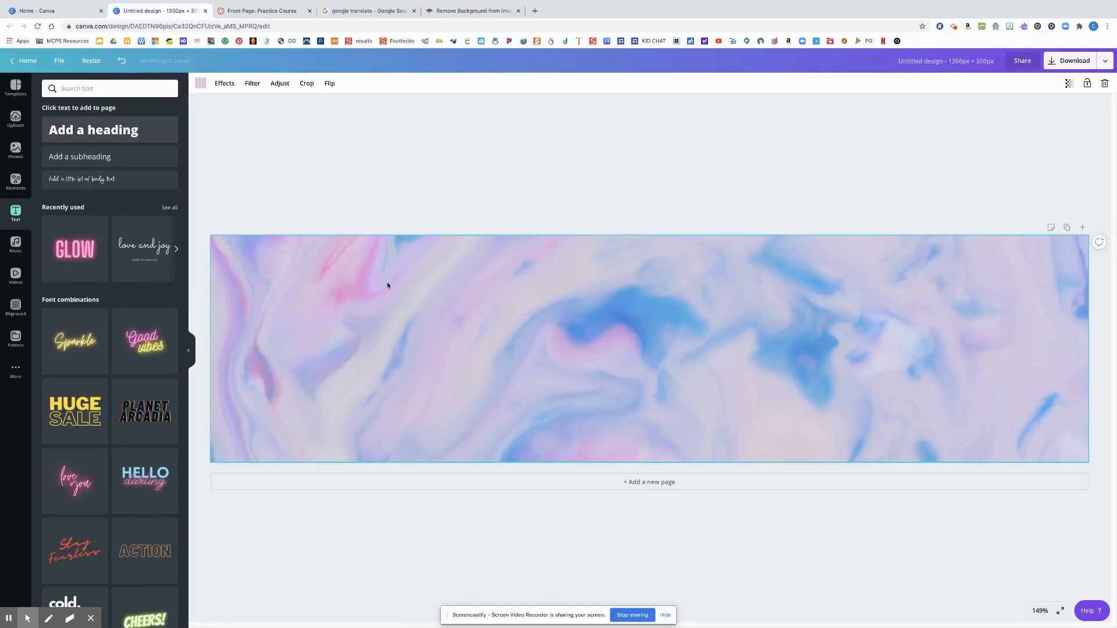
pyautogui.click(103, 134)
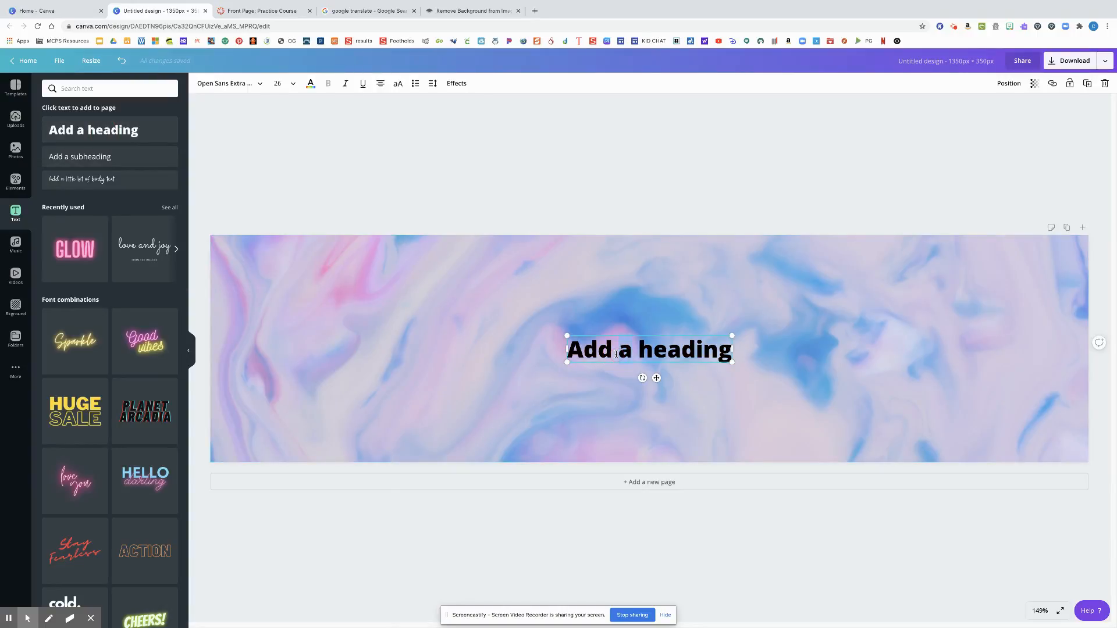
pyautogui.write('W')
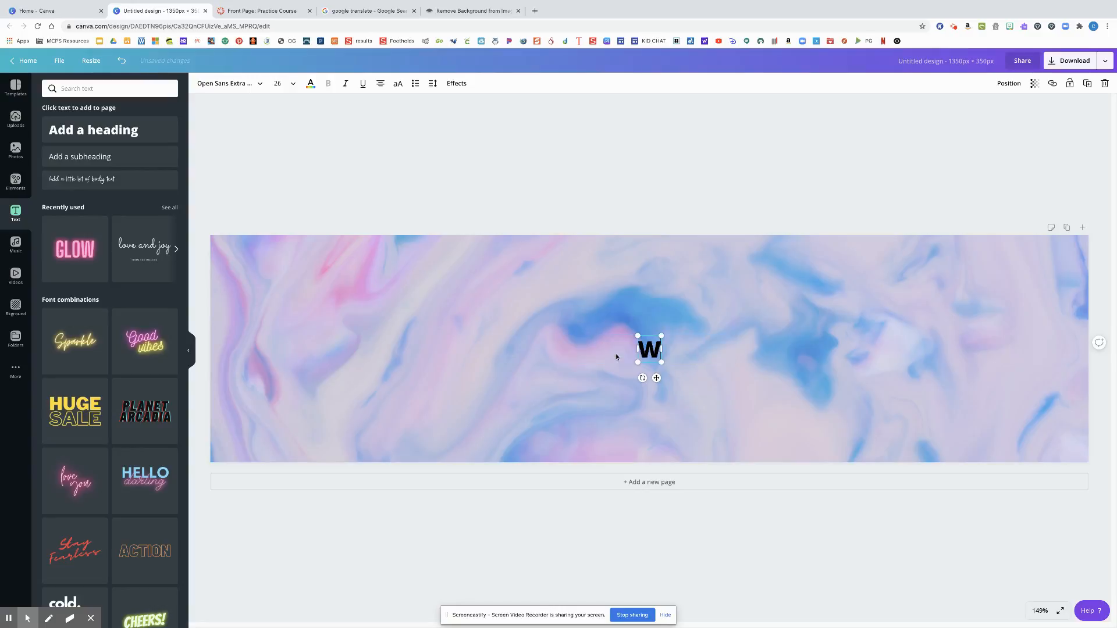
pyautogui.write('elcome')
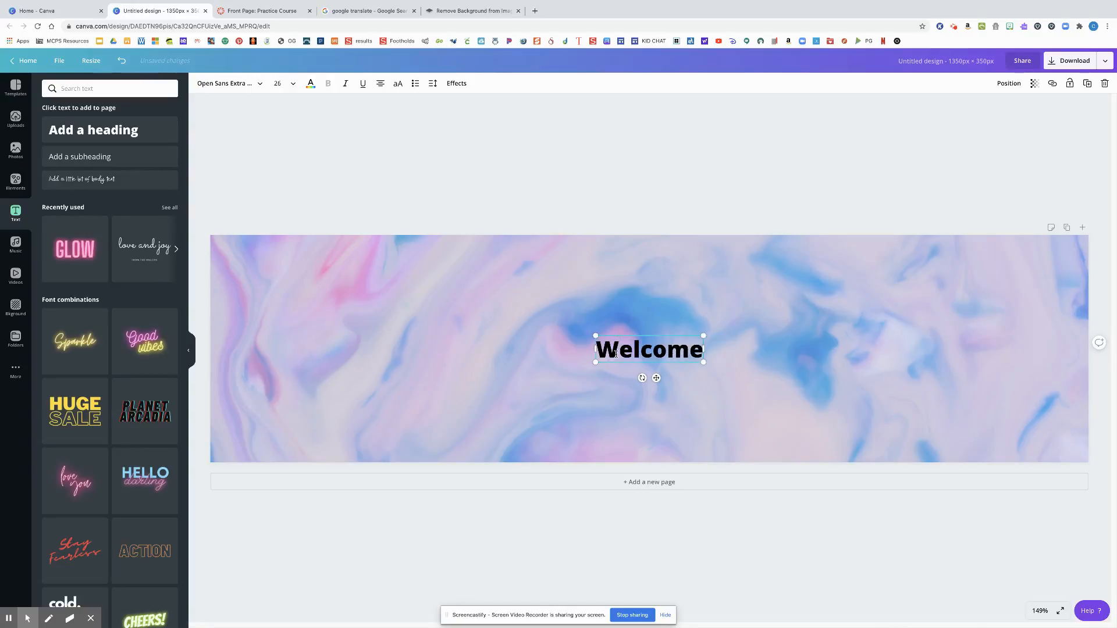
pyautogui.write(' To')
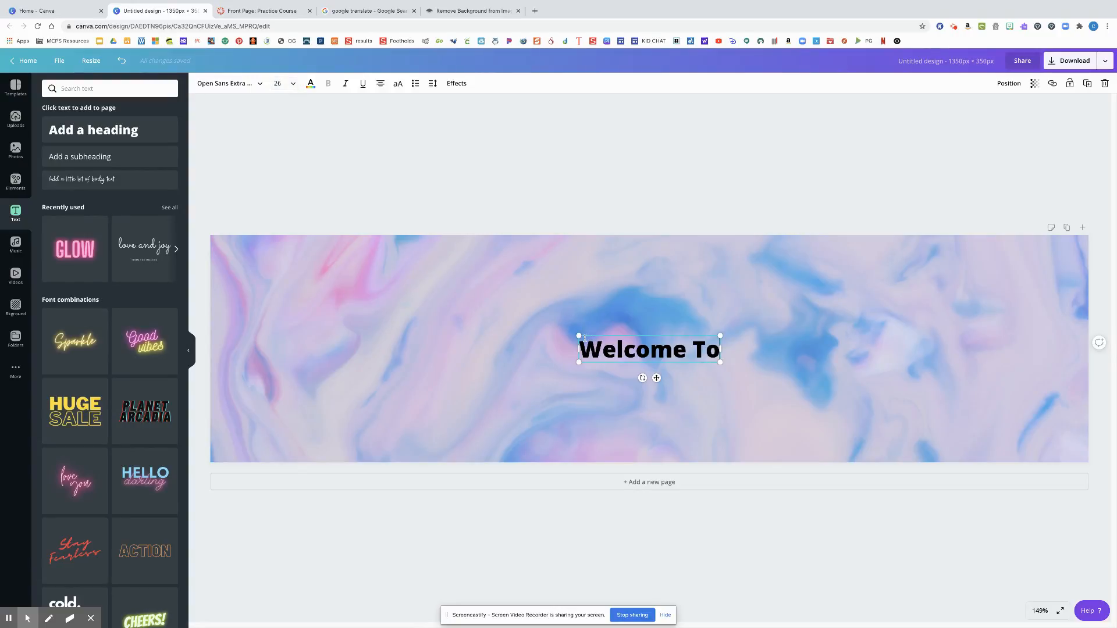
# Enlarge the "Welcome To" heading to a font size of about 101 and place it in the banner's upper right area
pyautogui.moveTo(584, 337); pyautogui.dragTo(231, 200)
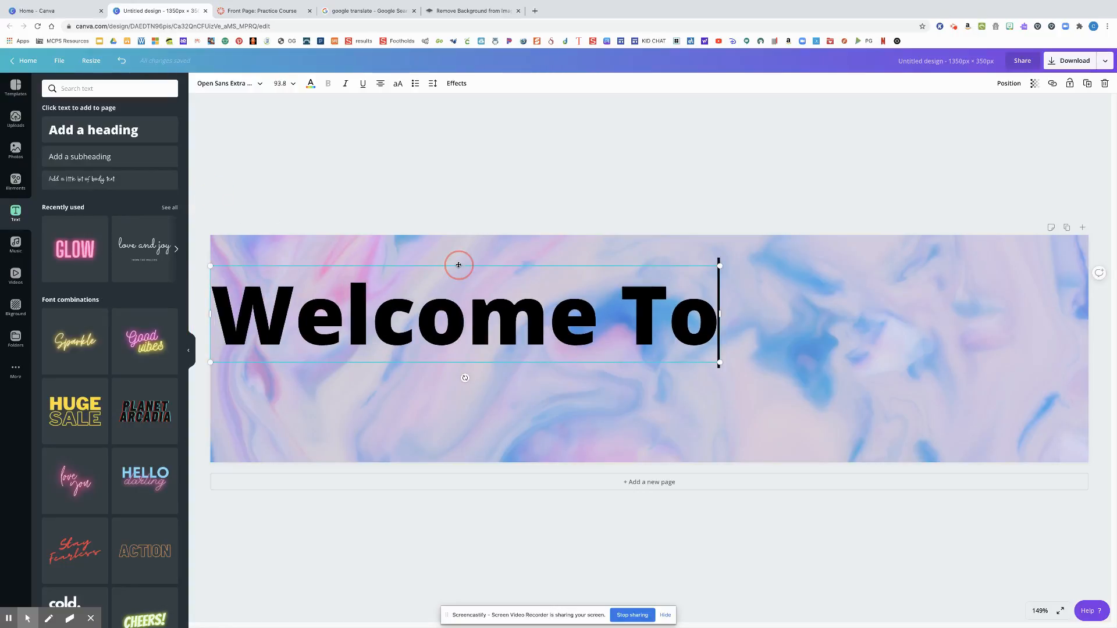
pyautogui.moveTo(458, 265); pyautogui.dragTo(704, 247)
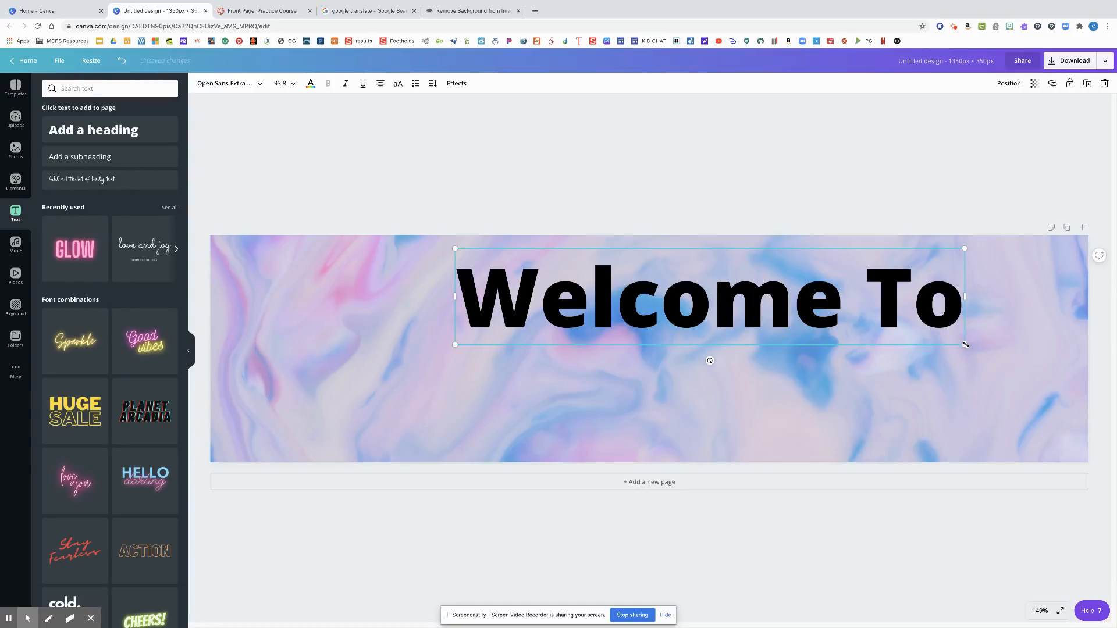
pyautogui.moveTo(965, 345); pyautogui.dragTo(1005, 353)
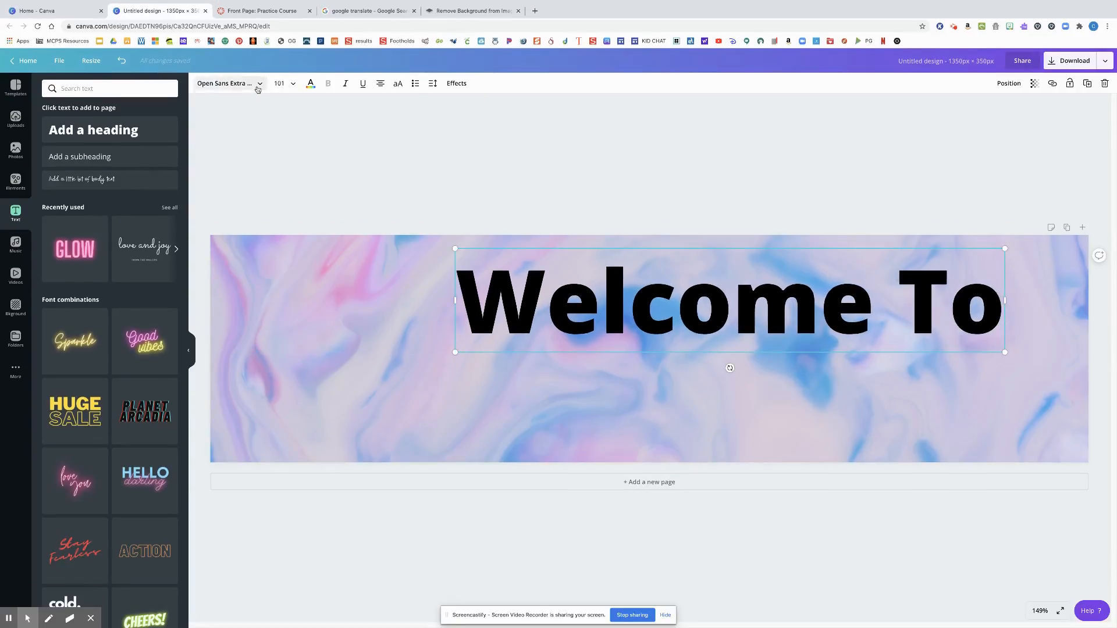
pyautogui.click(258, 88)
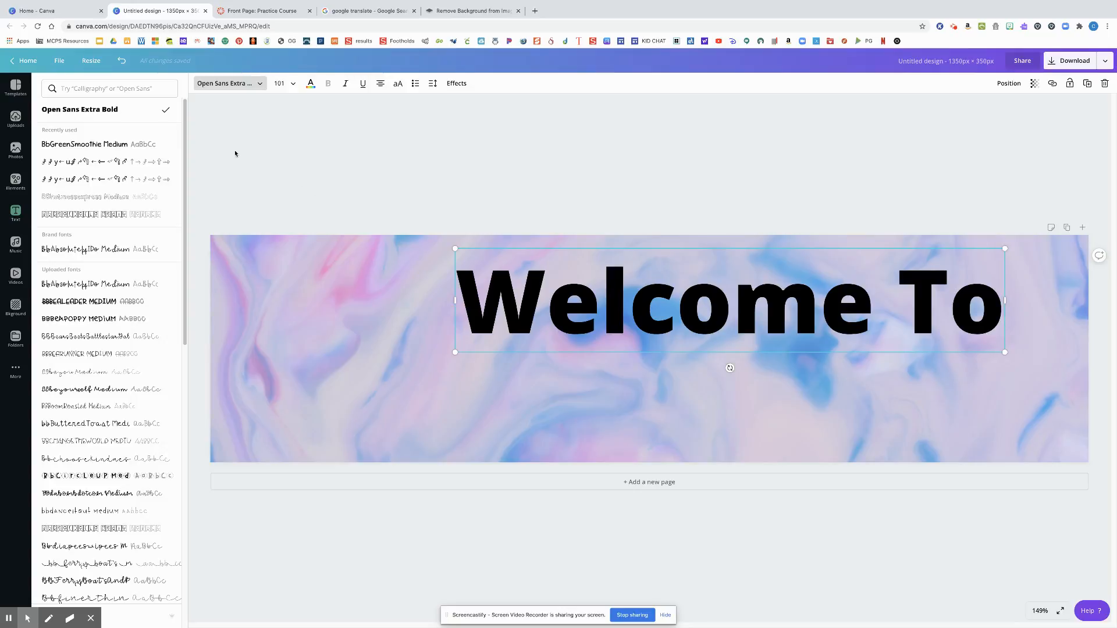
pyautogui.click(369, 181)
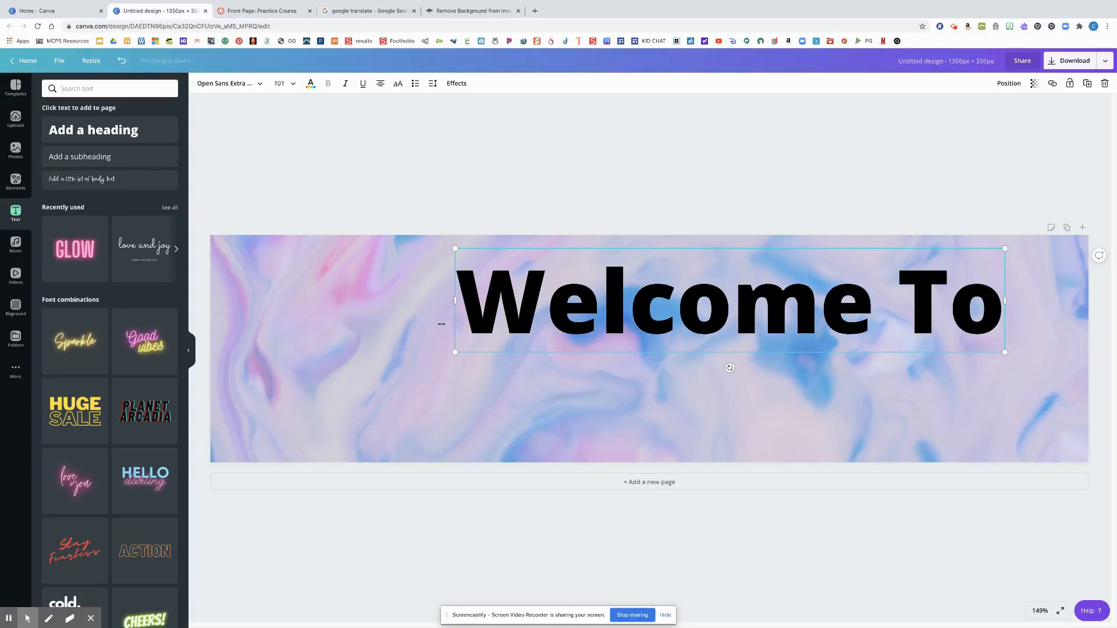
# Add a subheading beneath "Welcome To" containing the teacher's title and surname in possessive form
pyautogui.click(116, 157)
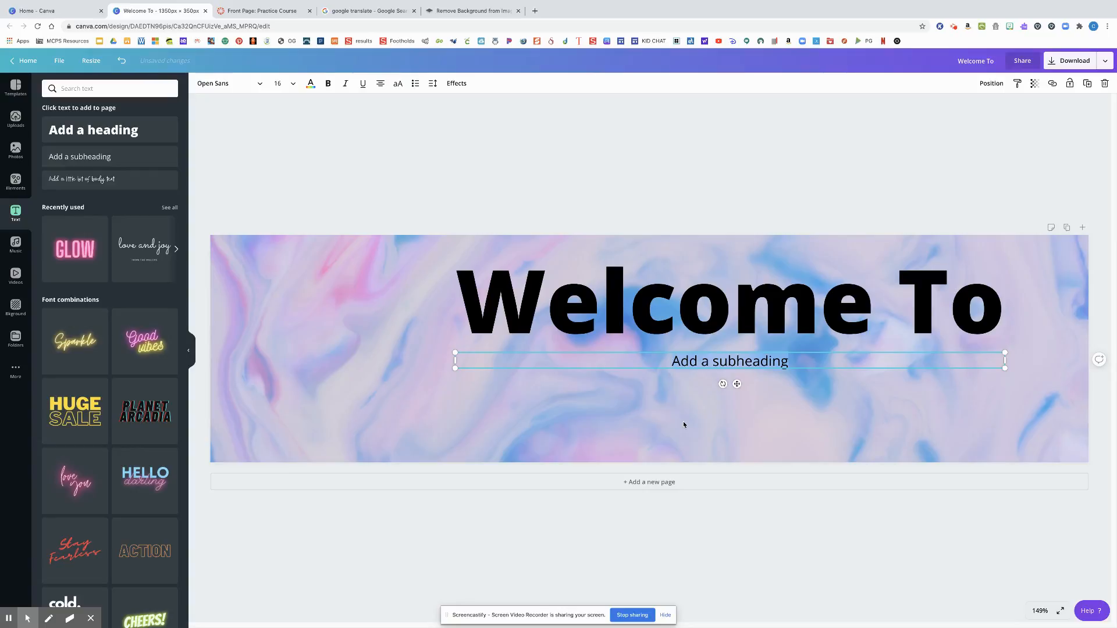
pyautogui.write('Mrs. Andrew')
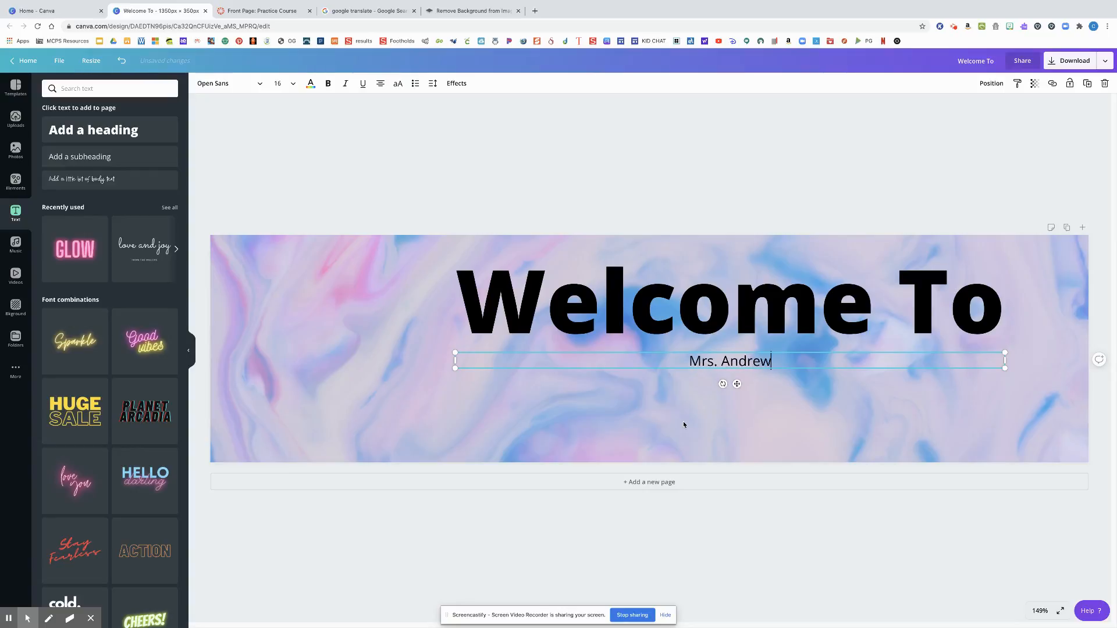
pyautogui.write("s'")
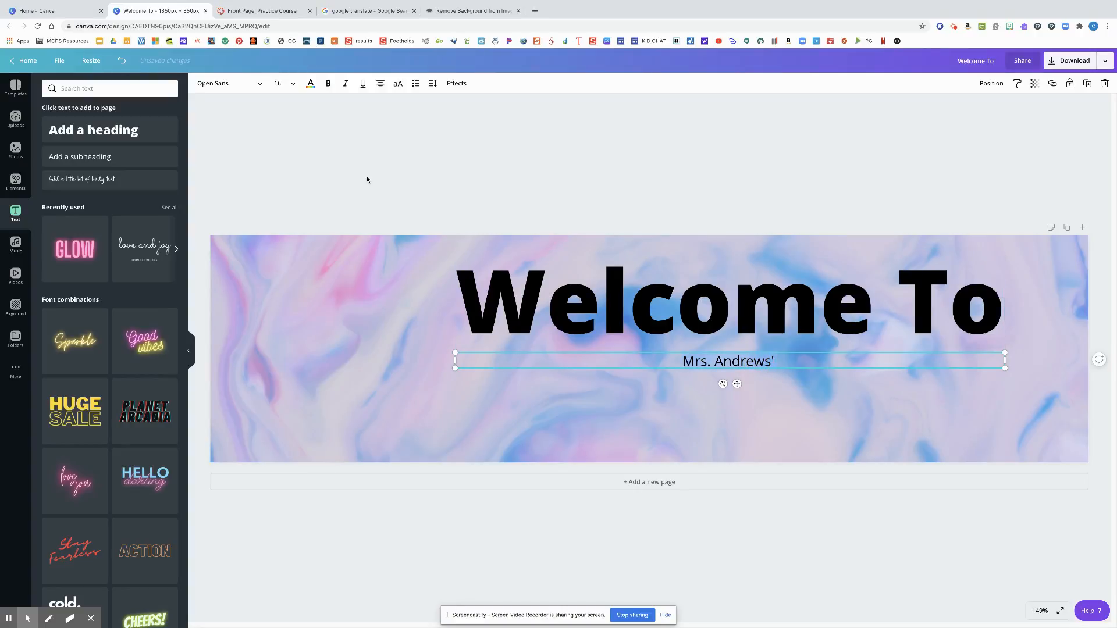
# Set the subheading's font size to 56, narrow its text box and scale the text up to about 72
pyautogui.click(291, 83)
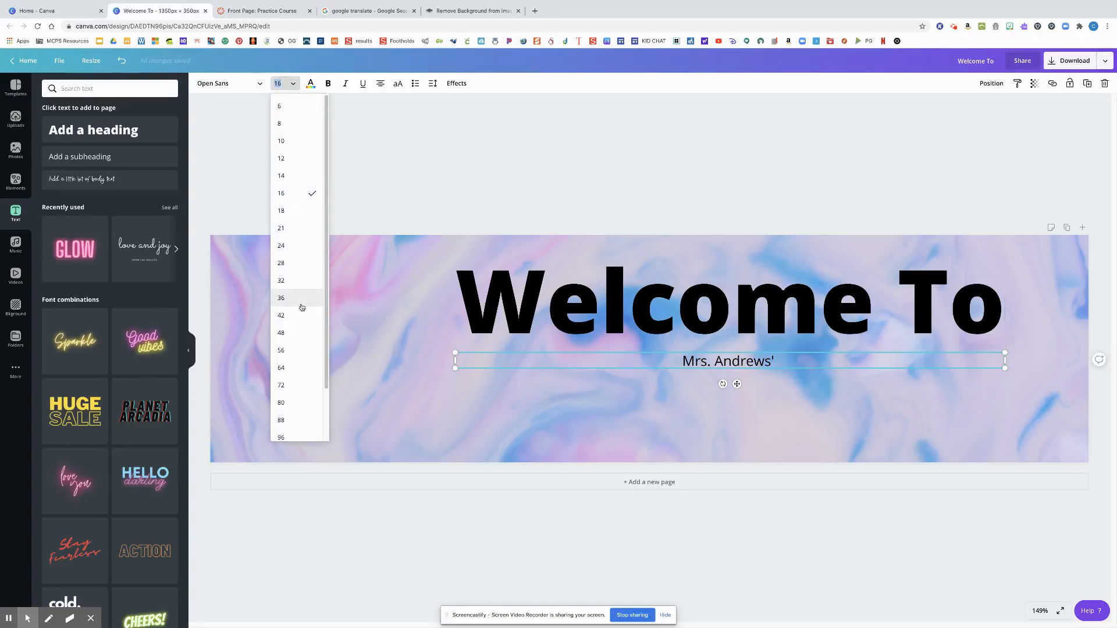
pyautogui.click(306, 349)
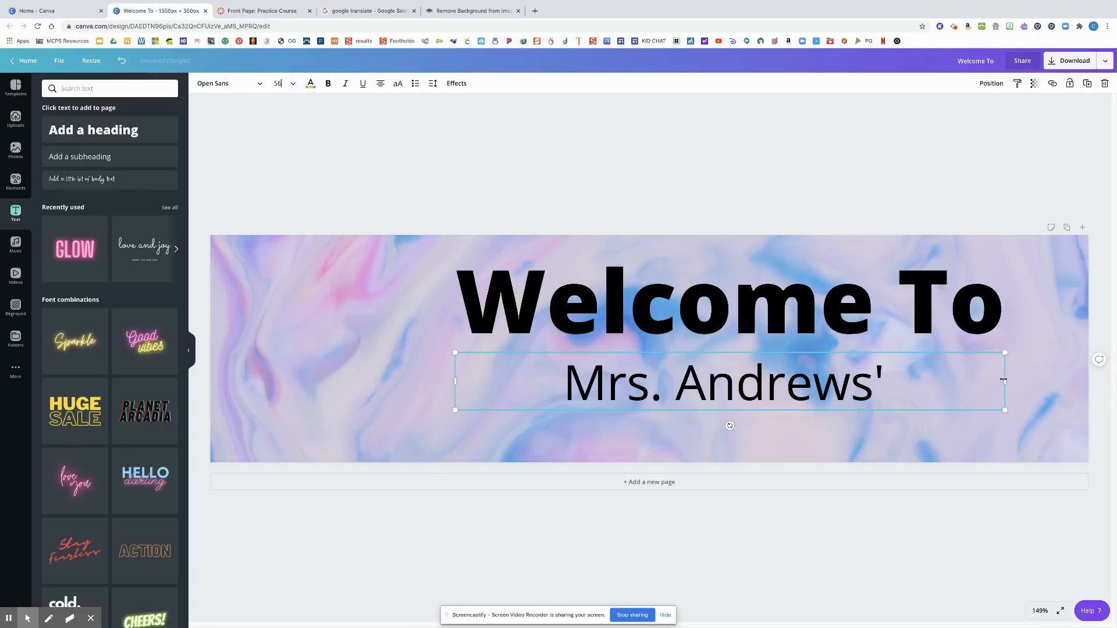
pyautogui.moveTo(1003, 380); pyautogui.dragTo(886, 448)
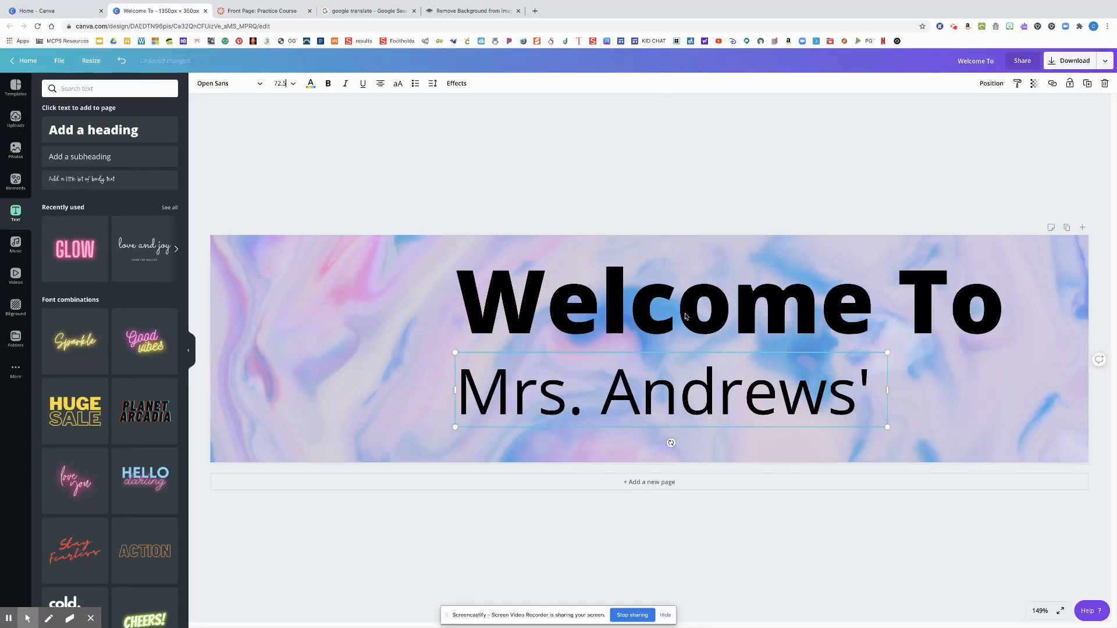
# Nudge the "Welcome To" heading slightly upward and change its font to BbAbsolutelyIDo Medium
pyautogui.moveTo(685, 316); pyautogui.dragTo(685, 312)
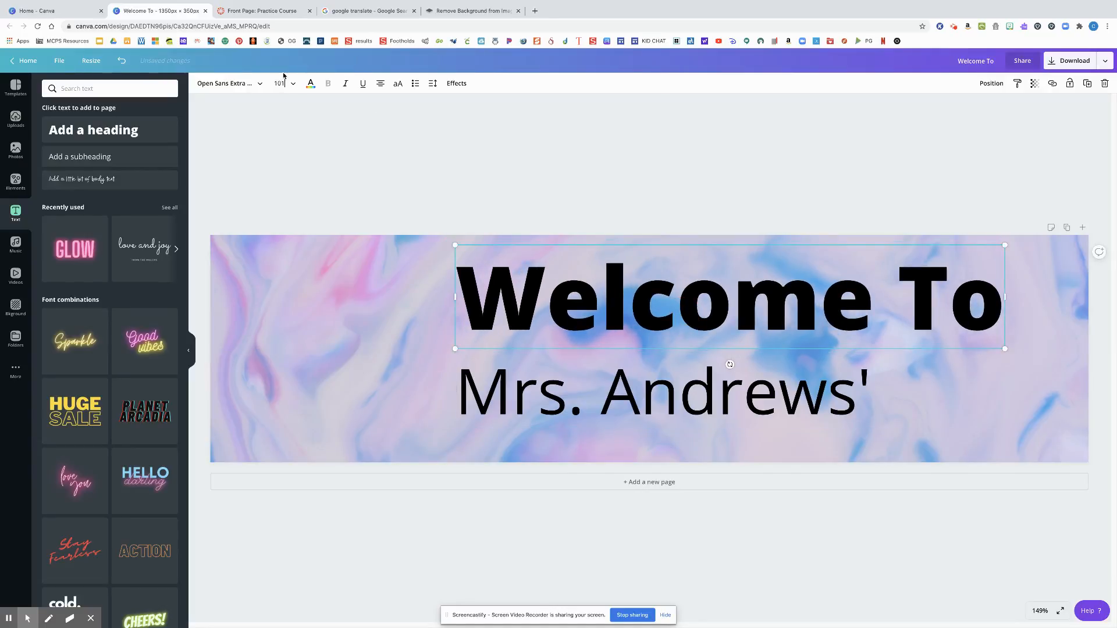
pyautogui.click(257, 88)
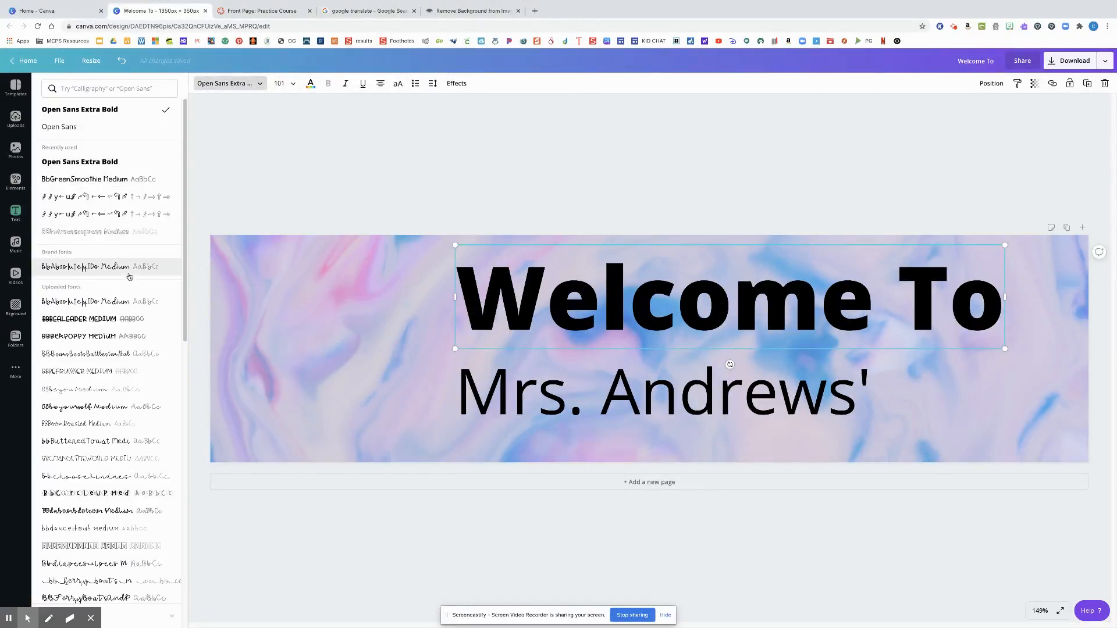
pyautogui.click(129, 272)
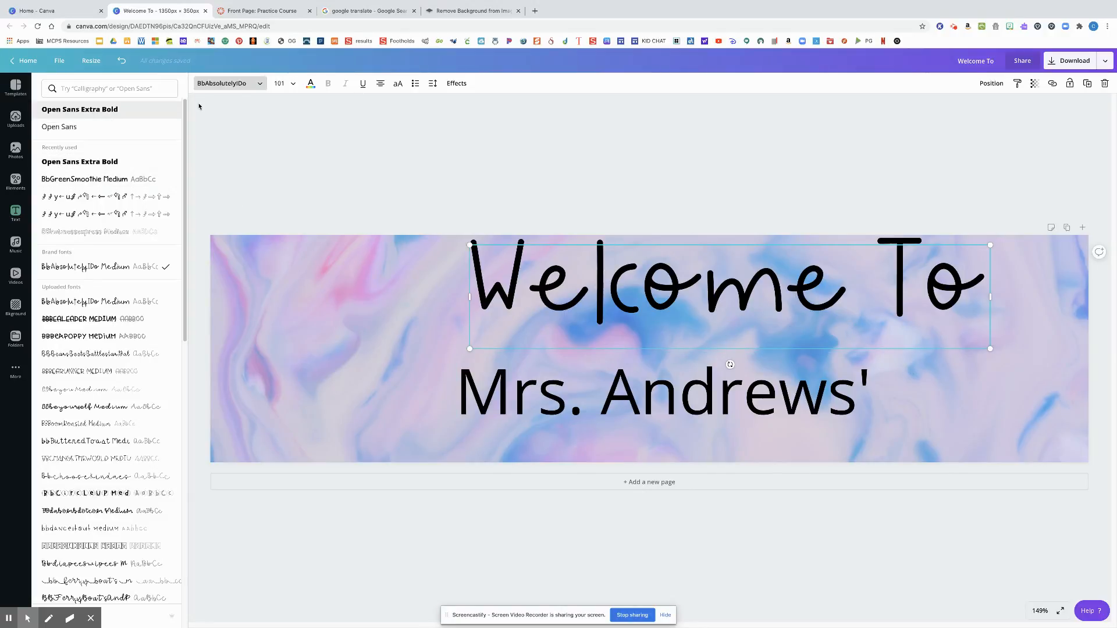
pyautogui.click(335, 208)
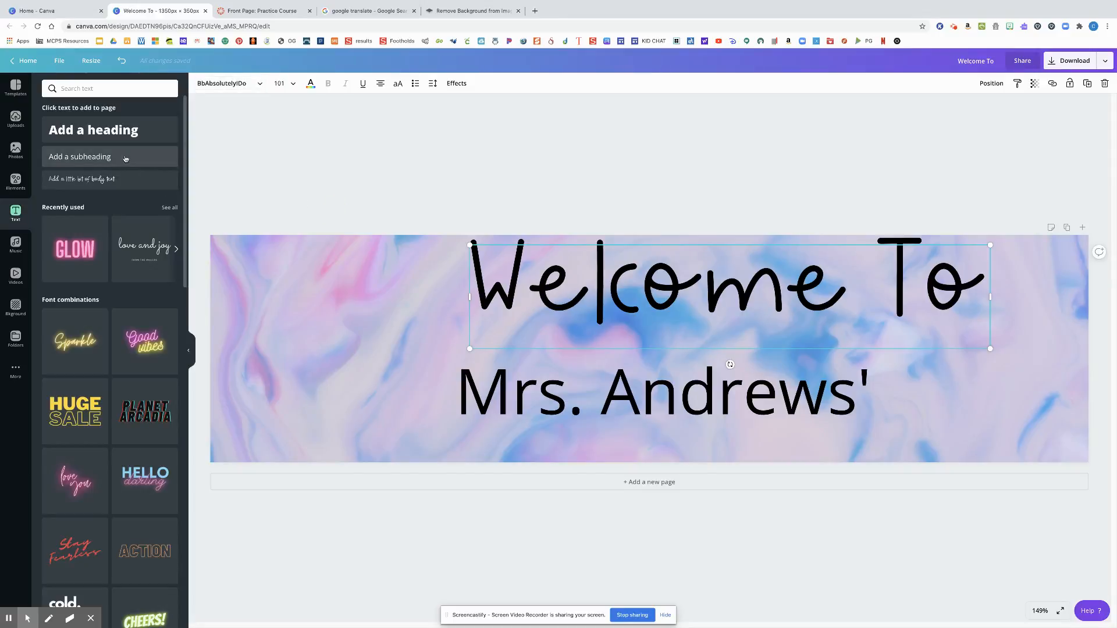
# Add a narrow heading reading "Virtual Classroom" on two lines, to the right of the teacher's name
pyautogui.click(116, 134)
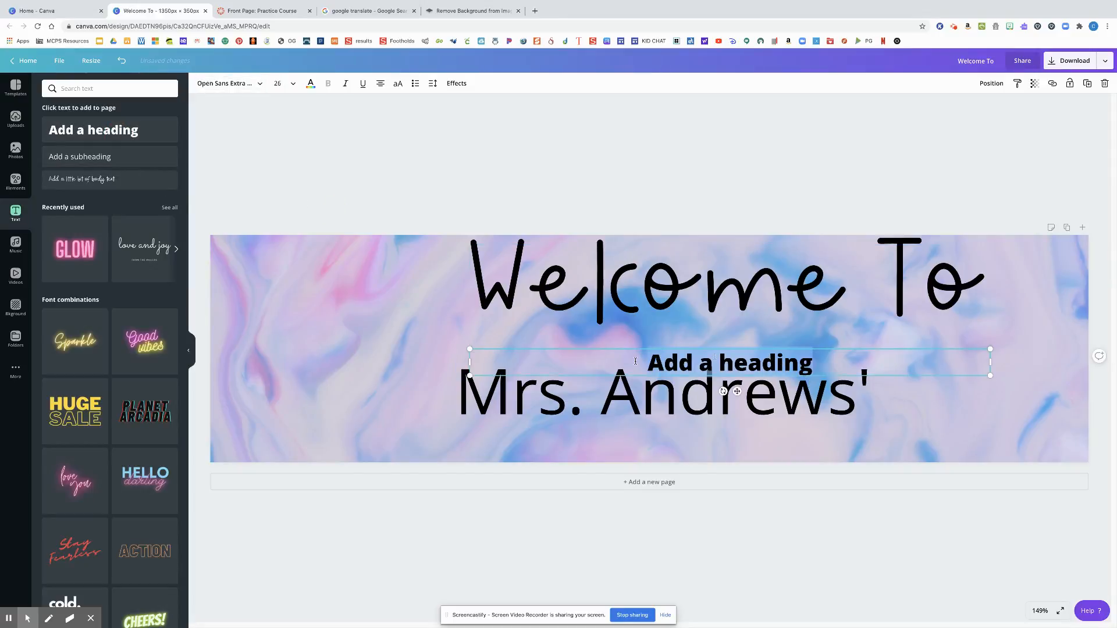
pyautogui.moveTo(469, 361); pyautogui.dragTo(912, 362)
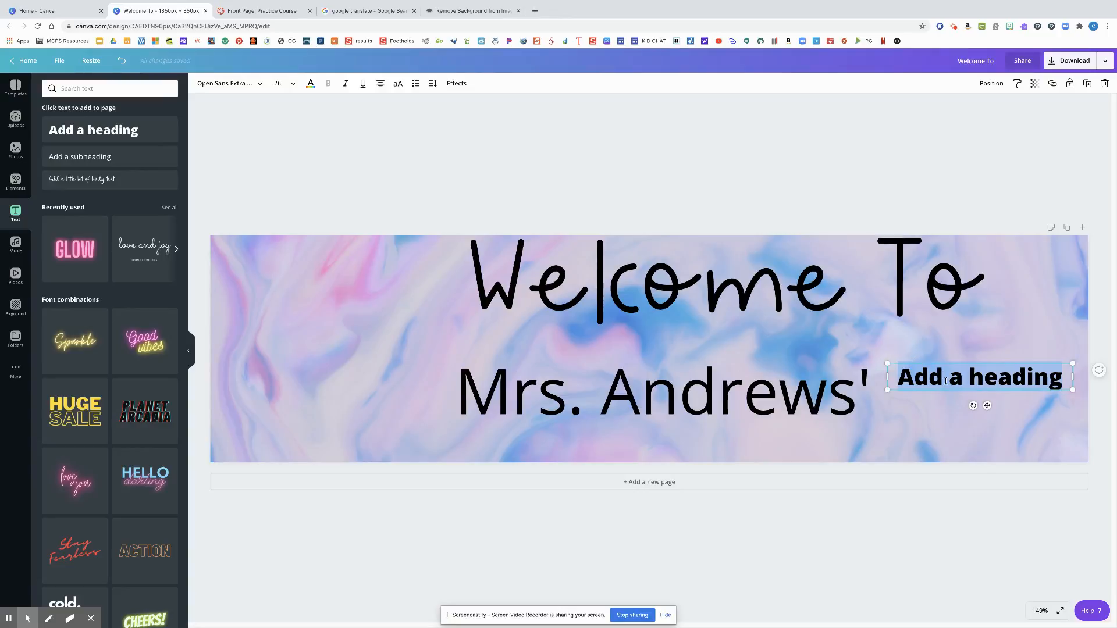
pyautogui.write('Virtual ')
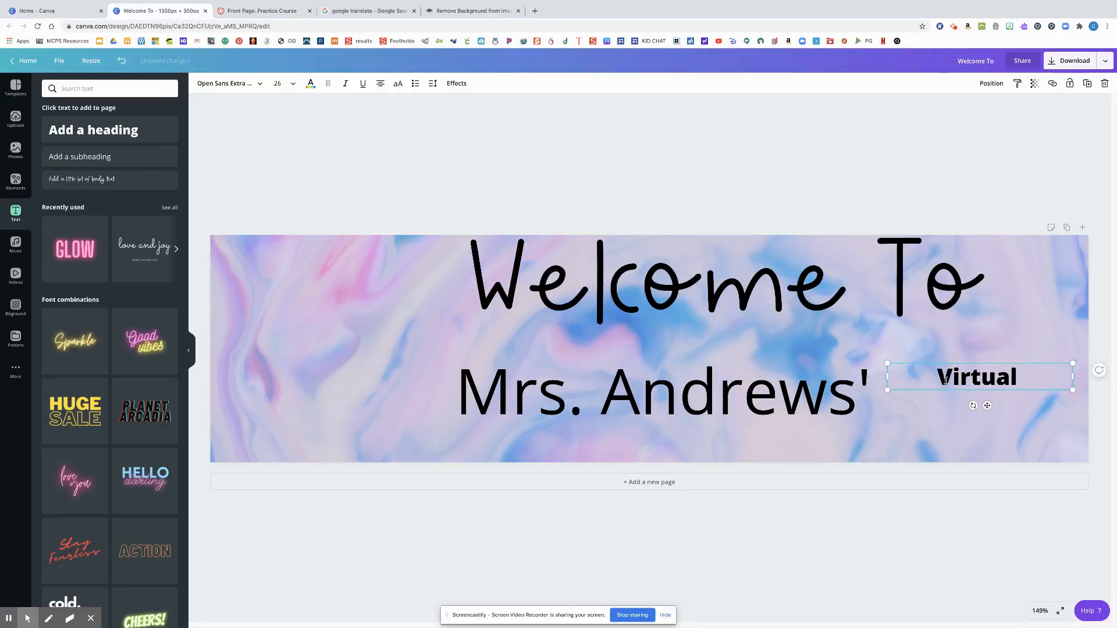
pyautogui.write('Classroom')
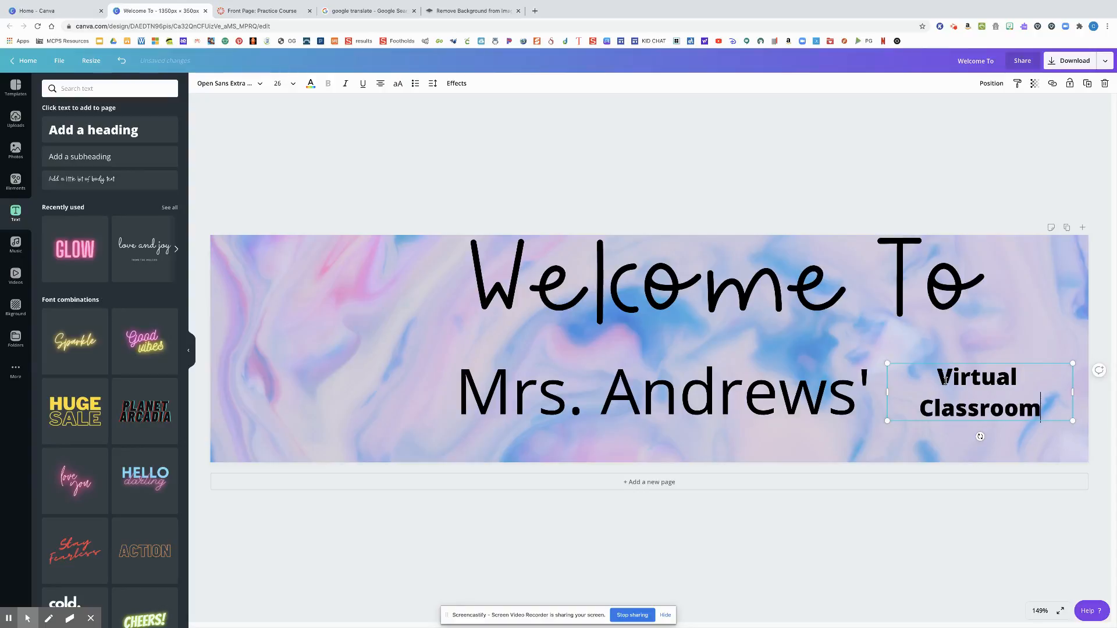
# Set "Virtual Classroom" in BbAbsolutelyIDo Medium, scale it up to a font size of about 39 and shift it slightly right and down
pyautogui.moveTo(1048, 406); pyautogui.dragTo(914, 379)
pyautogui.click(258, 84)
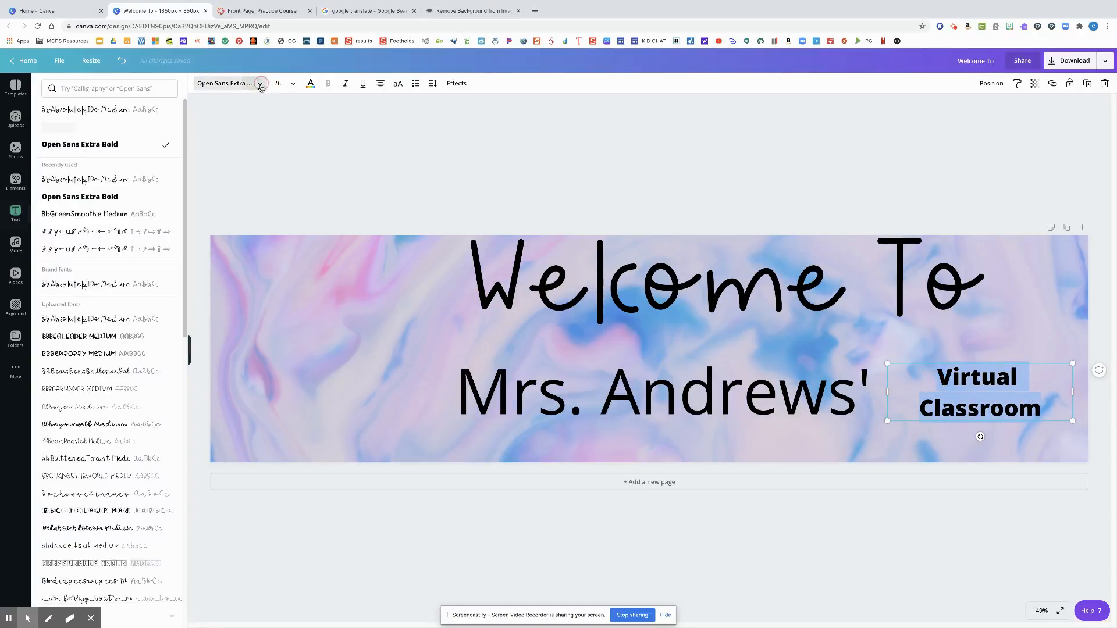
pyautogui.click(125, 187)
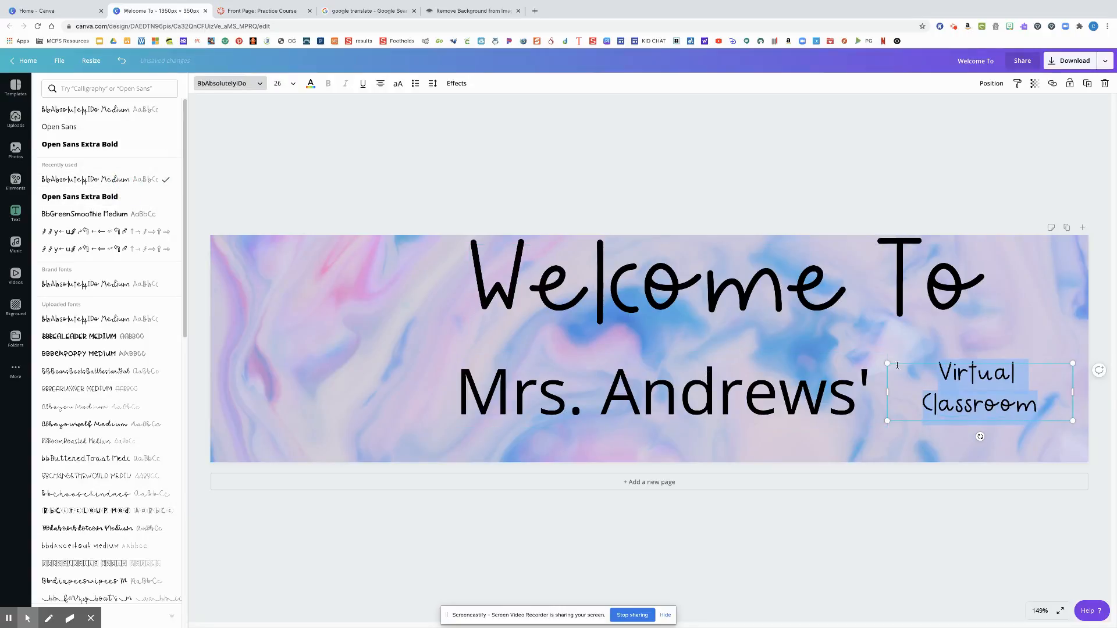
pyautogui.moveTo(887, 364); pyautogui.dragTo(824, 344)
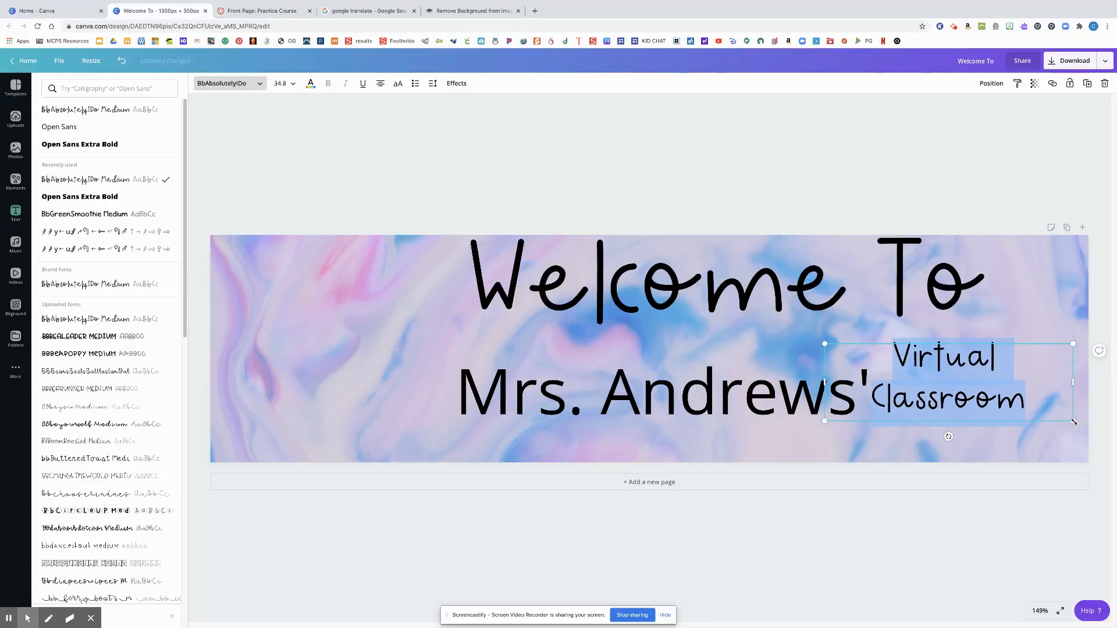
pyautogui.moveTo(1073, 421); pyautogui.dragTo(1099, 455)
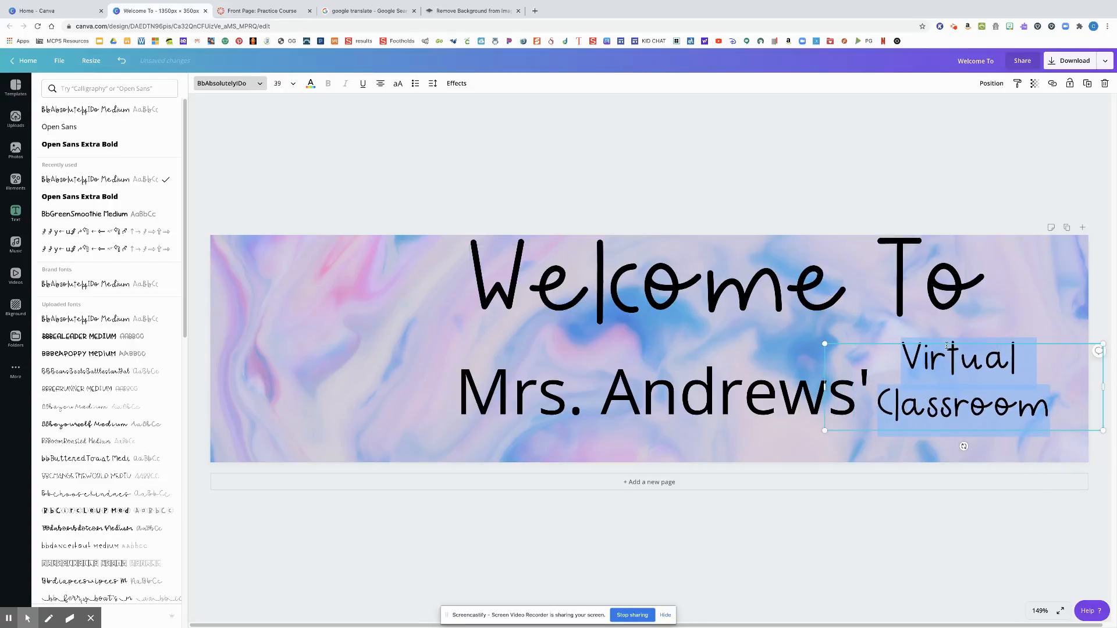
pyautogui.moveTo(948, 344); pyautogui.dragTo(962, 349)
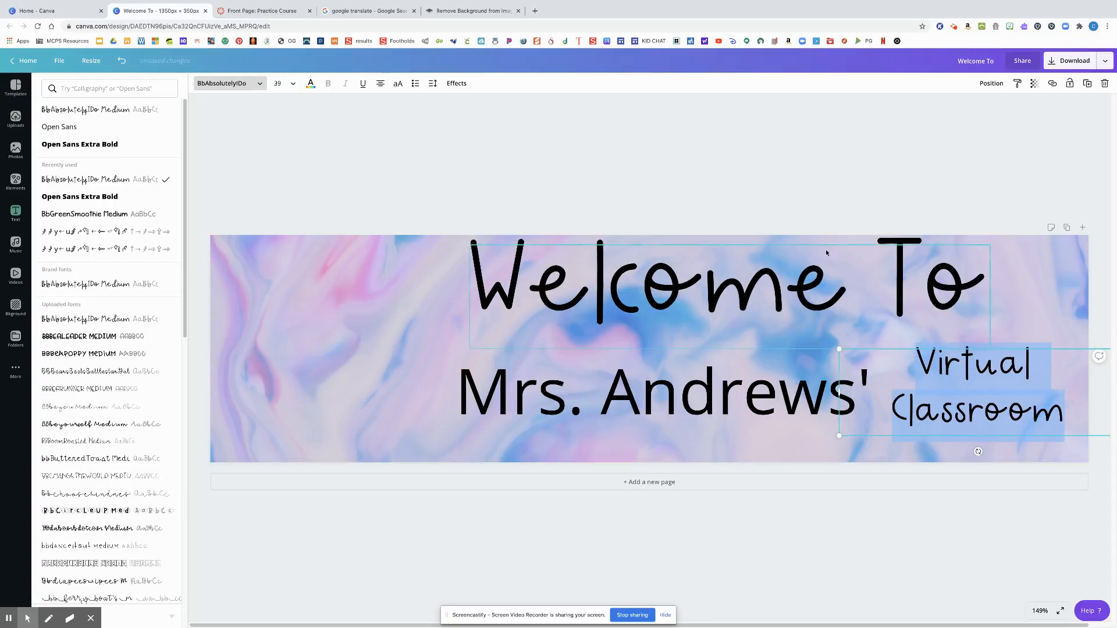
pyautogui.click(793, 209)
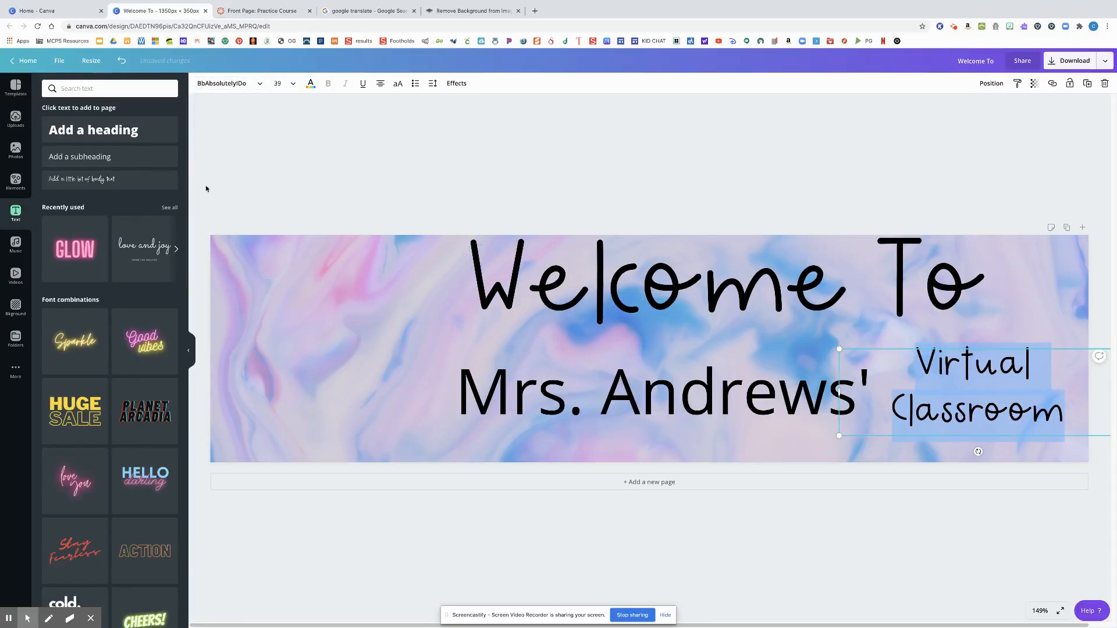
# Browse the stock photo library for a picture for the banner
pyautogui.click(15, 149)
pyautogui.scroll(-5, 162, 298)
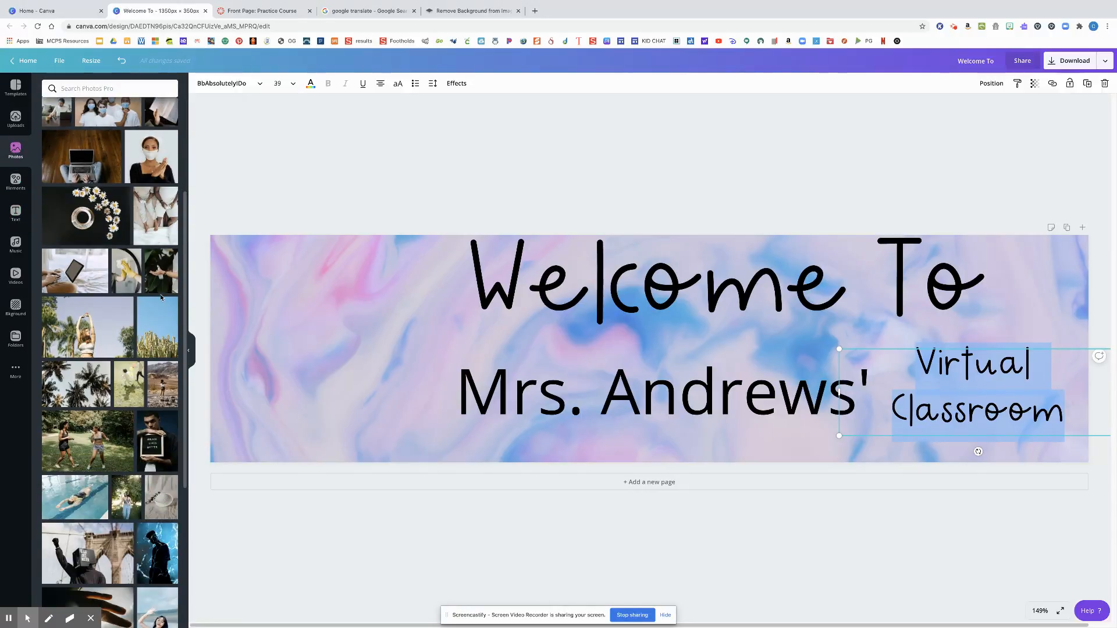
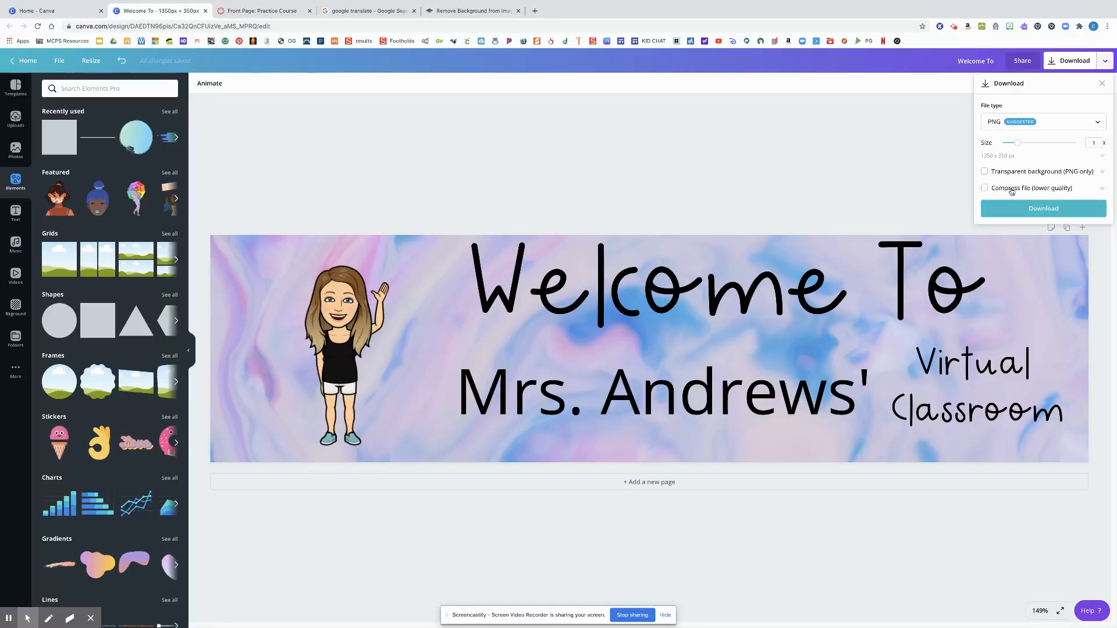
# Download the banner as a PNG image and dismiss the saved-design confirmation
pyautogui.click(1036, 211)
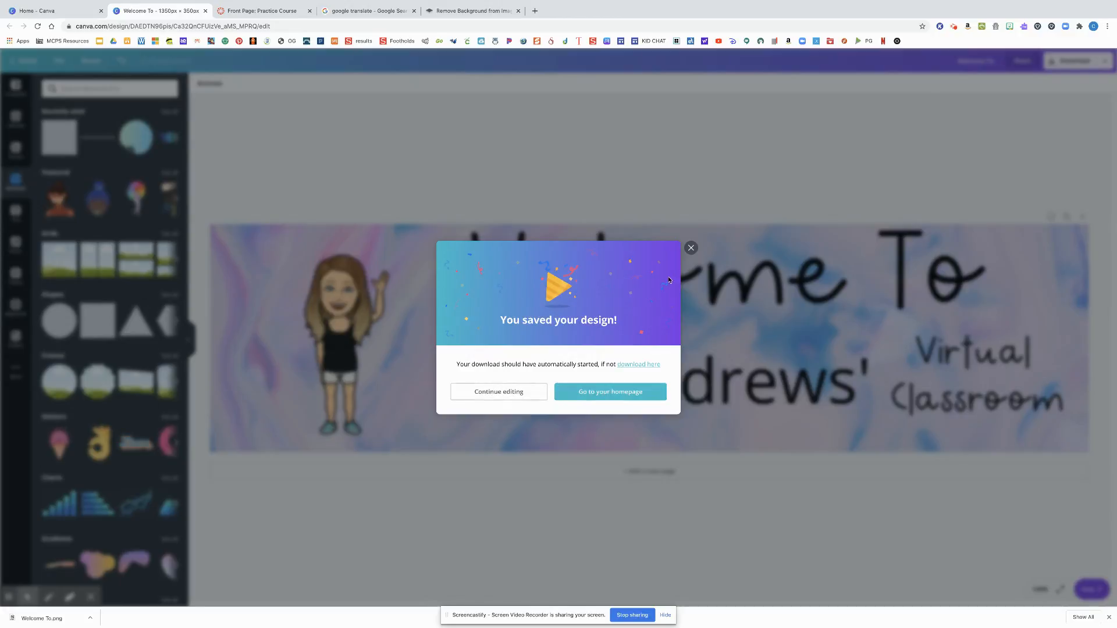
pyautogui.click(692, 248)
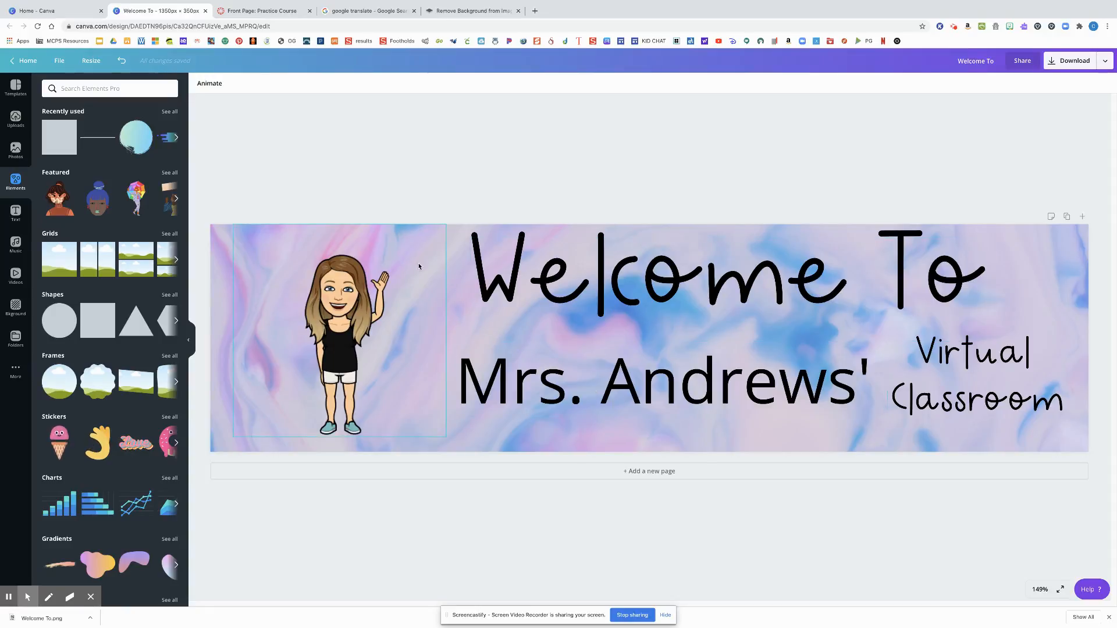
pyautogui.click(651, 471)
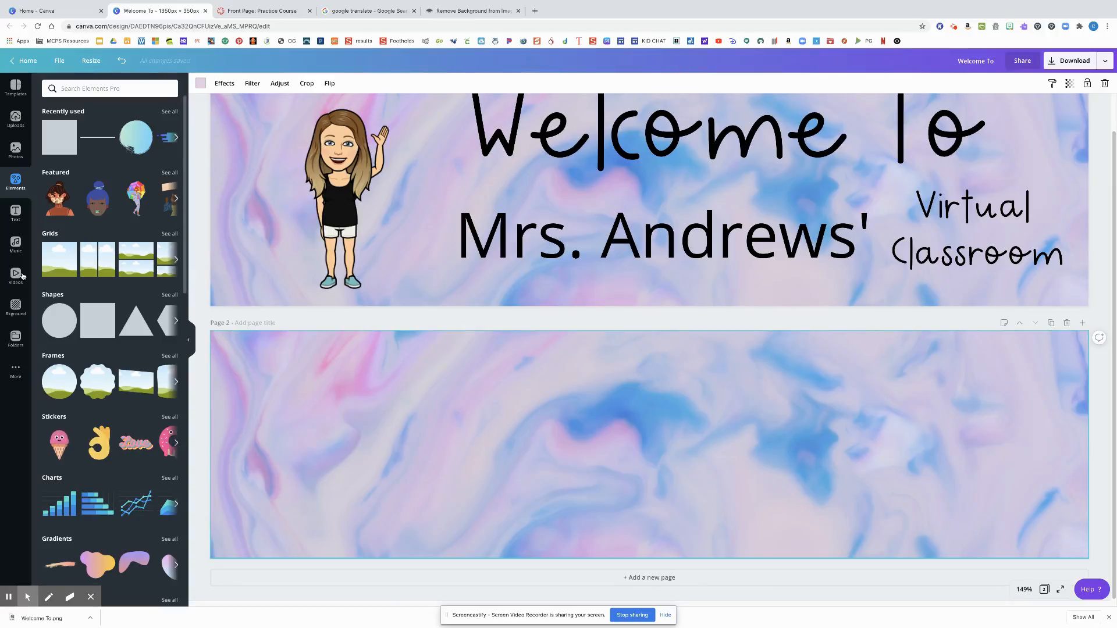
pyautogui.click(16, 307)
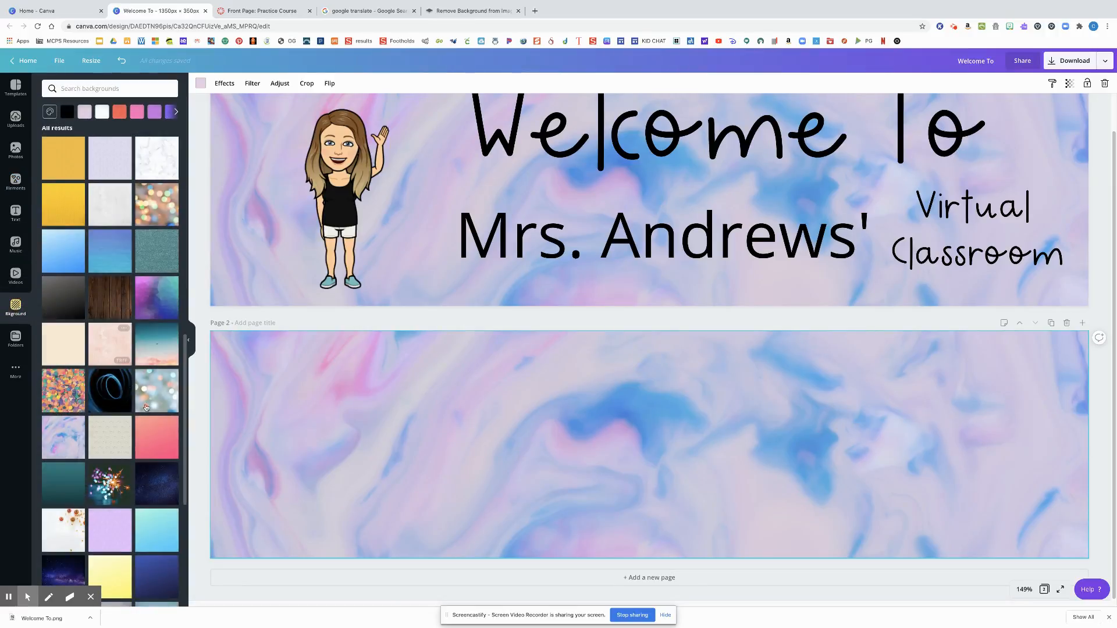
pyautogui.click(173, 436)
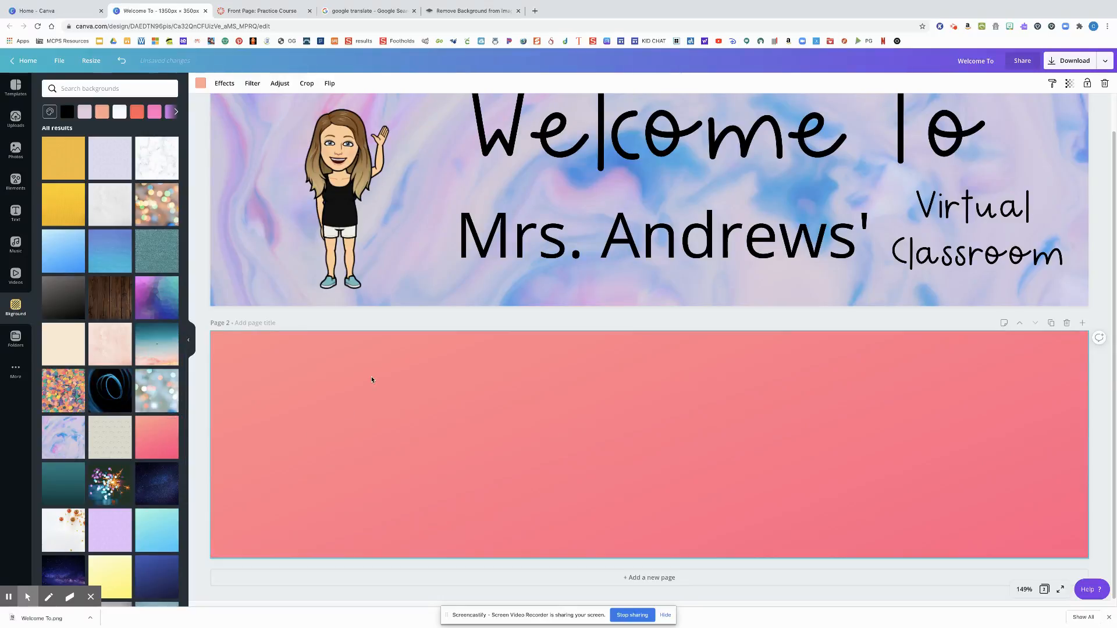
pyautogui.scroll(1, 373, 380)
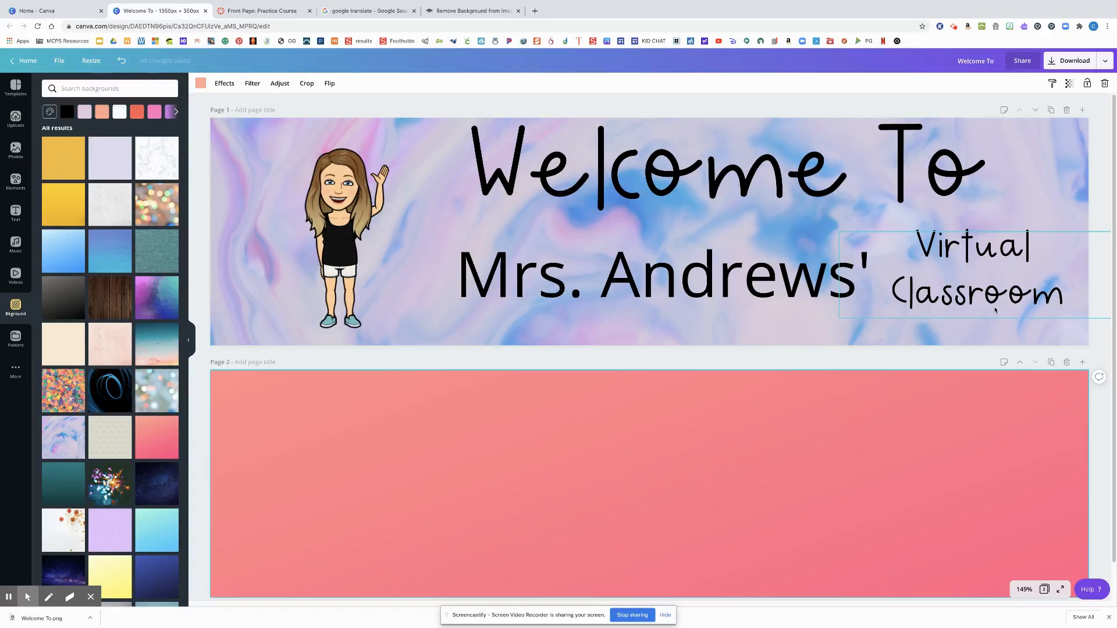
pyautogui.click(1056, 444)
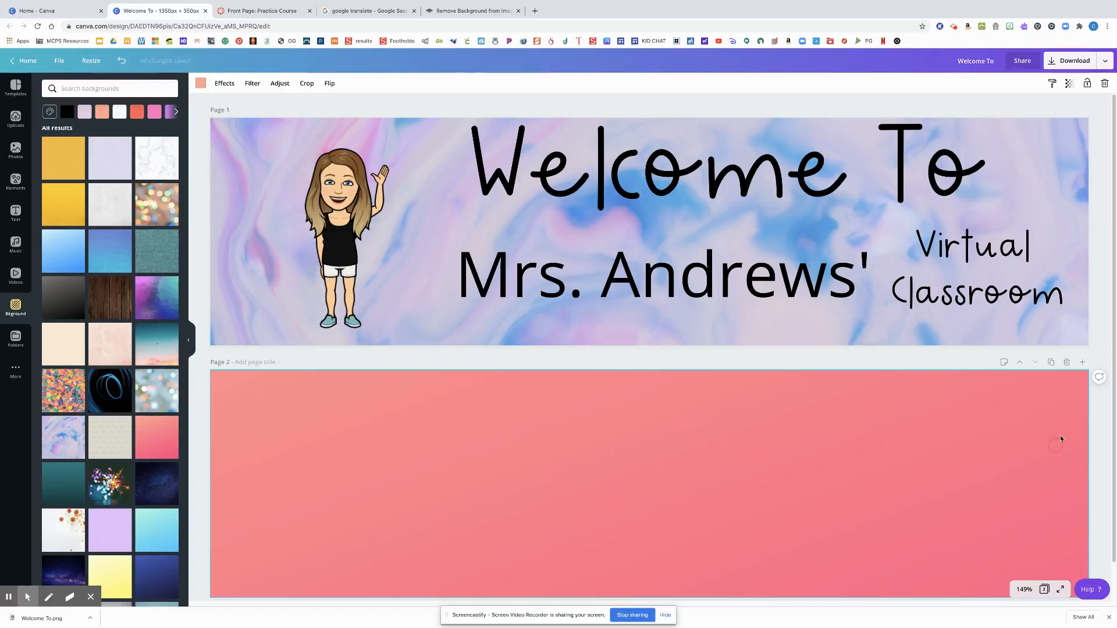
pyautogui.click(1067, 363)
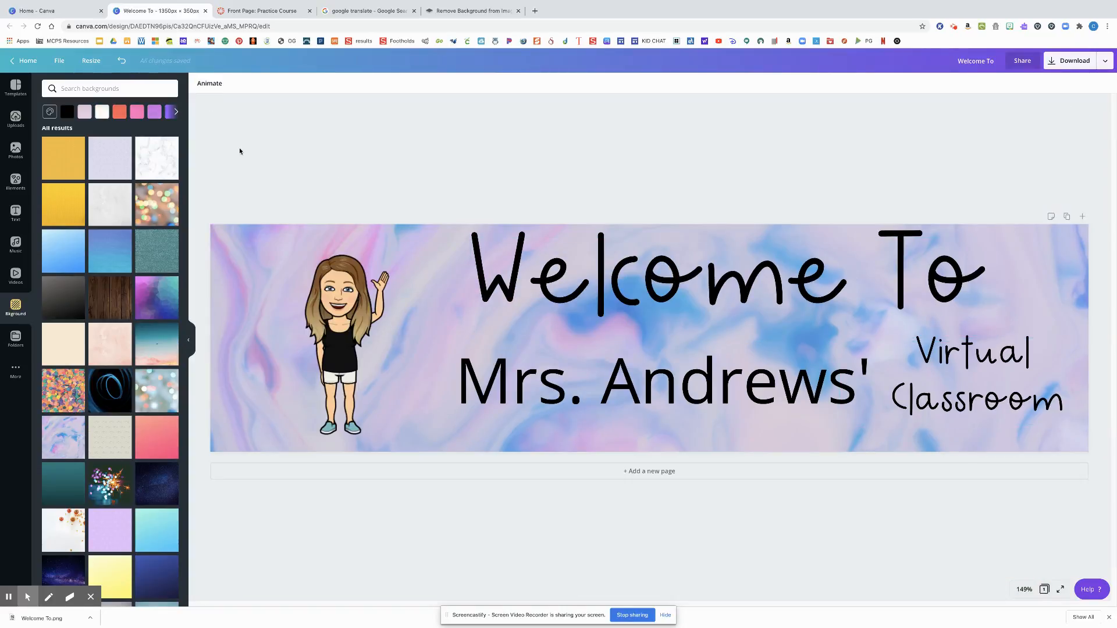
# Return to the home page and create a new design with custom dimensions of 180 × 180 px
pyautogui.click(32, 67)
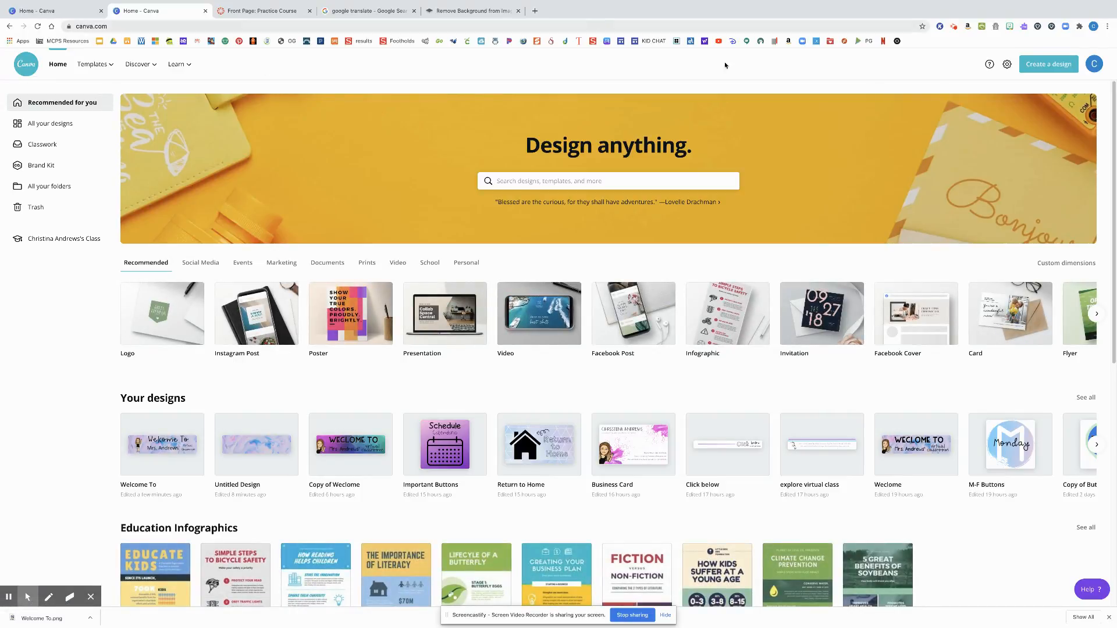
pyautogui.click(1048, 66)
pyautogui.click(997, 110)
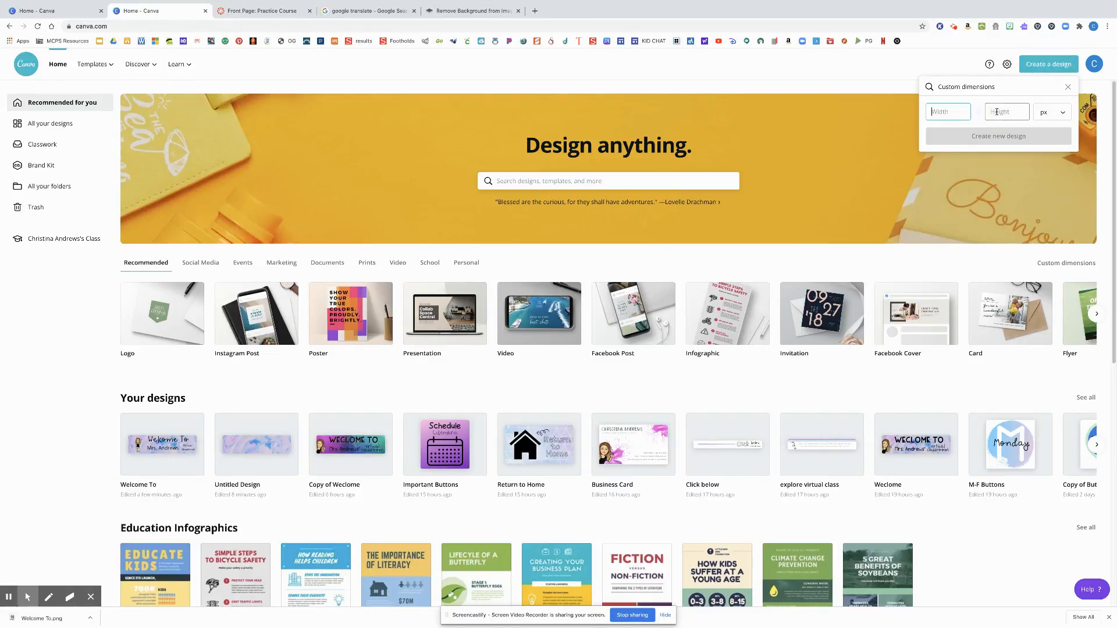
pyautogui.write('180')
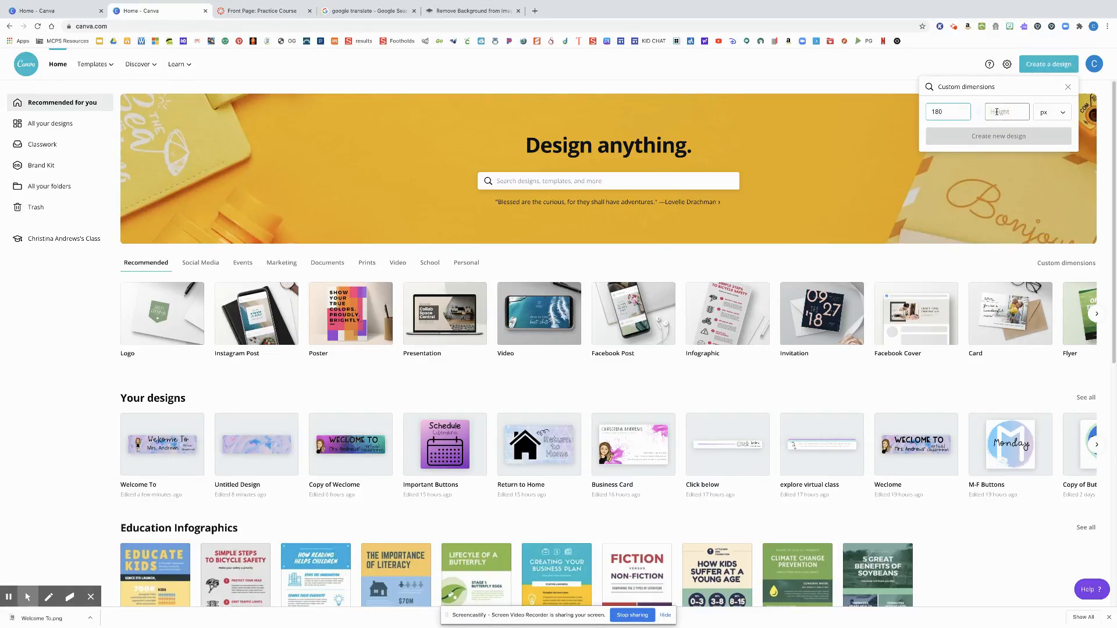
pyautogui.click(997, 111)
pyautogui.write('180')
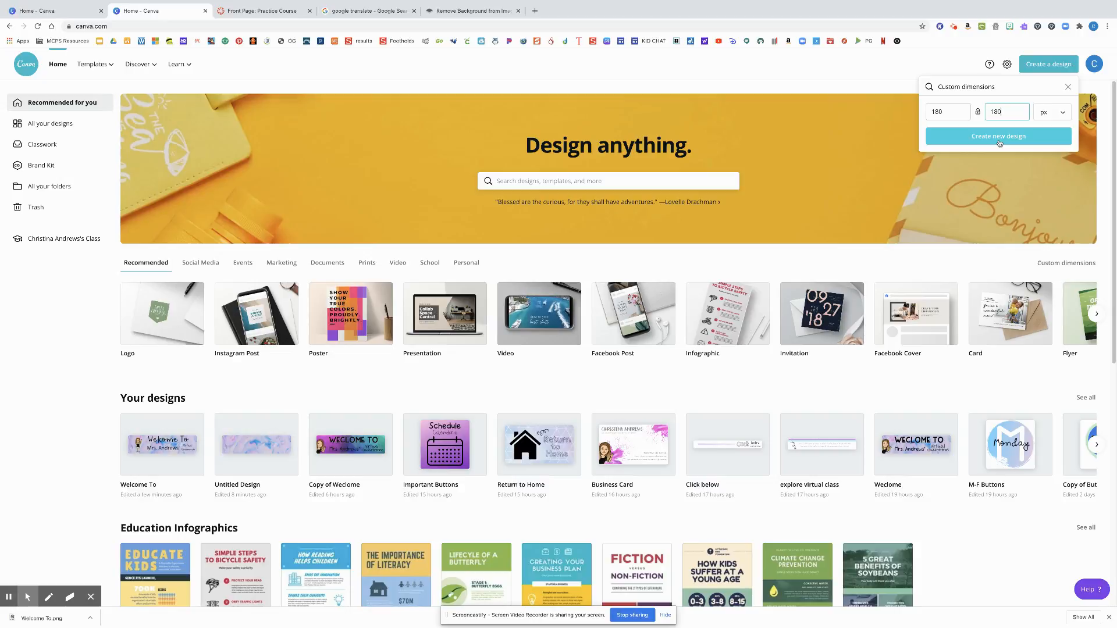
pyautogui.click(999, 139)
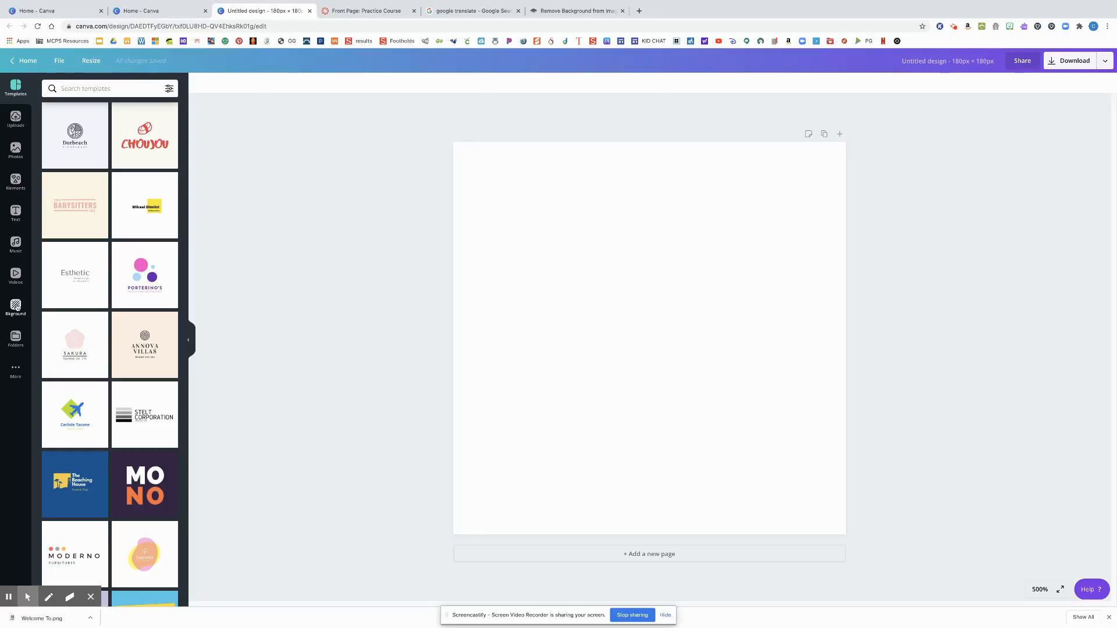
# Add the green-to-blue brushed circle from the Gradients elements and enlarge it to fill the whole page
pyautogui.click(15, 182)
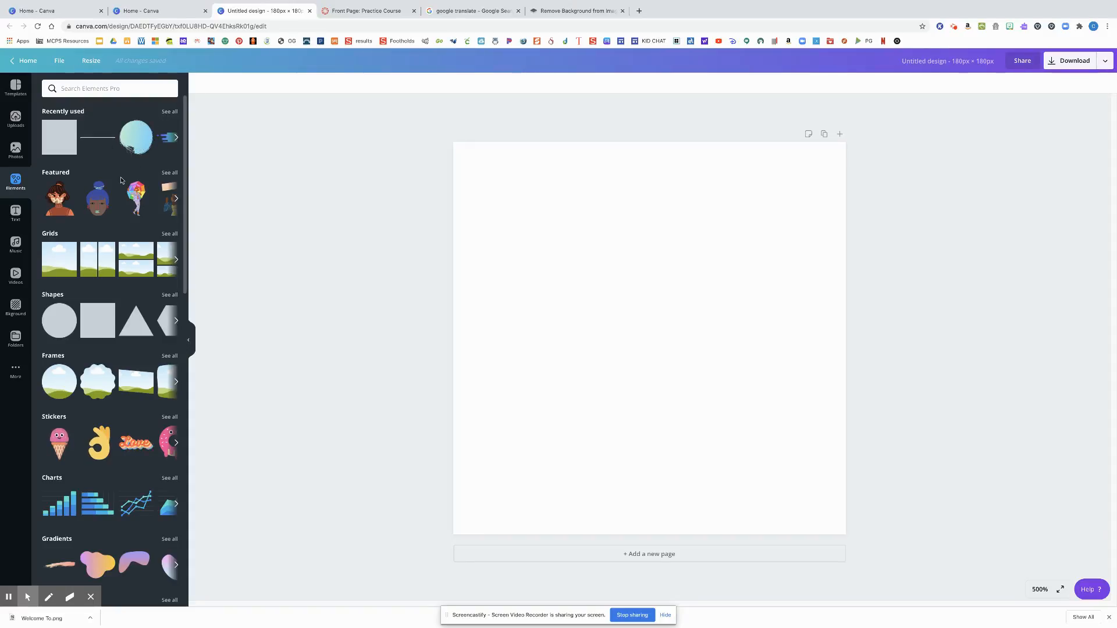
pyautogui.scroll(-1, 120, 351)
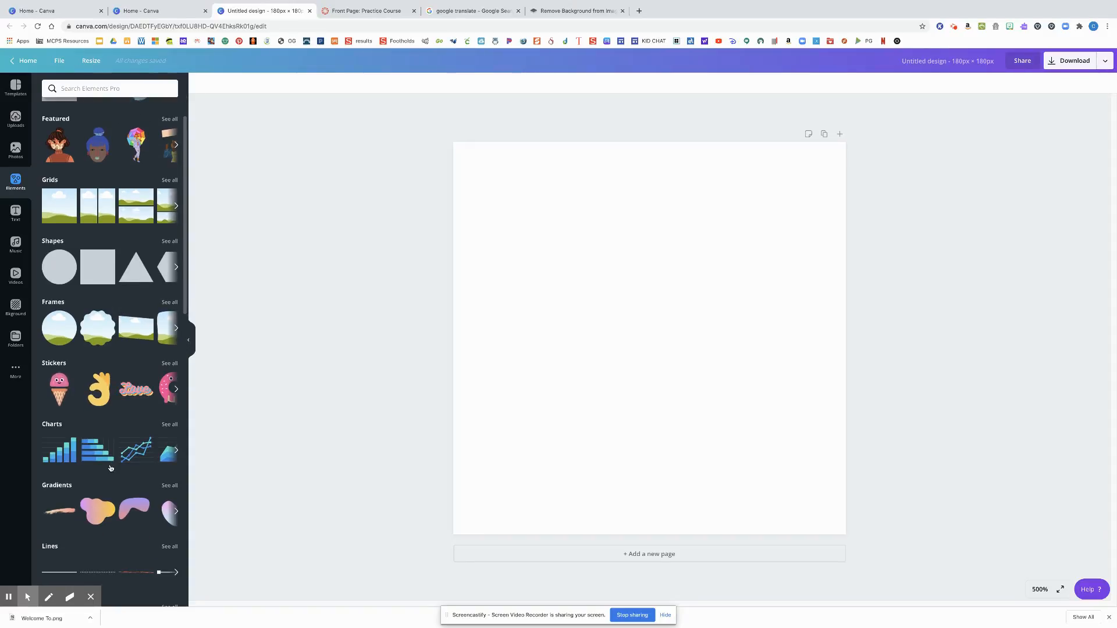
pyautogui.scroll(-2, 121, 351)
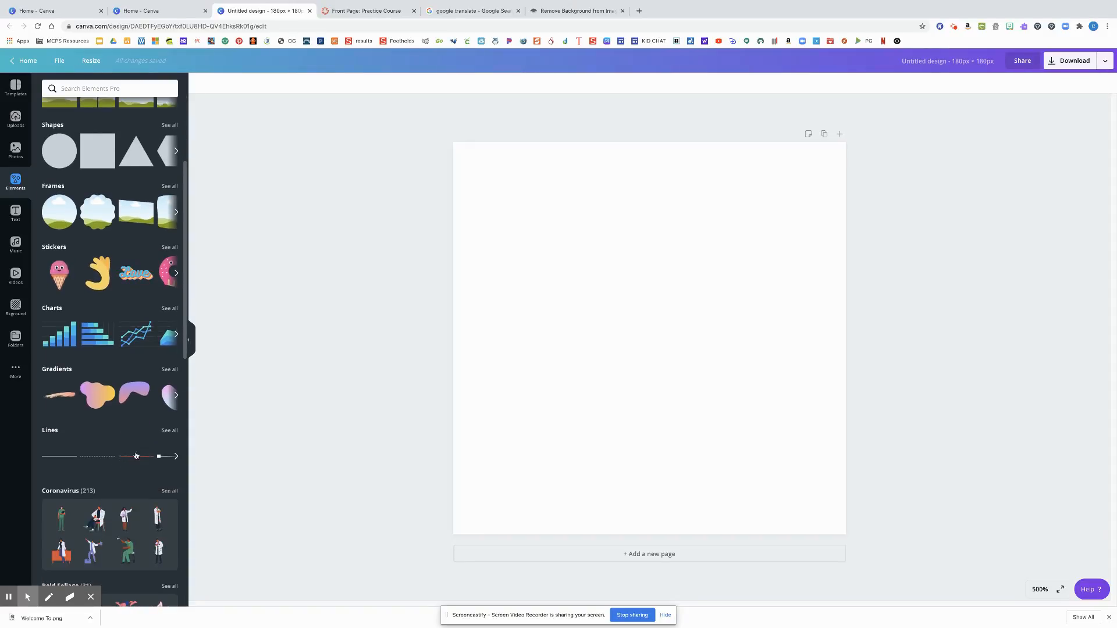
pyautogui.click(173, 368)
pyautogui.scroll(-9, 110, 252)
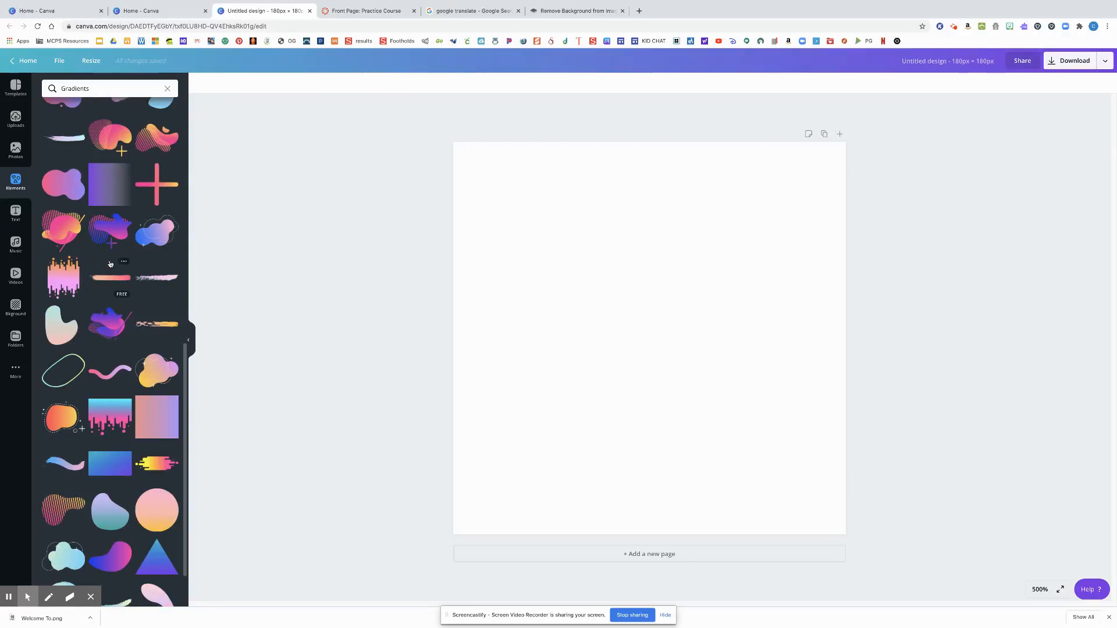
pyautogui.scroll(-10, 110, 264)
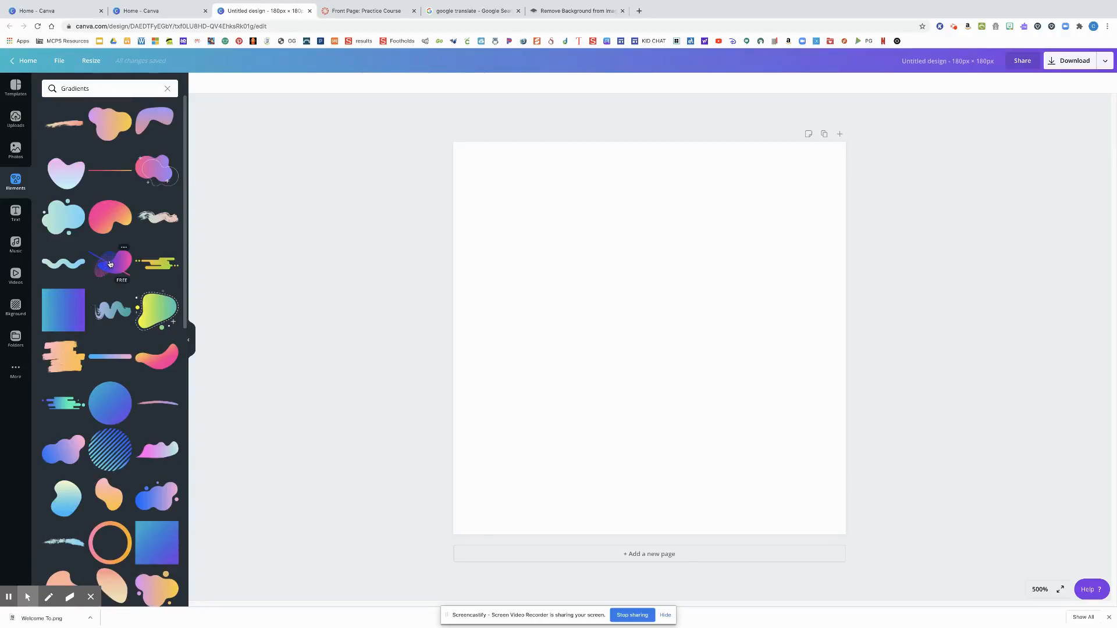
pyautogui.scroll(-10, 110, 264)
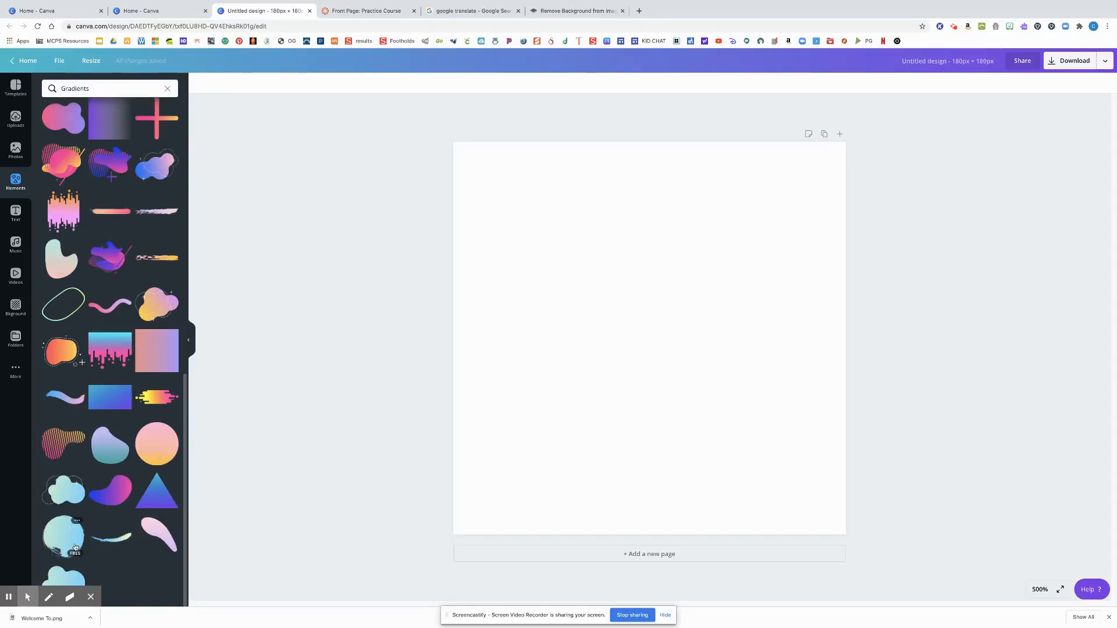
pyautogui.click(74, 544)
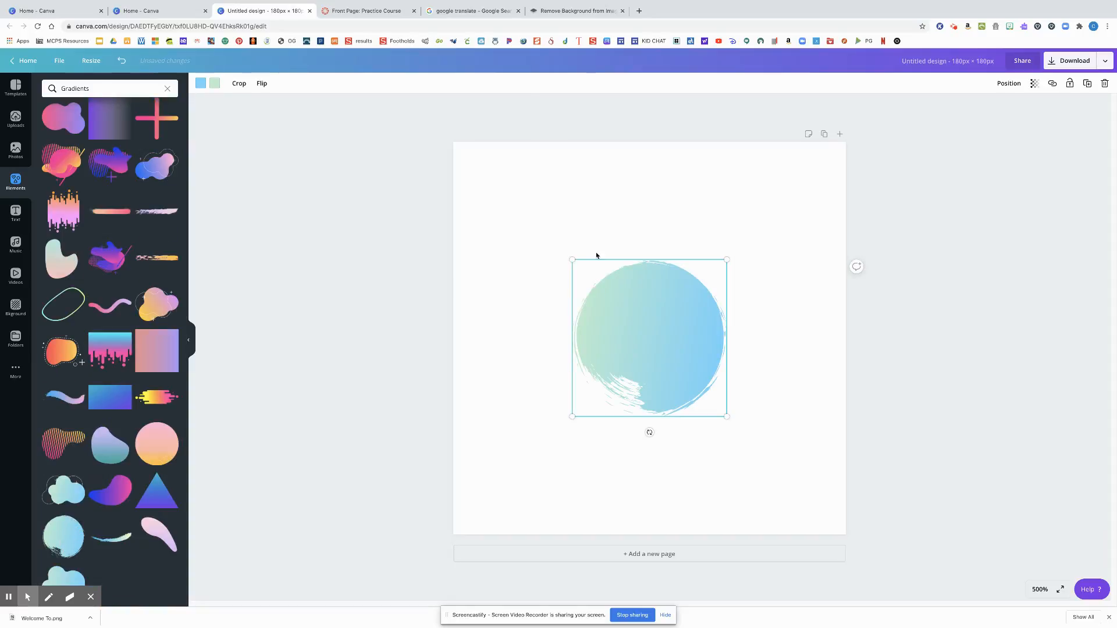
pyautogui.moveTo(572, 261); pyautogui.dragTo(459, 140)
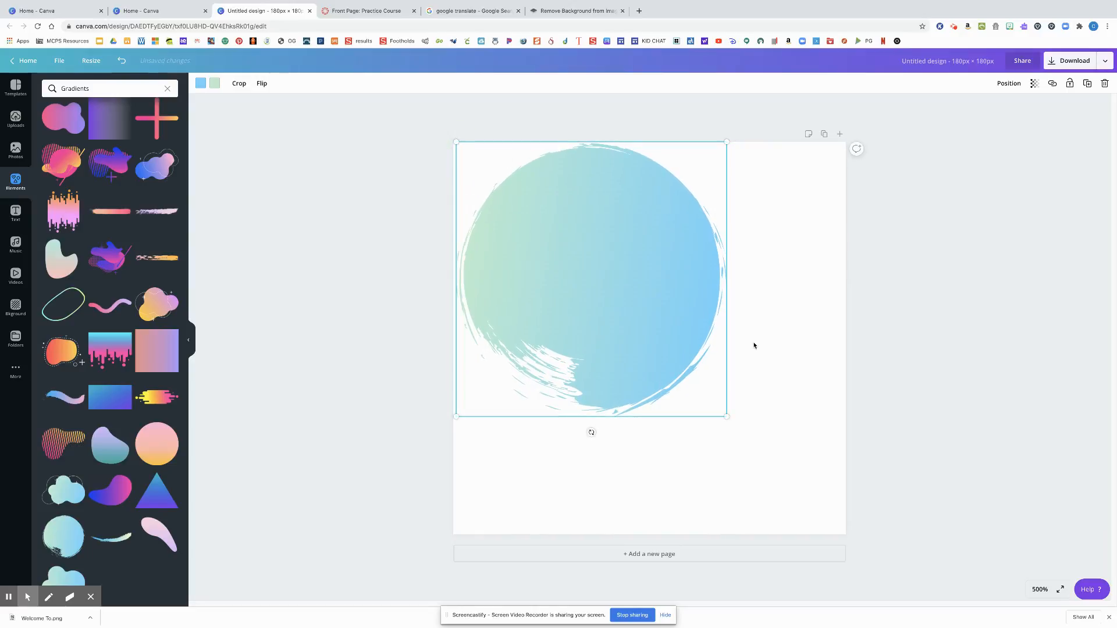
pyautogui.moveTo(725, 416); pyautogui.dragTo(849, 525)
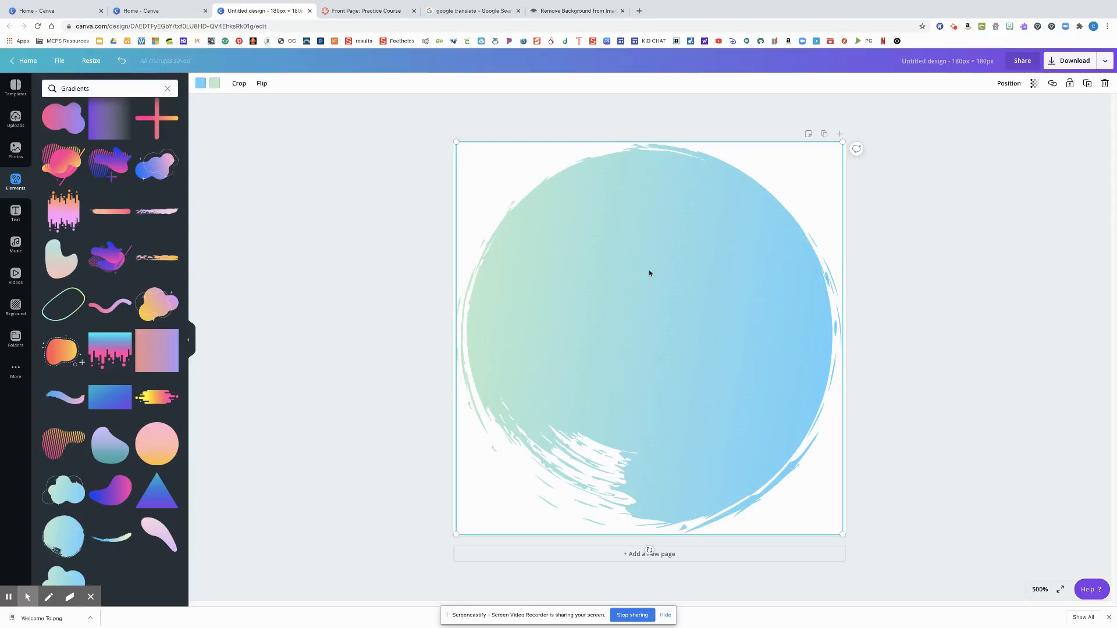
# Recolor the circle's gradient, changing its blue to pink and its green to light blue
pyautogui.click(201, 84)
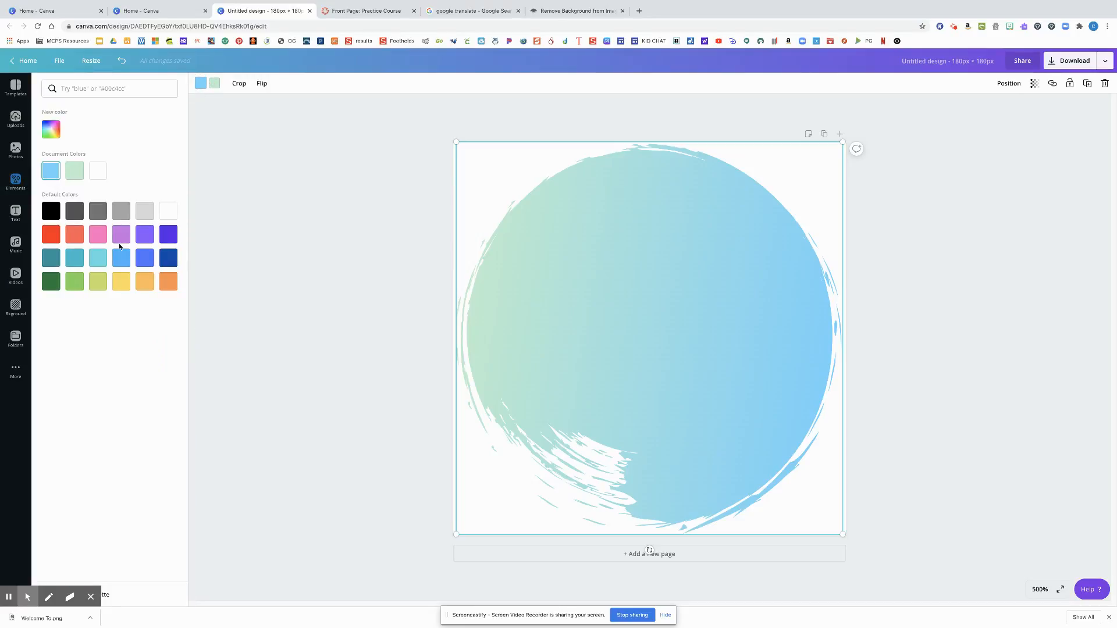
pyautogui.click(99, 235)
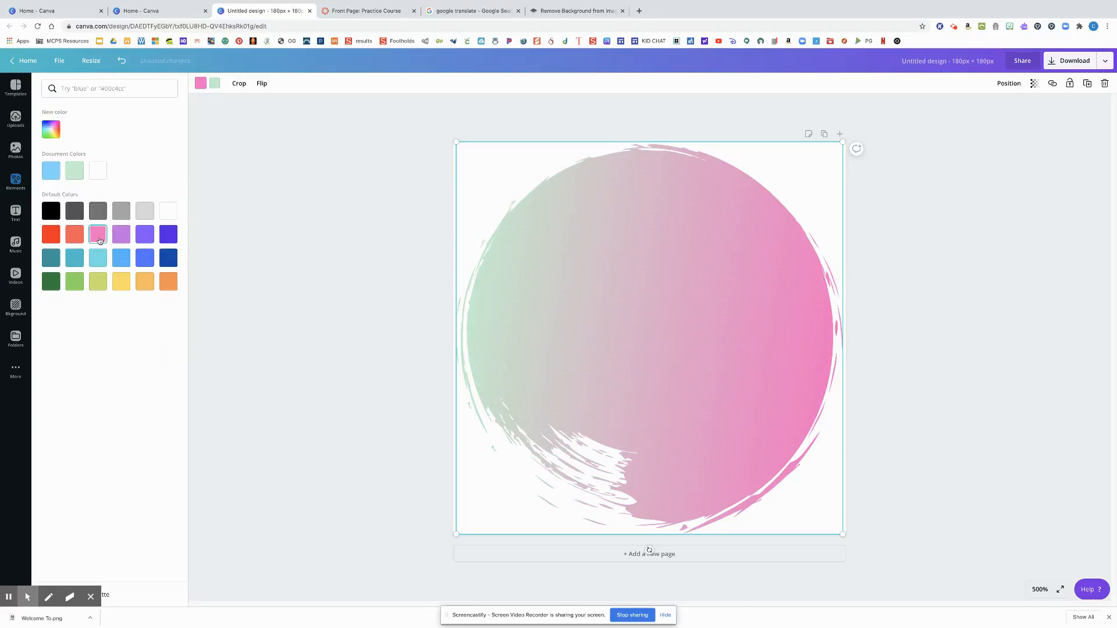
pyautogui.click(214, 83)
pyautogui.click(53, 169)
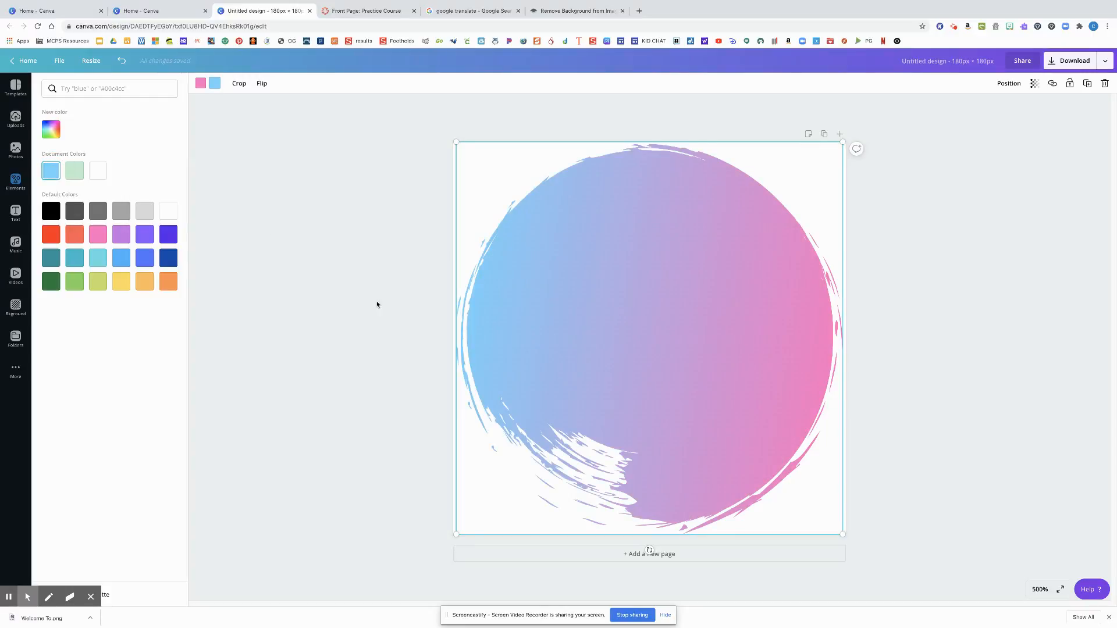
# Add a heading over the circle with the text "M"
pyautogui.click(16, 214)
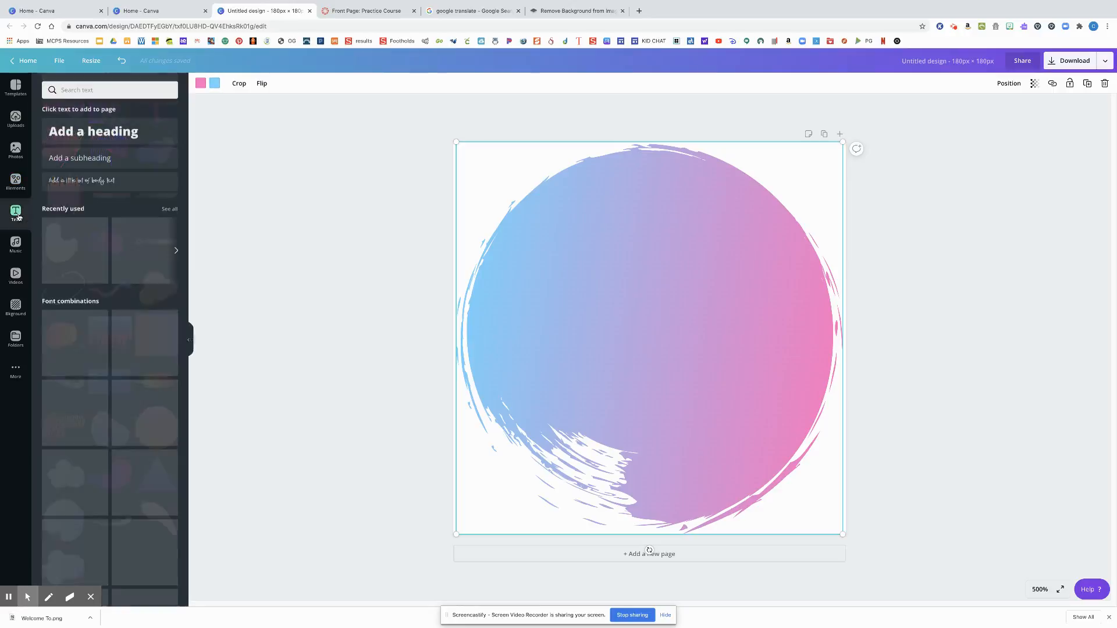
pyautogui.click(133, 128)
pyautogui.click(661, 345)
pyautogui.doubleClick(661, 345)
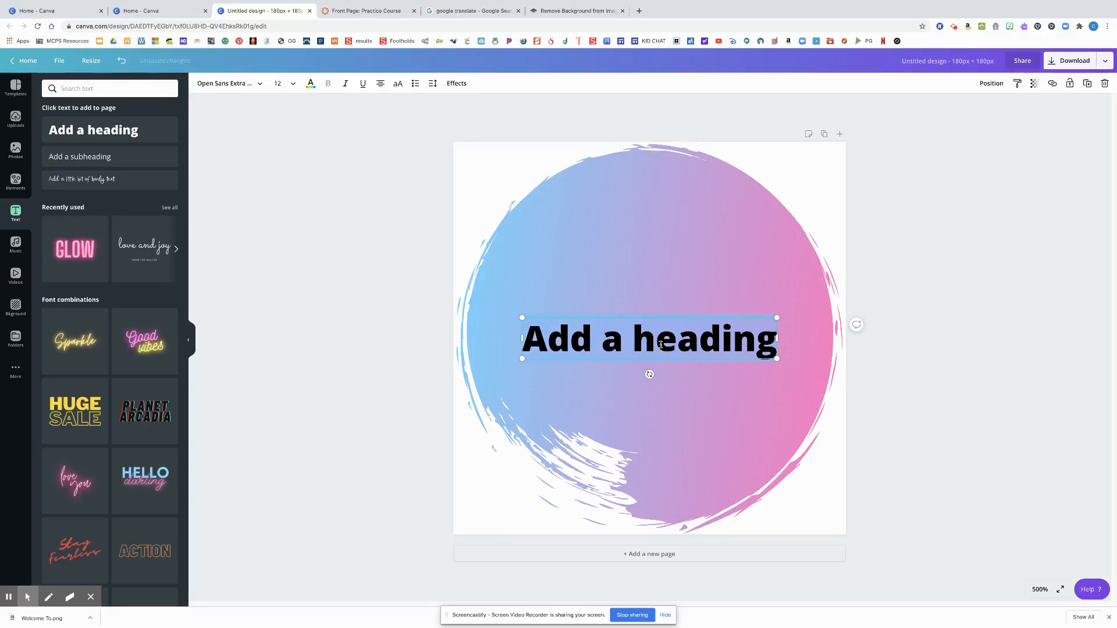
pyautogui.write('M')
# Scale the "M" up to a font size of about 93.5 and center it on the circle
pyautogui.moveTo(667, 359); pyautogui.dragTo(757, 468)
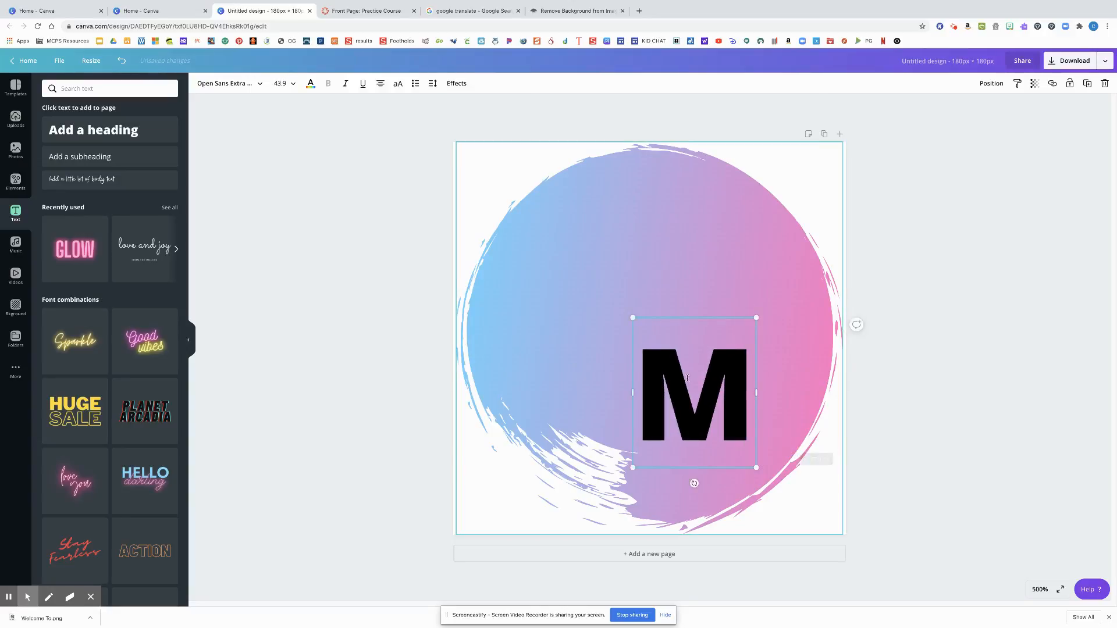
pyautogui.moveTo(632, 318); pyautogui.dragTo(504, 161)
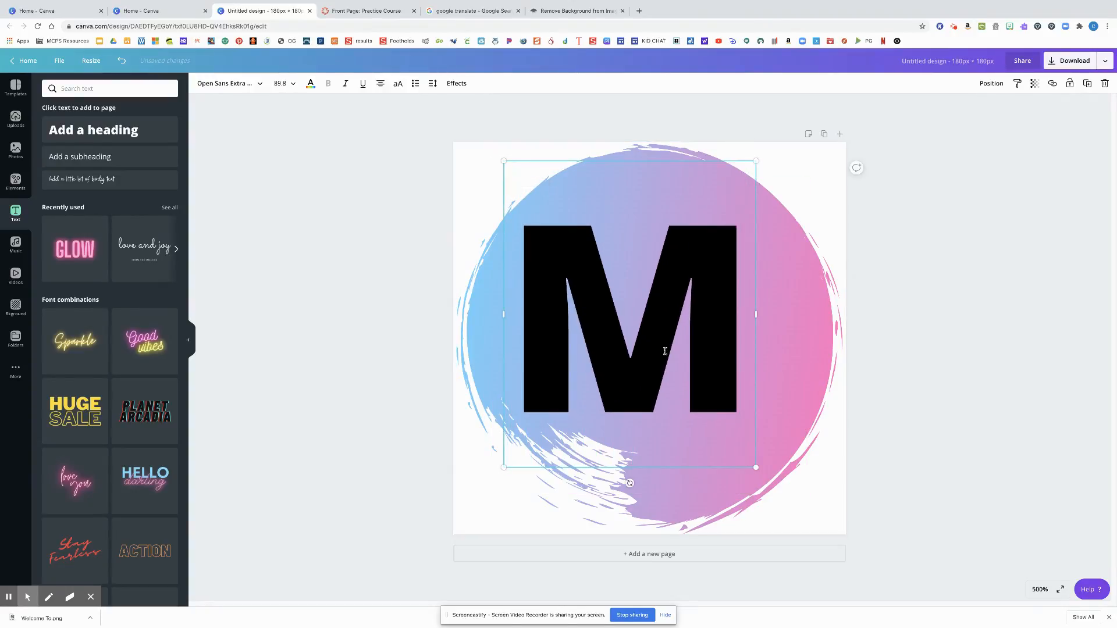
pyautogui.moveTo(757, 468); pyautogui.dragTo(771, 485)
pyautogui.click(719, 365)
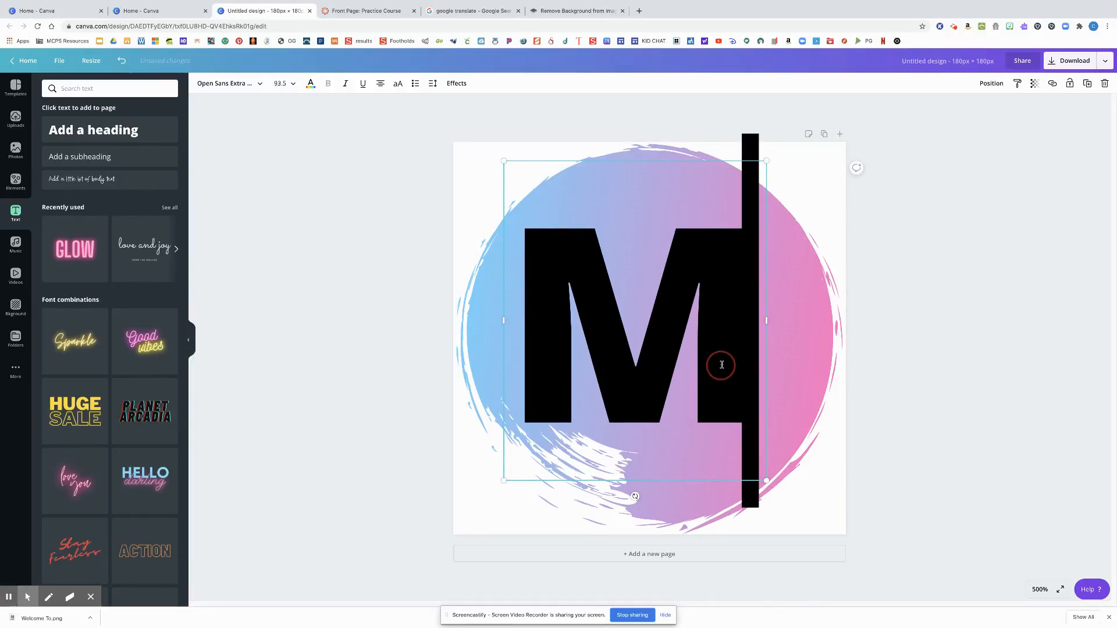
pyautogui.press('Escape')
pyautogui.moveTo(716, 326)
pyautogui.mouseDown()
pyautogui.moveTo(731, 322)
pyautogui.moveTo(719, 317)
pyautogui.mouseUp()
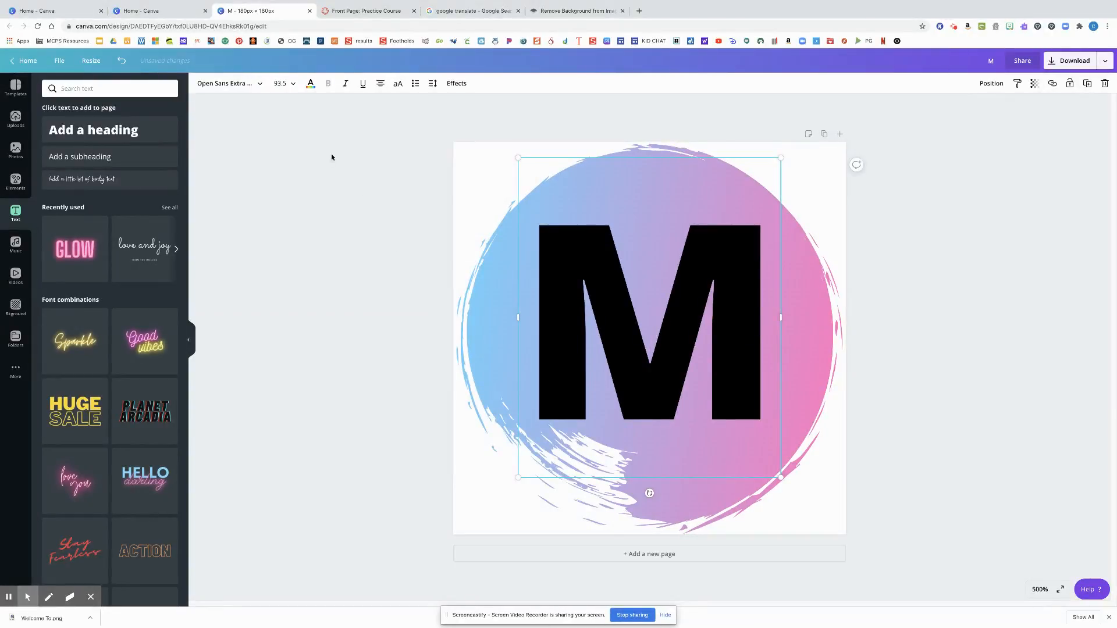
# Add a subheading with the text "Monday" over the "M" and enlarge it to a font size of about 17.7
pyautogui.click(112, 160)
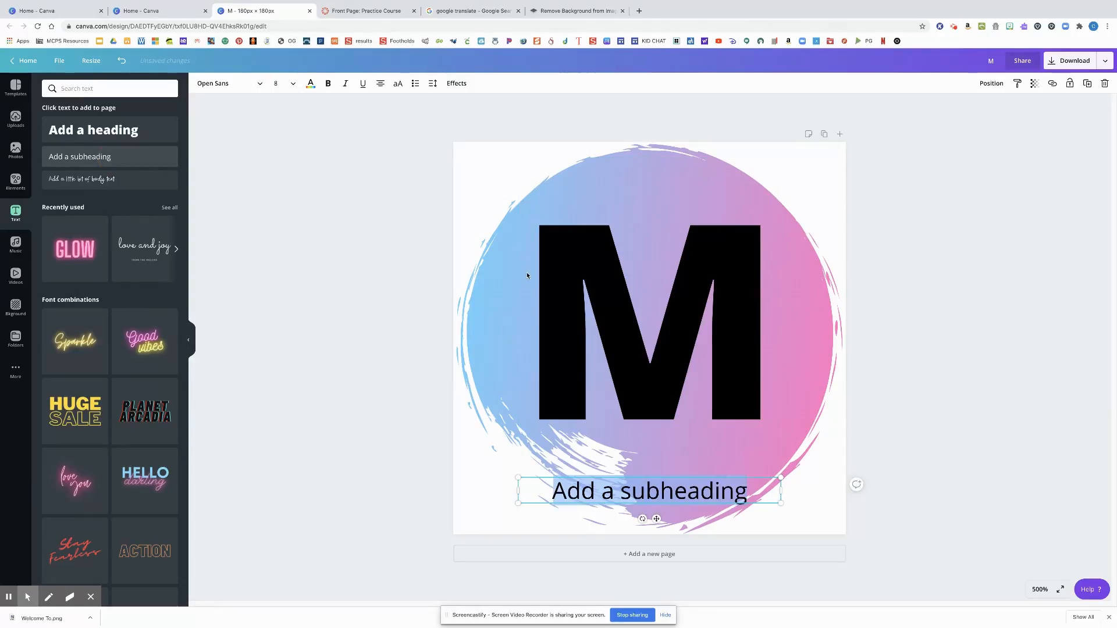
pyautogui.tripleClick(640, 493)
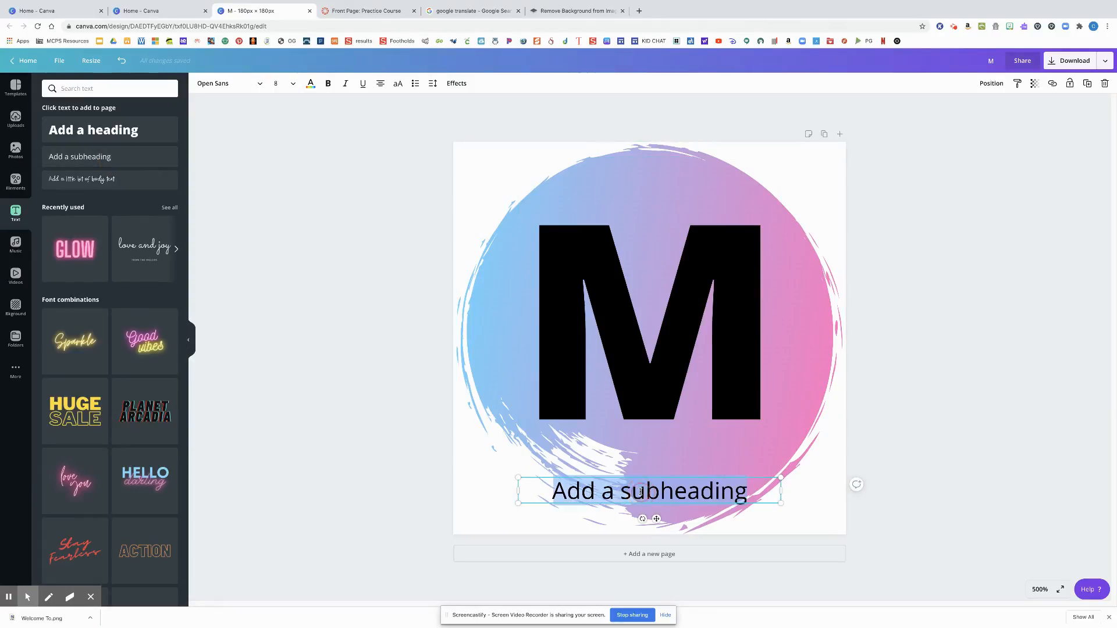
pyautogui.write('Monday')
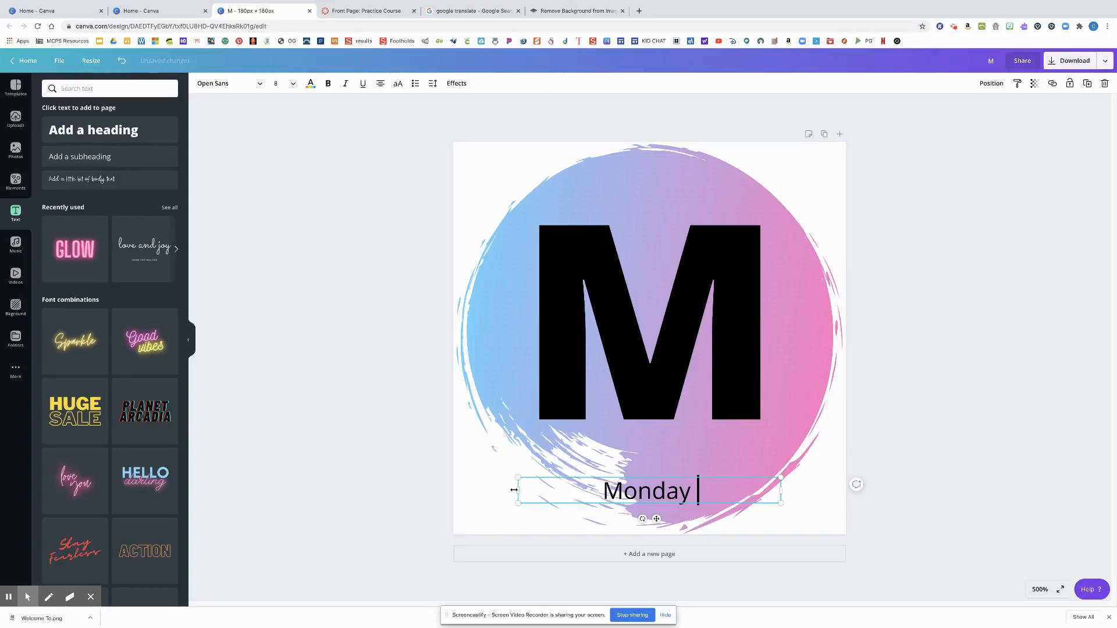
pyautogui.moveTo(518, 491); pyautogui.dragTo(507, 320)
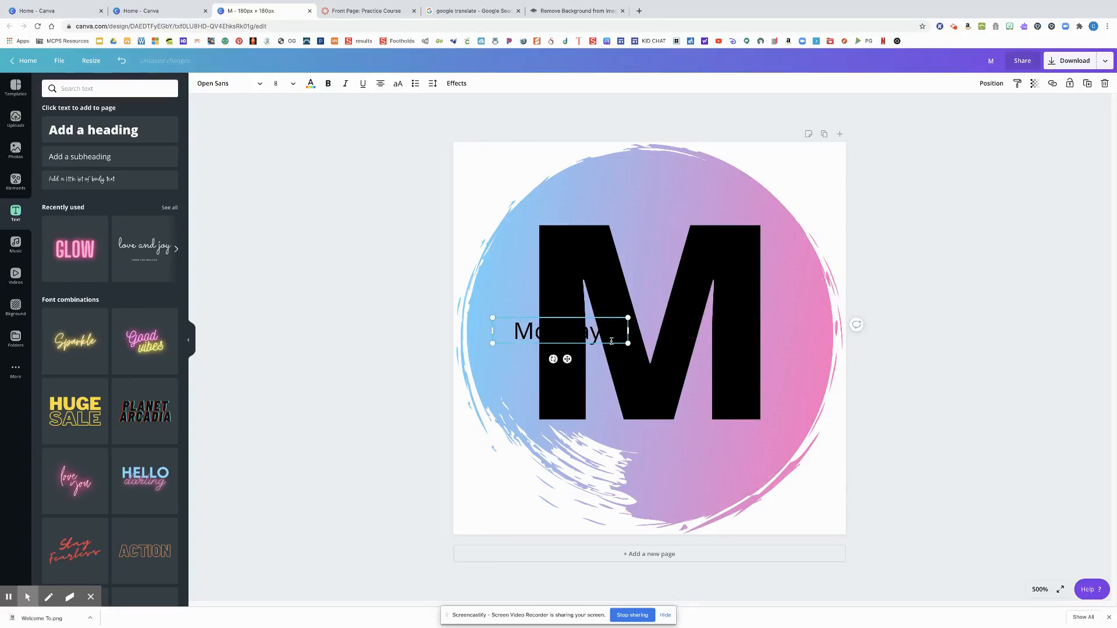
pyautogui.moveTo(628, 343); pyautogui.dragTo(793, 379)
# Change the text color of the large "M" to white
pyautogui.click(741, 286)
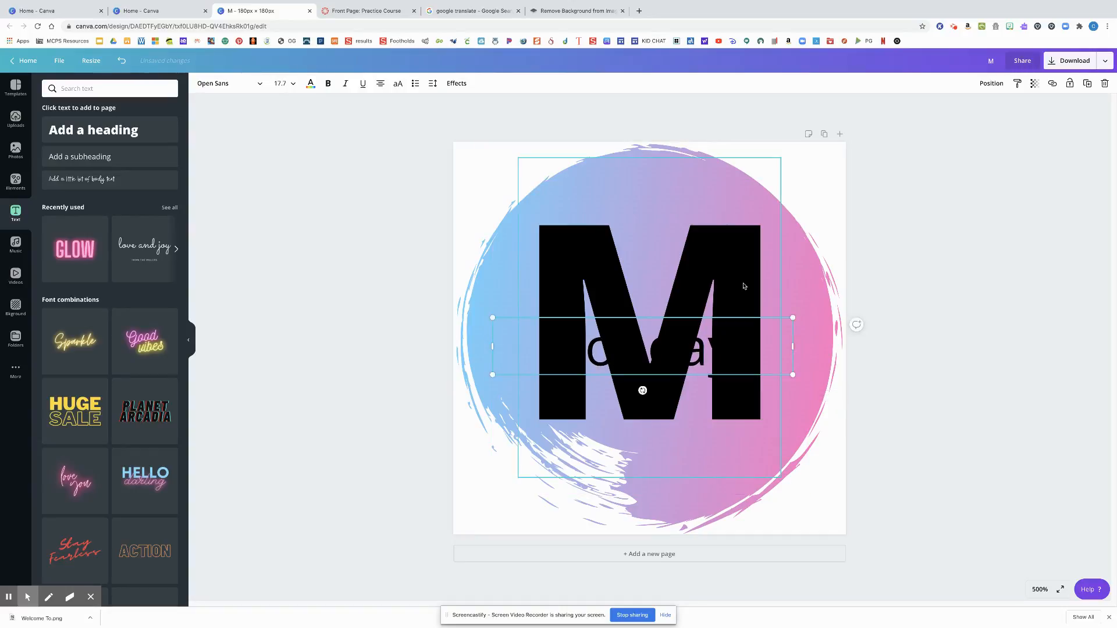
pyautogui.click(311, 83)
pyautogui.click(159, 209)
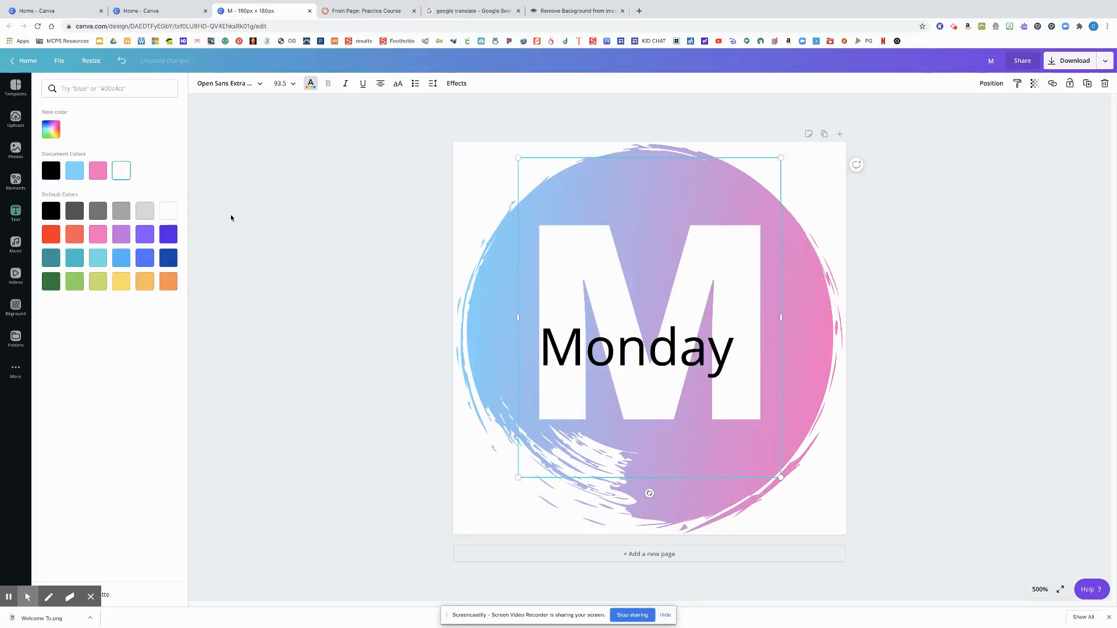
pyautogui.click(381, 281)
# Reposition the "Monday" text so it sits centered across the white "M"
pyautogui.moveTo(572, 360); pyautogui.dragTo(540, 352)
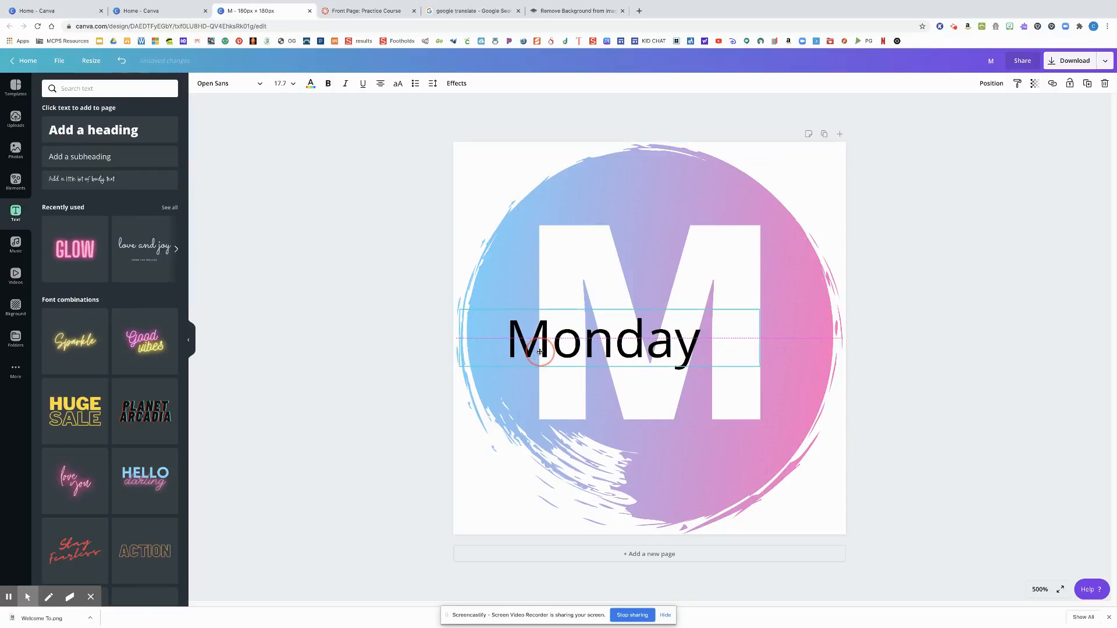
pyautogui.moveTo(653, 345); pyautogui.dragTo(698, 344)
pyautogui.click(935, 348)
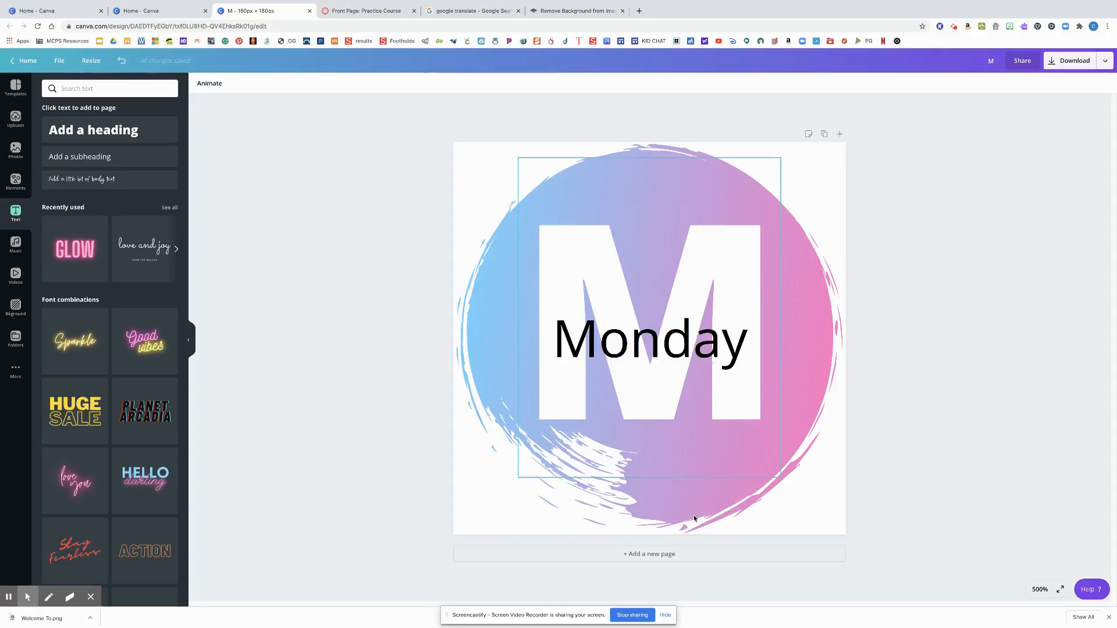
# Add a second page and copy the circle, "M" and "Monday" text from page 1 onto it
pyautogui.click(693, 556)
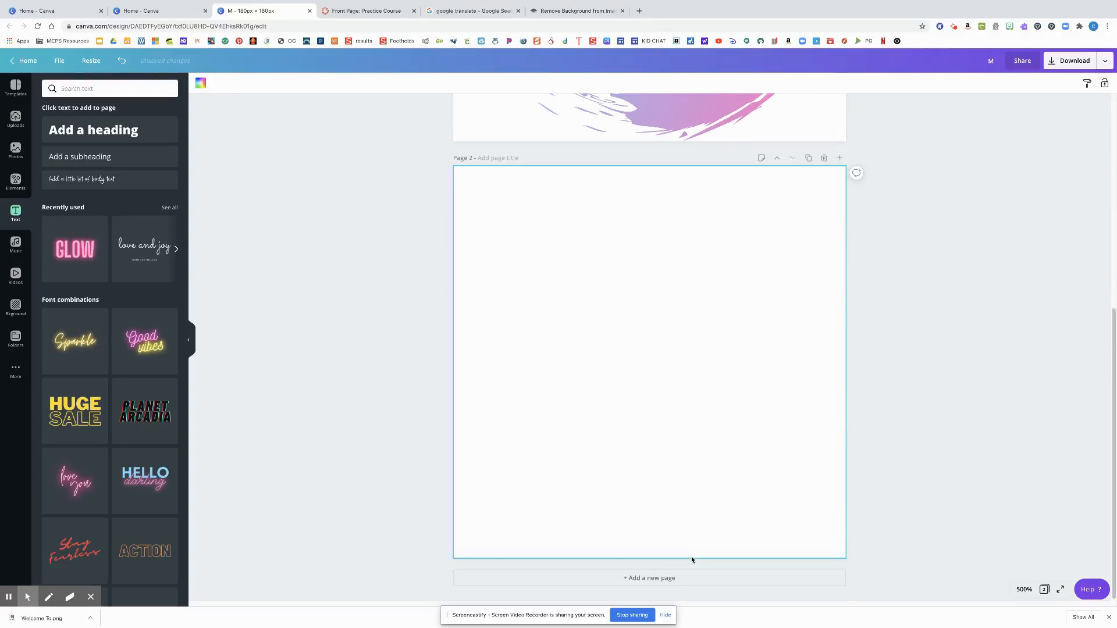
pyautogui.scroll(5, 798, 487)
pyautogui.moveTo(885, 494); pyautogui.dragTo(347, 236)
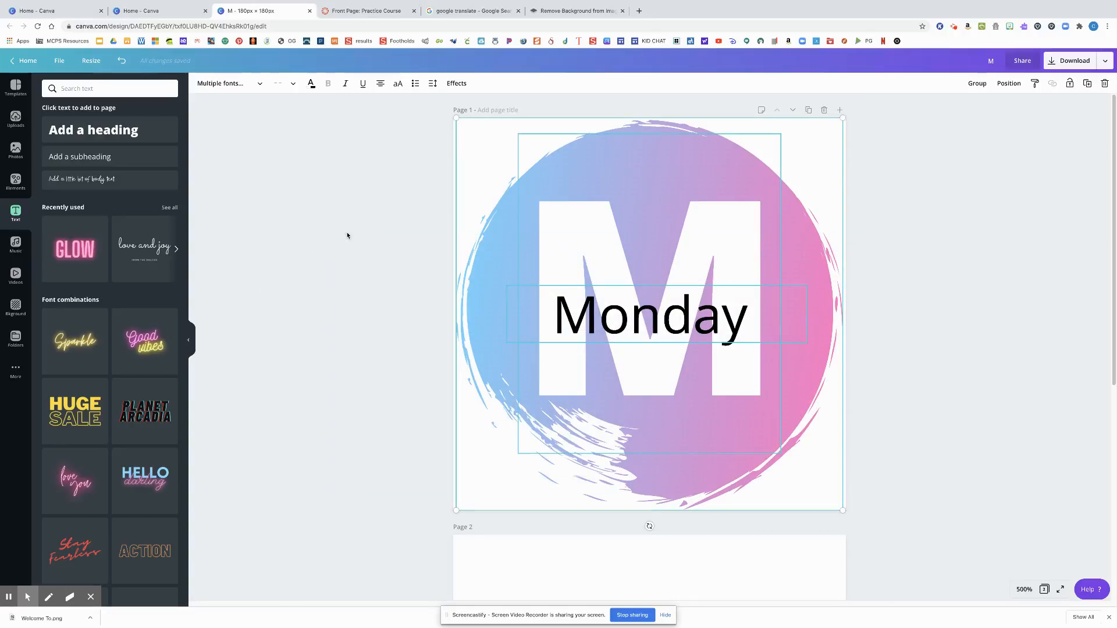
pyautogui.scroll(-3, 348, 235)
pyautogui.click(504, 414)
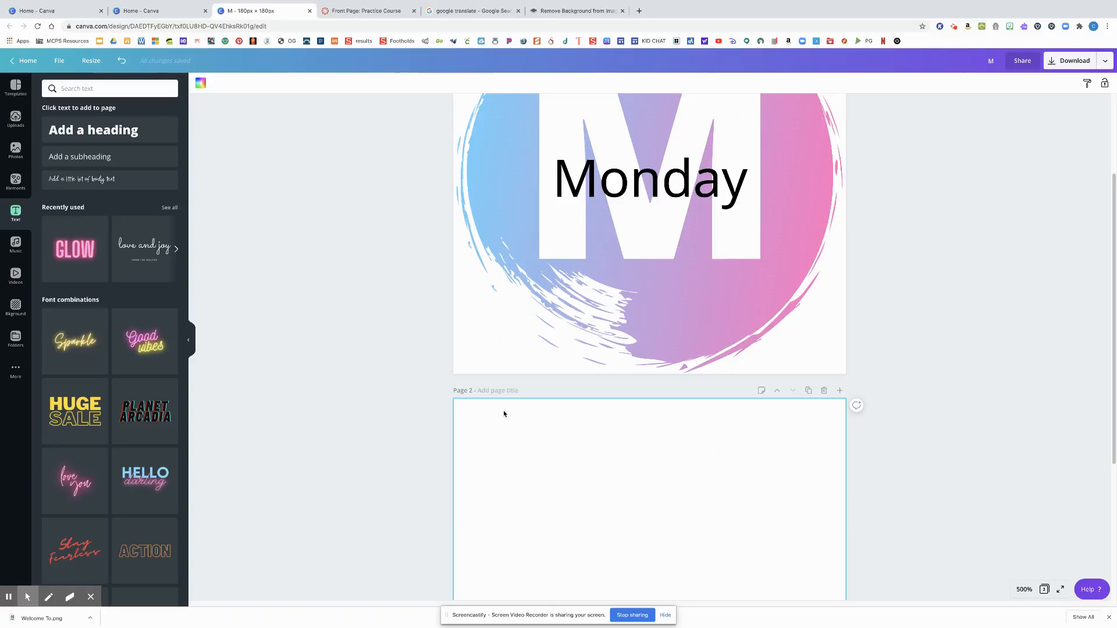
pyautogui.hotkey('ctrl', 'v')
pyautogui.scroll(-3, 509, 418)
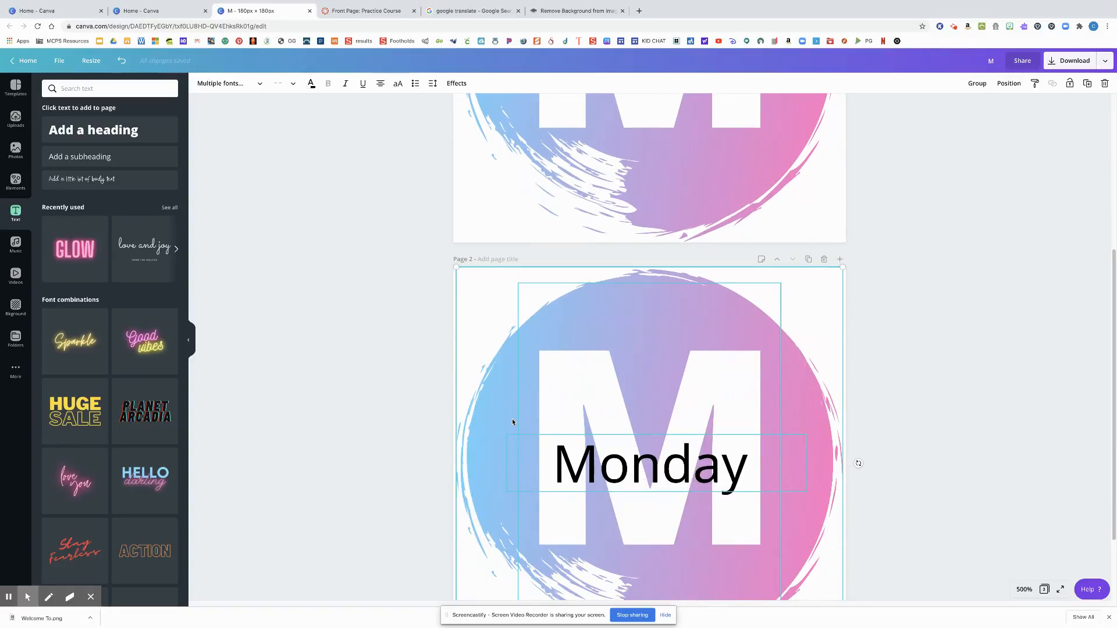
# Replace the large white "M" on page 2 with "T"
pyautogui.click(745, 405)
pyautogui.click(932, 399)
pyautogui.click(700, 387)
pyautogui.doubleClick(703, 371)
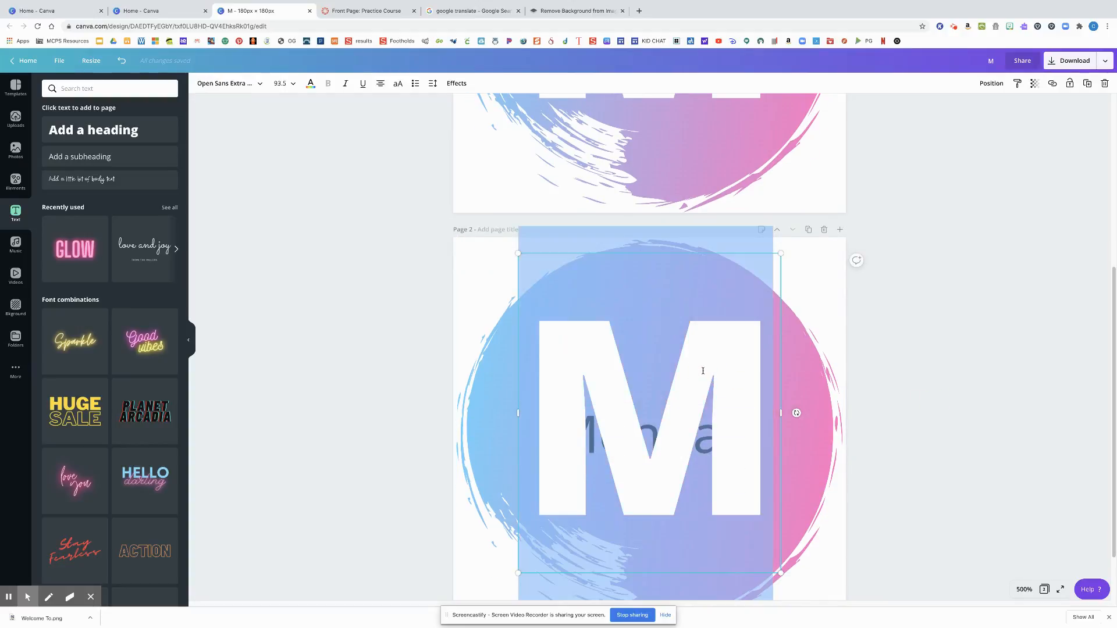
pyautogui.write('T')
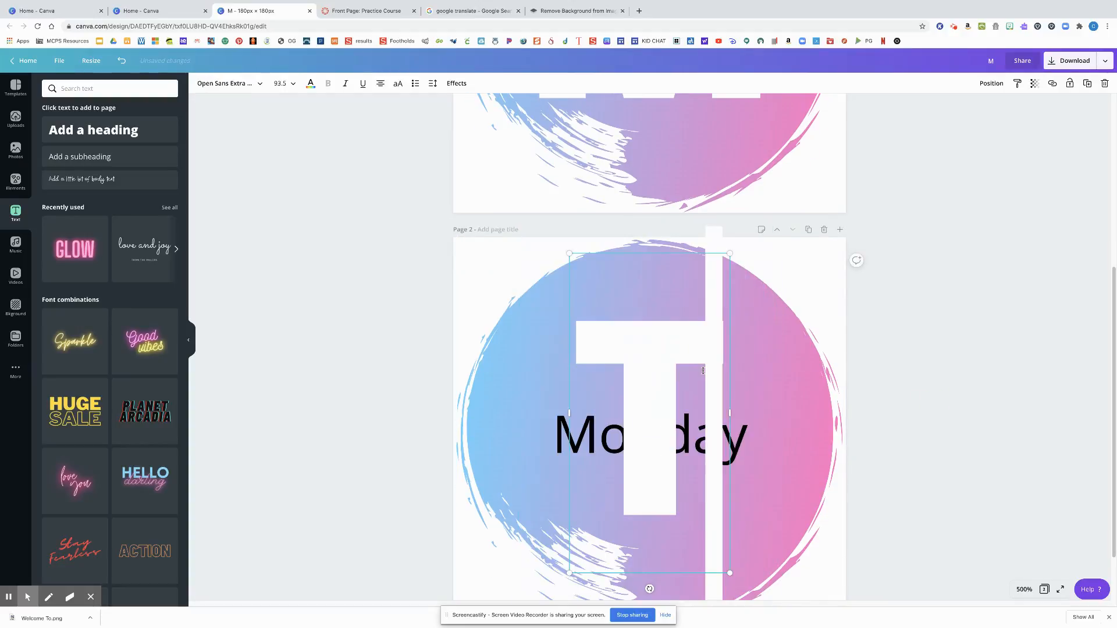
# Replace the "Monday" text on page 2 with "Tuesday"
pyautogui.doubleClick(584, 428)
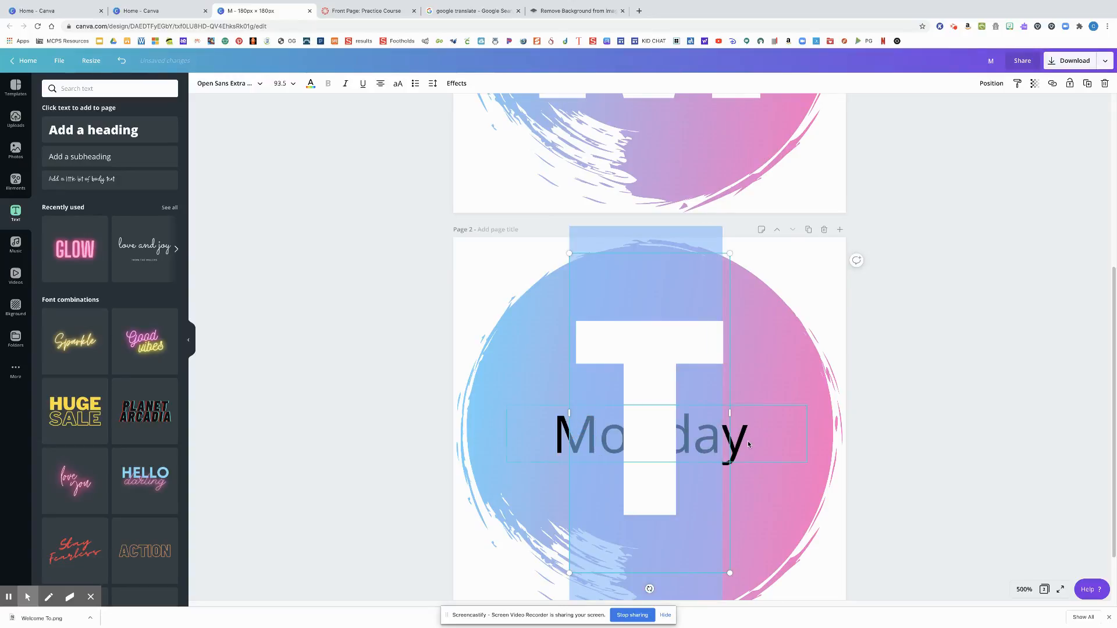
pyautogui.click(749, 440)
pyautogui.doubleClick(750, 439)
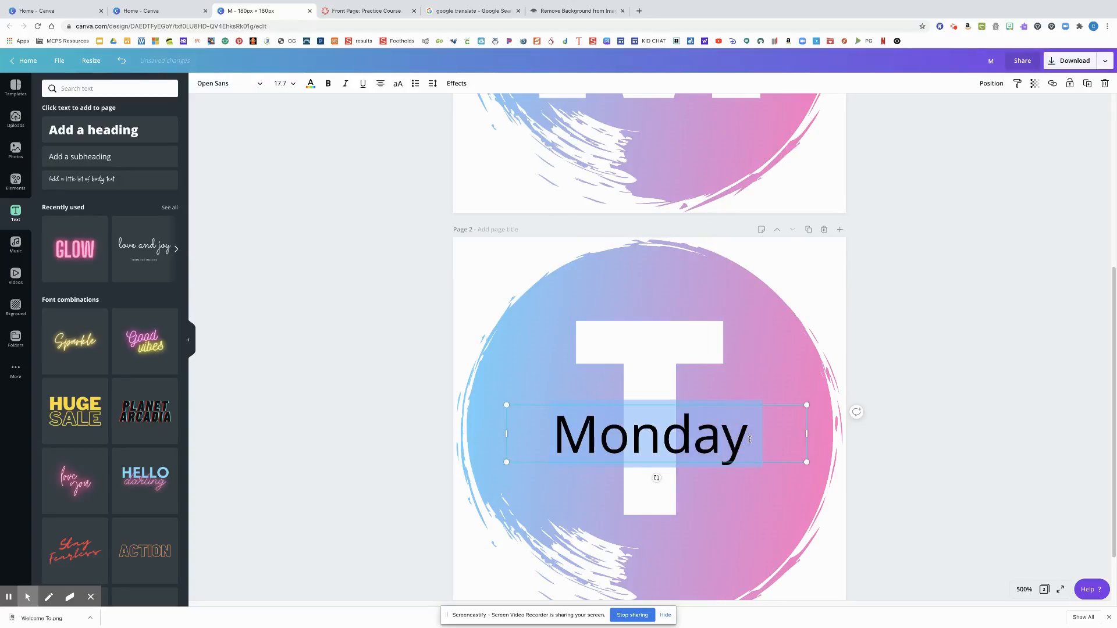
pyautogui.write('Tuesdau')
pyautogui.press('BackSpace')
pyautogui.write('y')
pyautogui.click(896, 474)
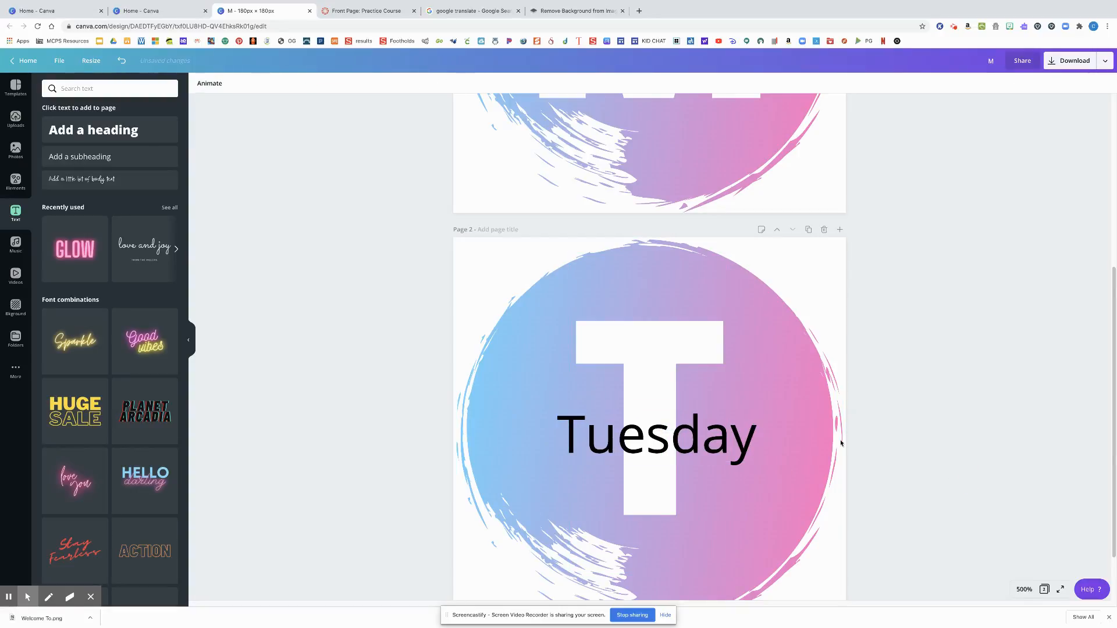
# Recolor the page 2 circle's gradient, changing its light blue to purple and its pink to light turquoise
pyautogui.scroll(-2, 720, 406)
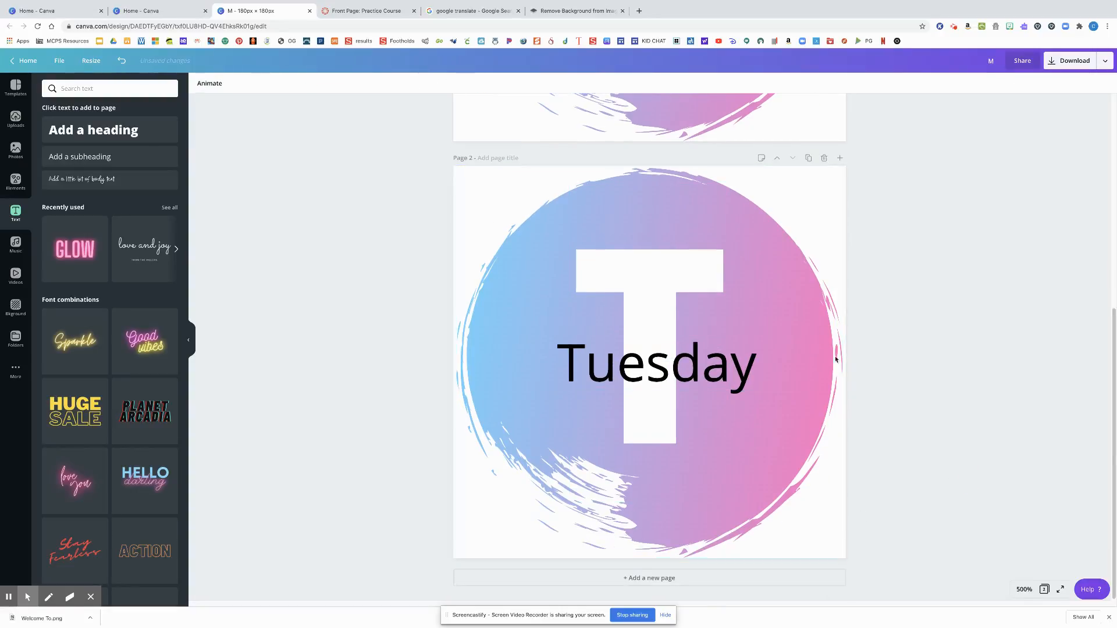
pyautogui.click(794, 295)
pyautogui.click(214, 85)
pyautogui.click(119, 236)
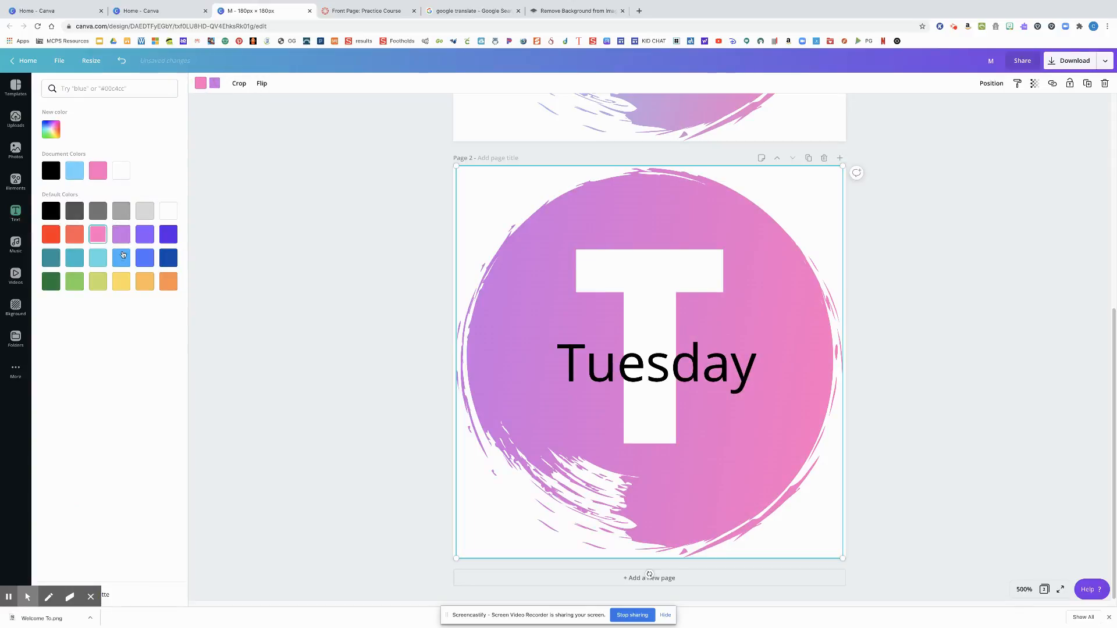
pyautogui.click(98, 258)
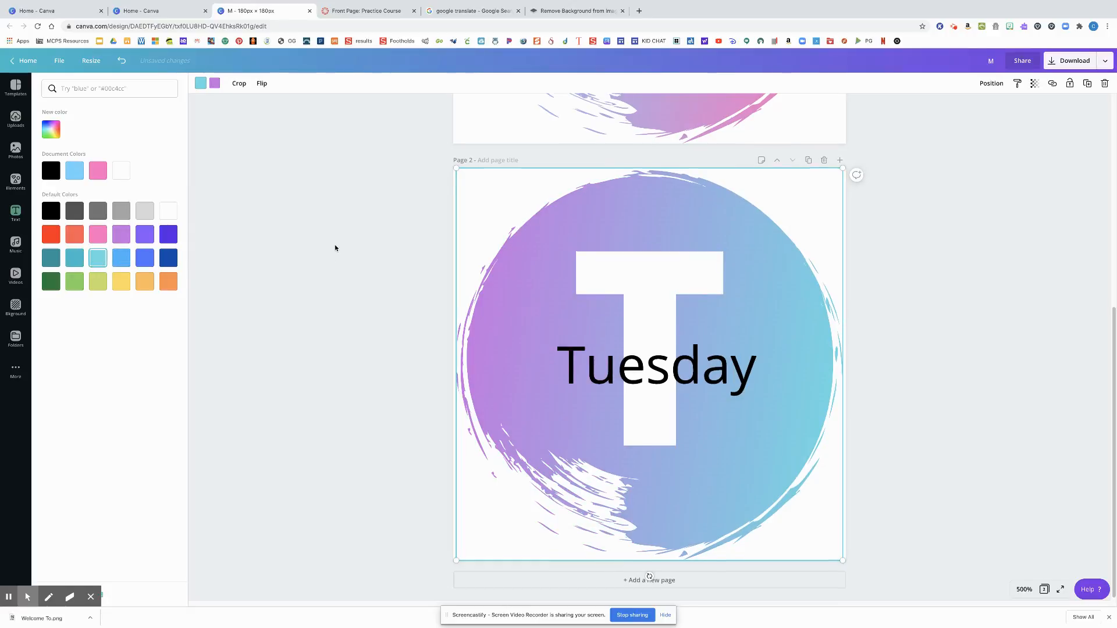
pyautogui.scroll(6, 335, 248)
pyautogui.scroll(-1, 335, 248)
pyautogui.click(335, 248)
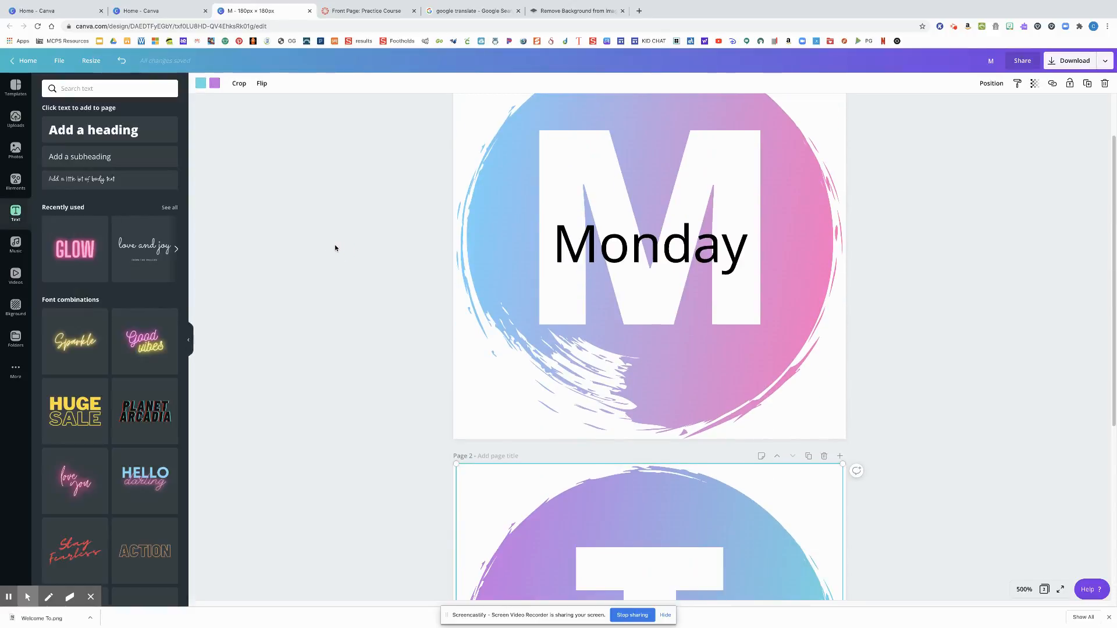
# Add a third page and give it the green-to-blue gradient background from the recently used backgrounds
pyautogui.scroll(-5, 335, 248)
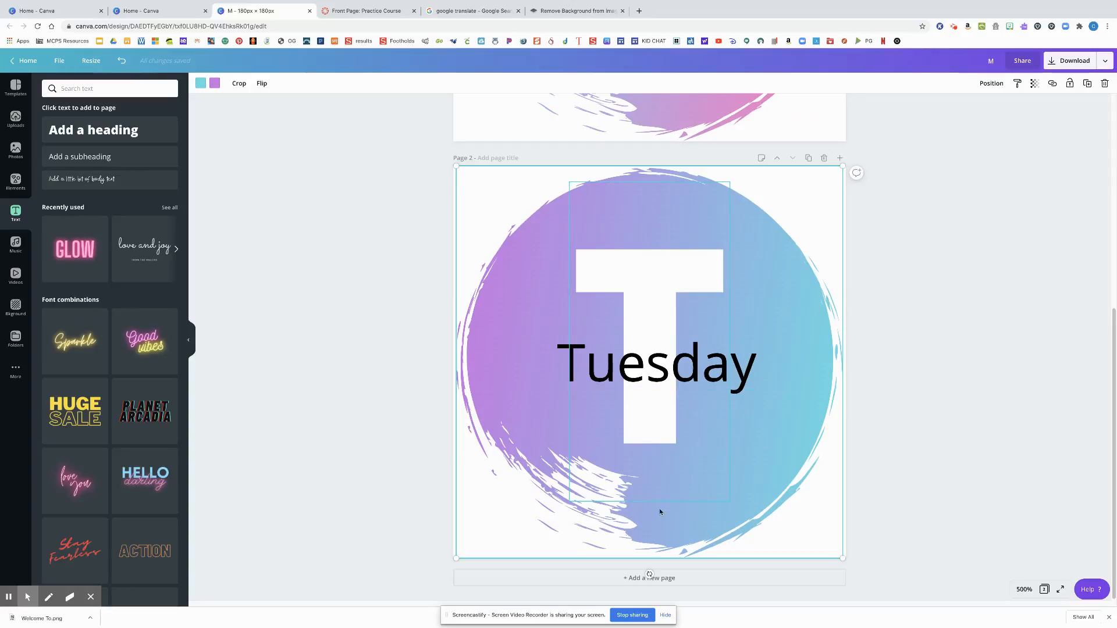
pyautogui.click(673, 582)
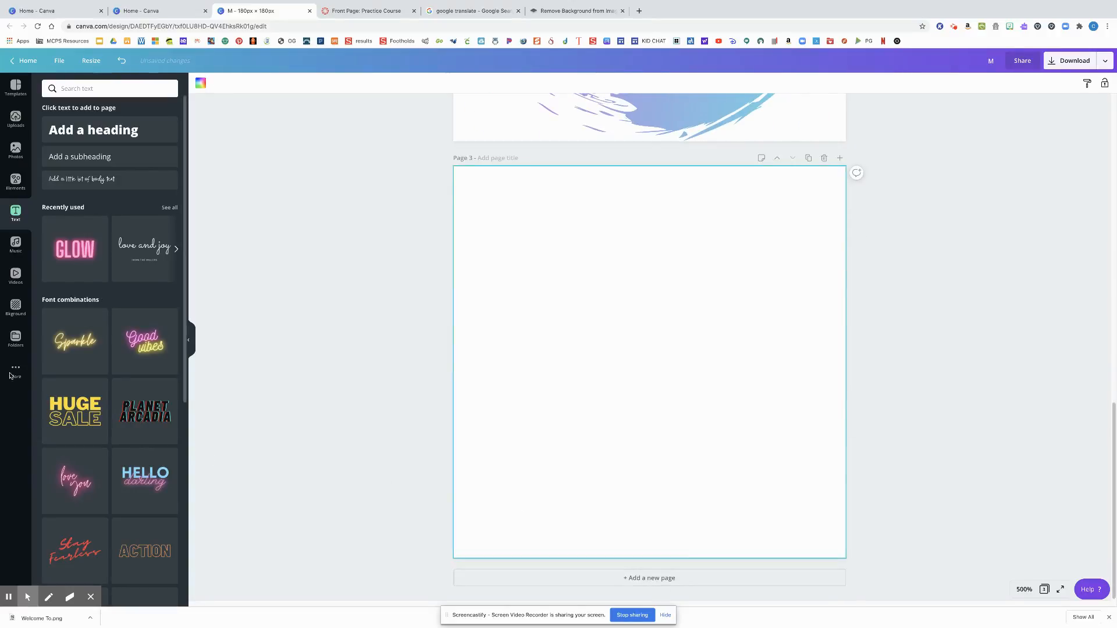
pyautogui.click(17, 305)
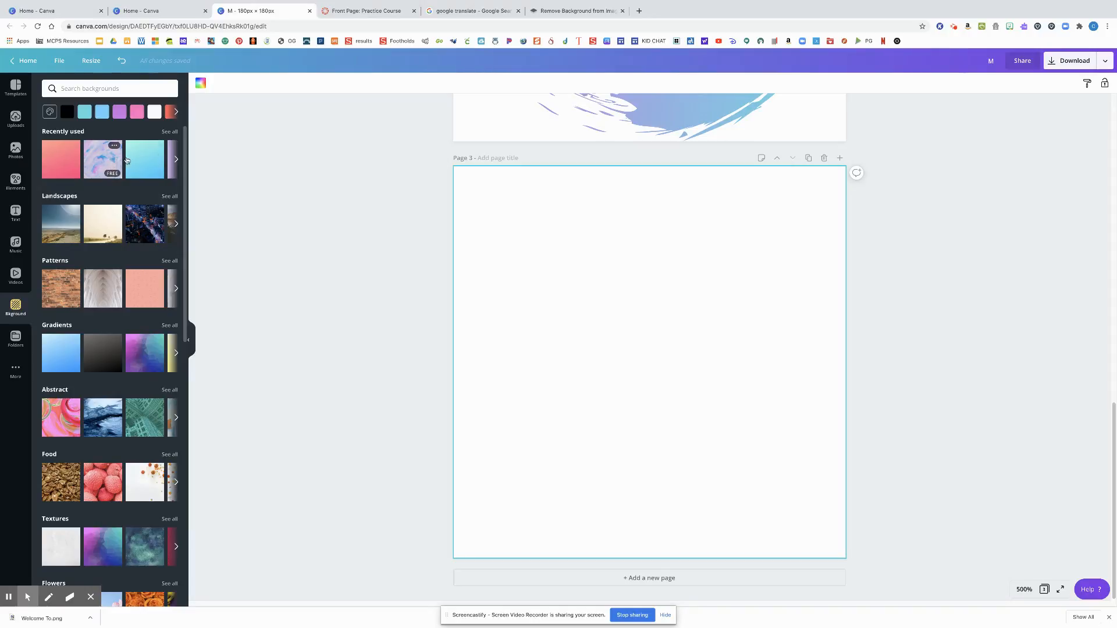
pyautogui.click(150, 163)
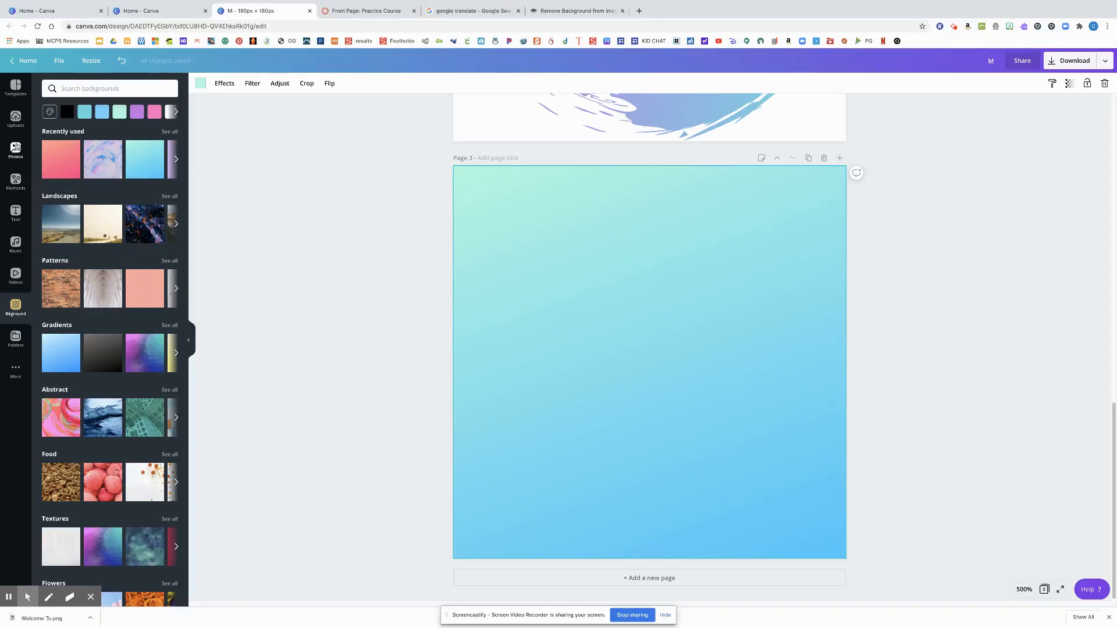
pyautogui.click(16, 181)
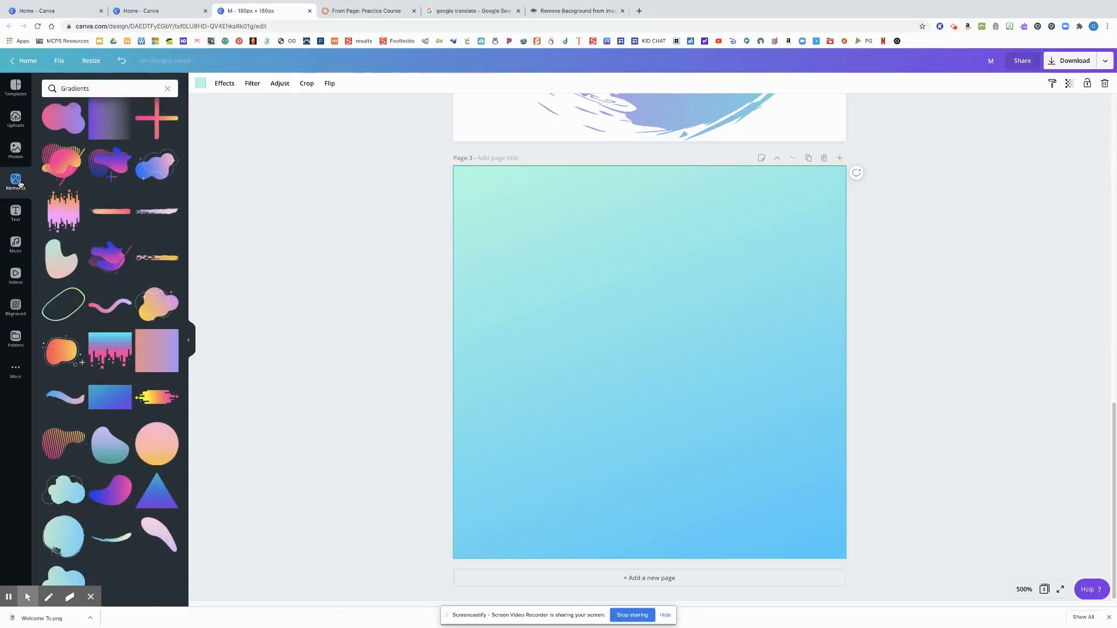
pyautogui.scroll(10, 119, 136)
pyautogui.click(112, 91)
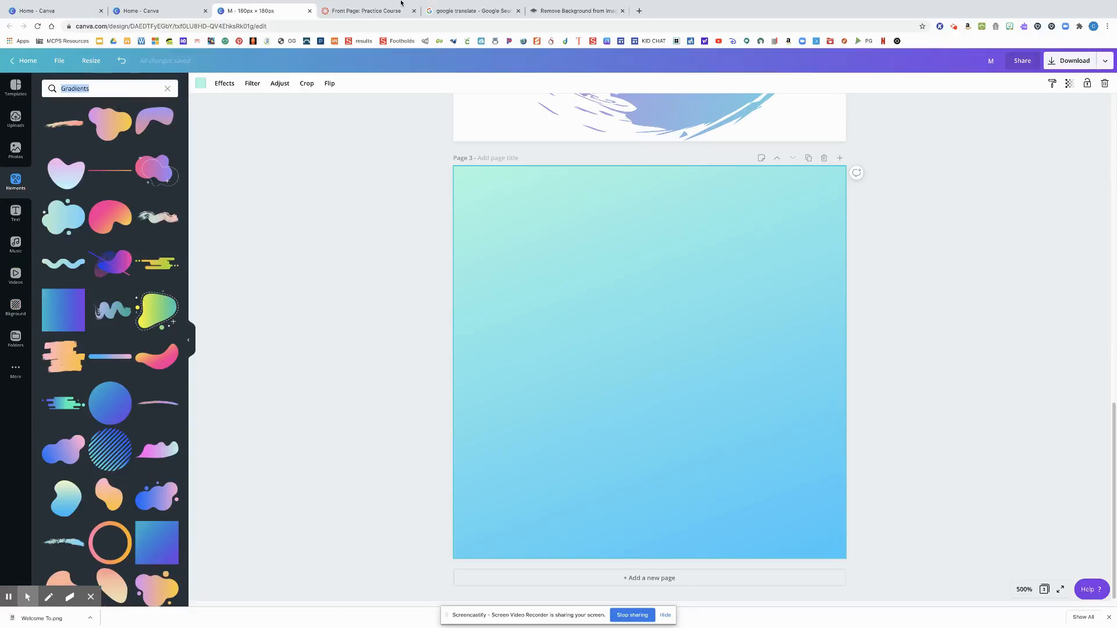
# Switch to the practice course's Front Page in Canvas, examine its button designs, and return to the 180 × 180 px Canva design
pyautogui.click(366, 11)
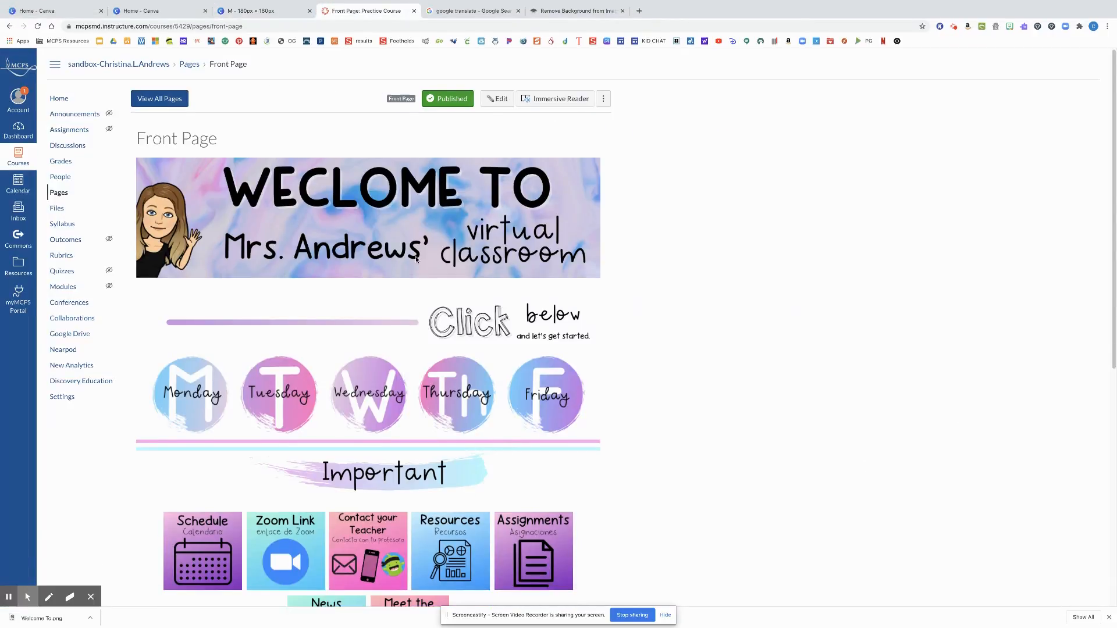
pyautogui.scroll(-2, 417, 259)
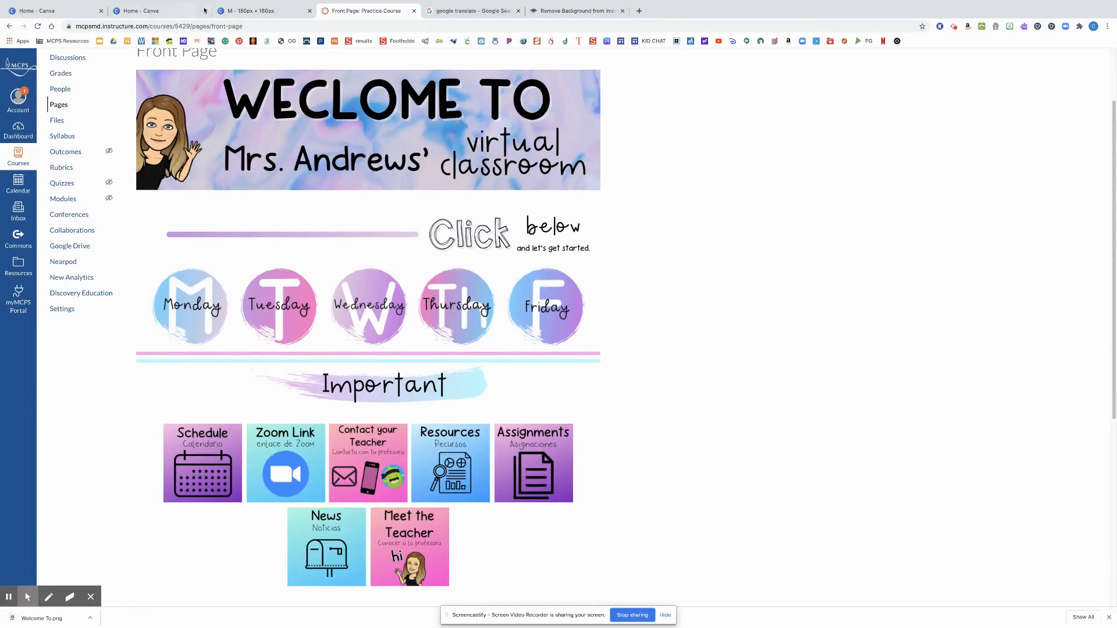
pyautogui.click(168, 11)
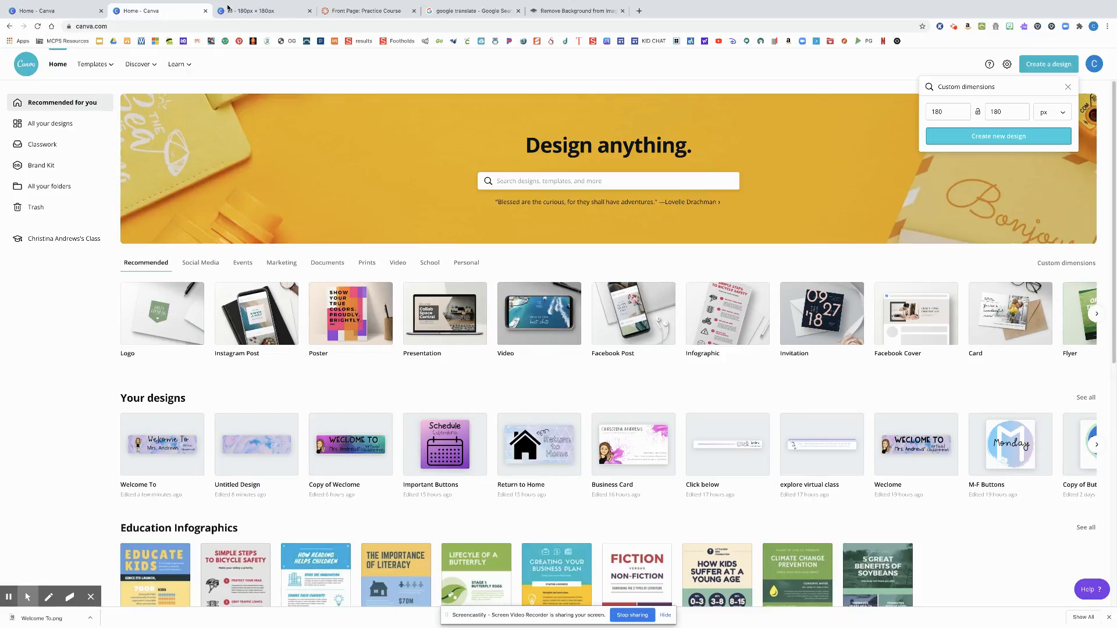
pyautogui.click(259, 11)
pyautogui.scroll(4, 514, 321)
pyautogui.scroll(-3, 515, 326)
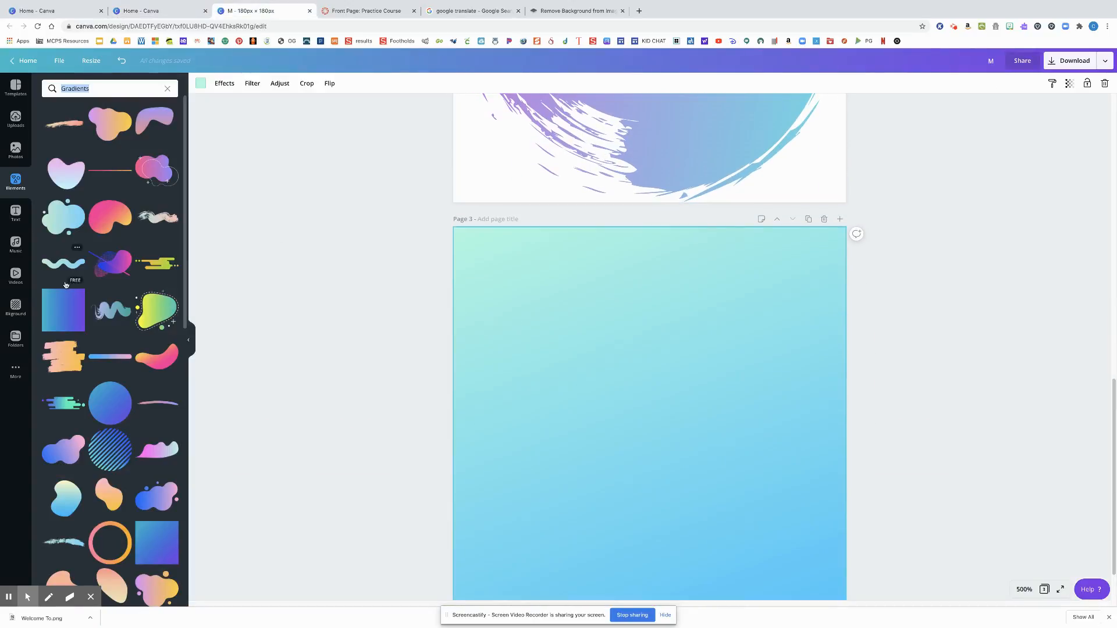
# Add a heading with the text "Zoom Link" to page 3
pyautogui.click(16, 213)
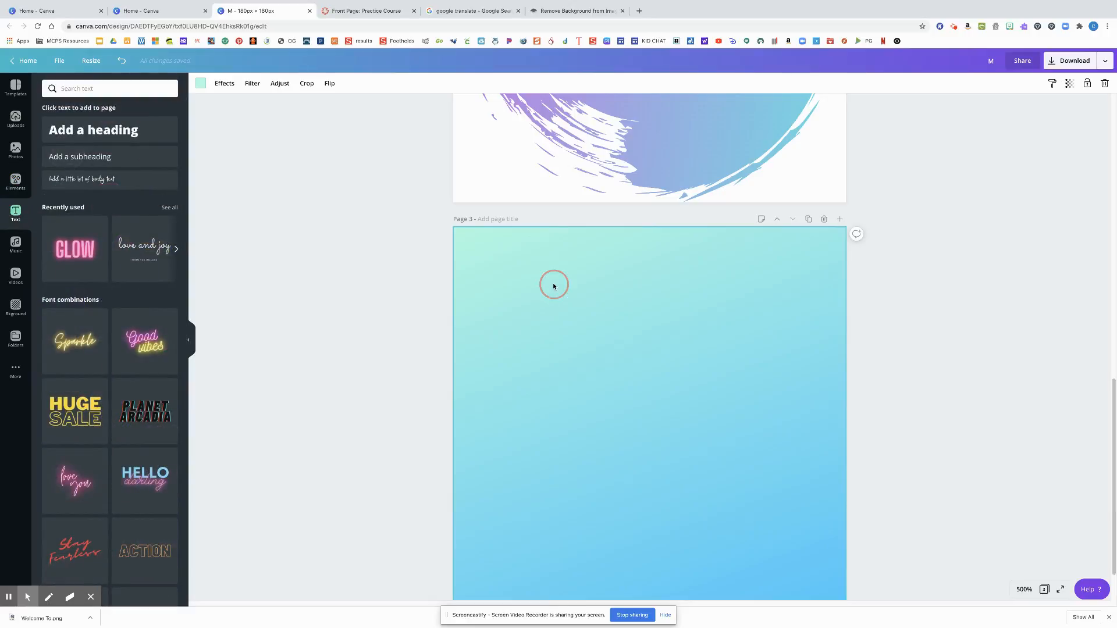
pyautogui.click(133, 131)
pyautogui.write('Zoom Link')
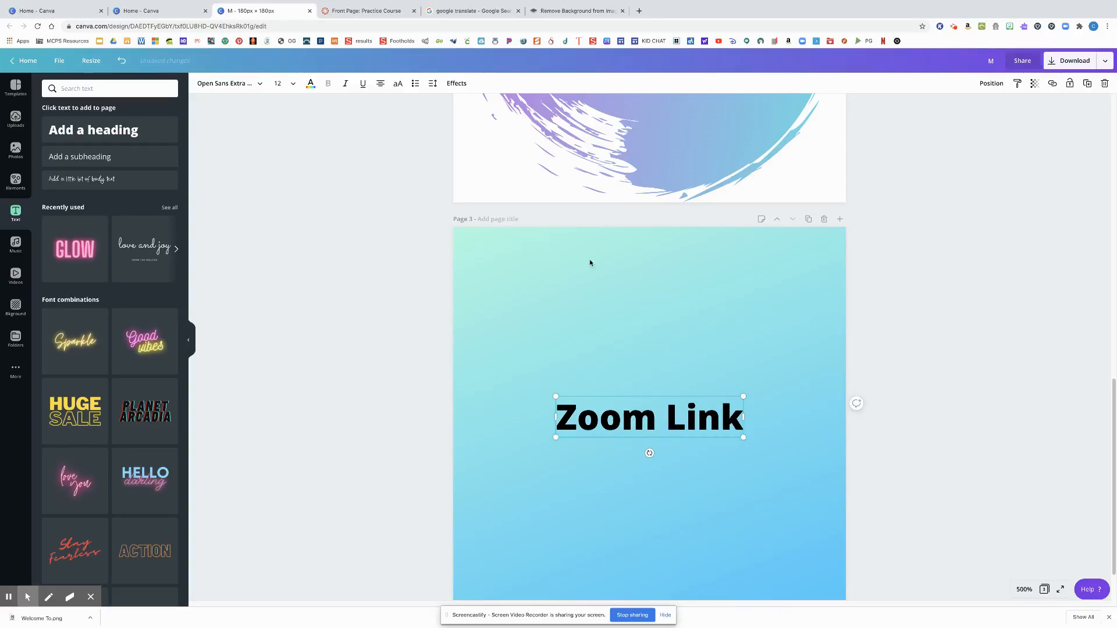
# Enlarge the "Zoom Link" heading and center it near the upper edge of page 3
pyautogui.moveTo(638, 420); pyautogui.dragTo(639, 356)
pyautogui.click(659, 364)
pyautogui.click(630, 437)
pyautogui.moveTo(630, 436); pyautogui.dragTo(576, 274)
pyautogui.moveTo(689, 289); pyautogui.dragTo(769, 286)
pyautogui.click(413, 261)
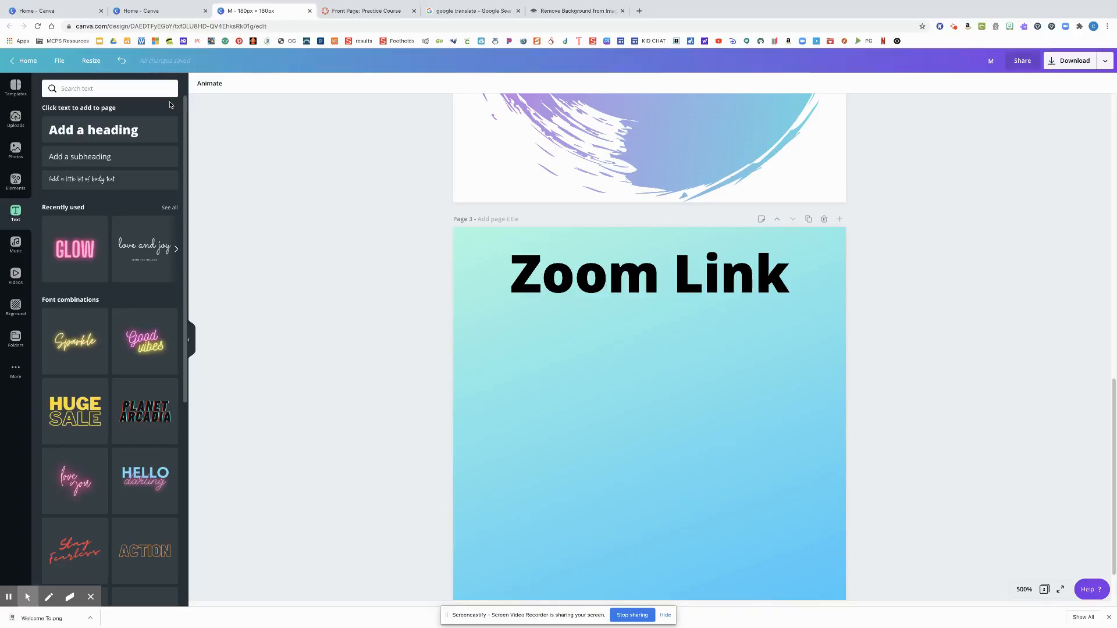
pyautogui.moveTo(573, 5)
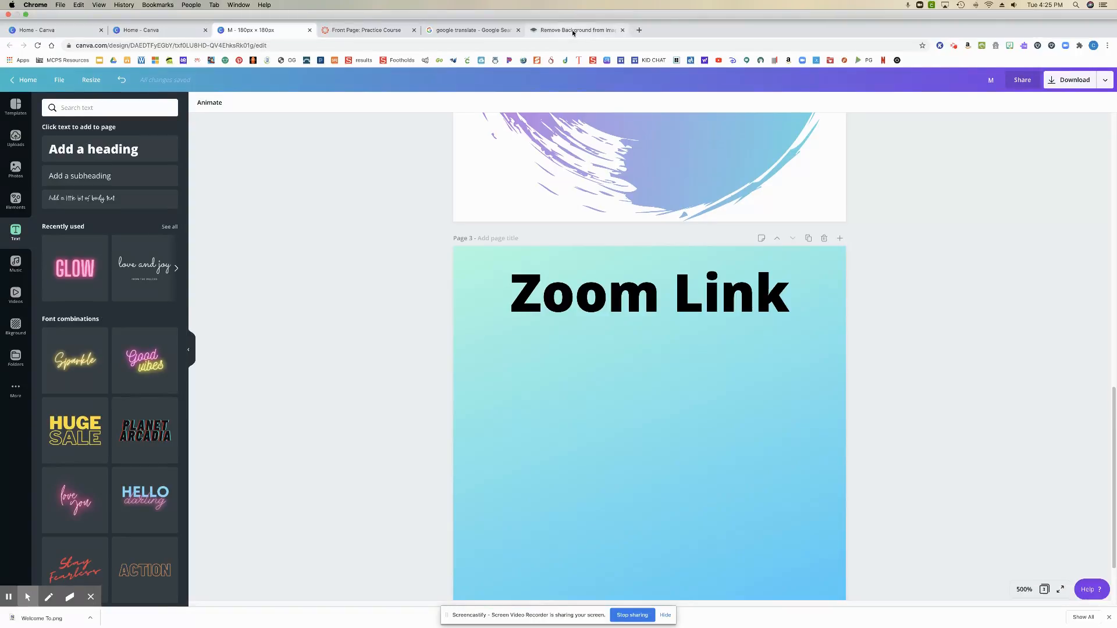
# Look at the remove.bg background removal page and the Google Translate results, and return to the 180 × 180 px Canva design
pyautogui.click(573, 30)
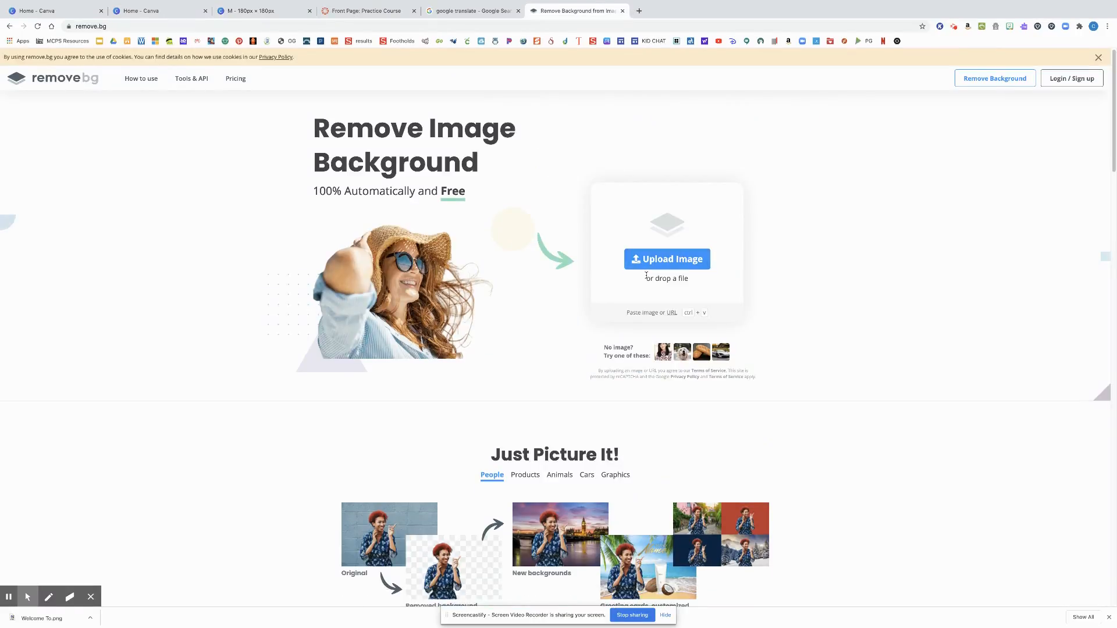
pyautogui.click(479, 13)
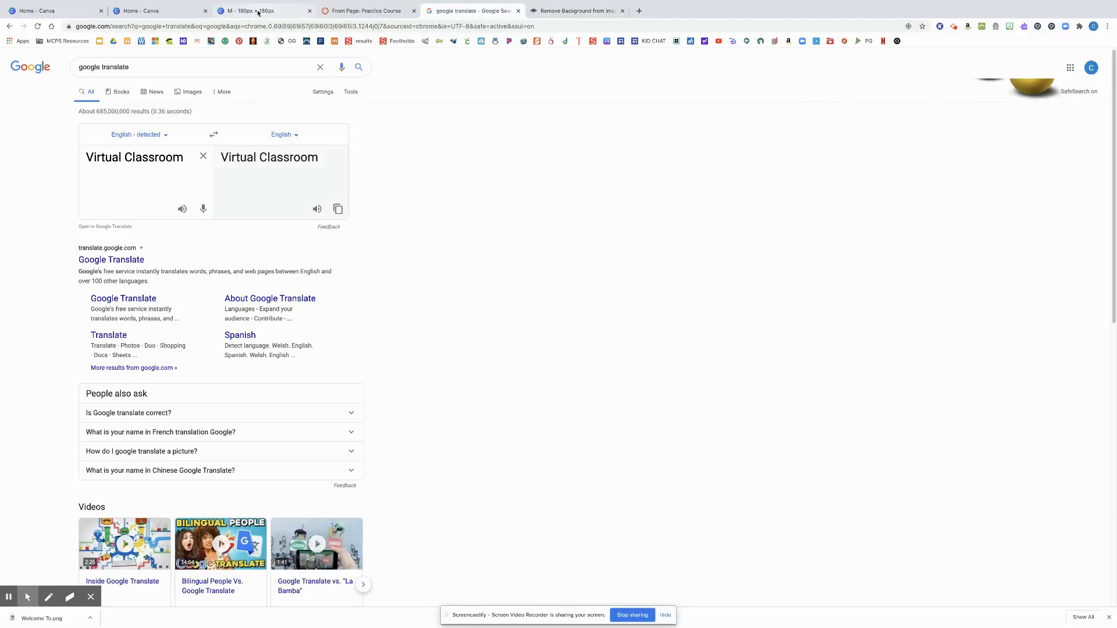
pyautogui.click(258, 13)
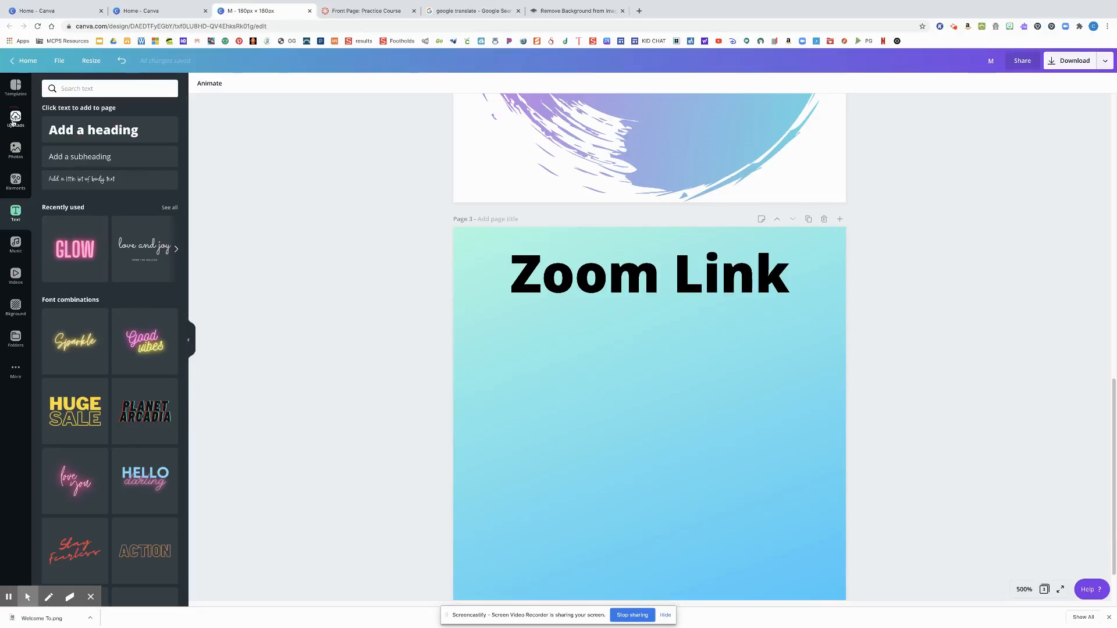
# Try out the uploaded round Zoom camera logo, enlarged and centered below the "Zoom Link" heading, and remove it again
pyautogui.click(13, 121)
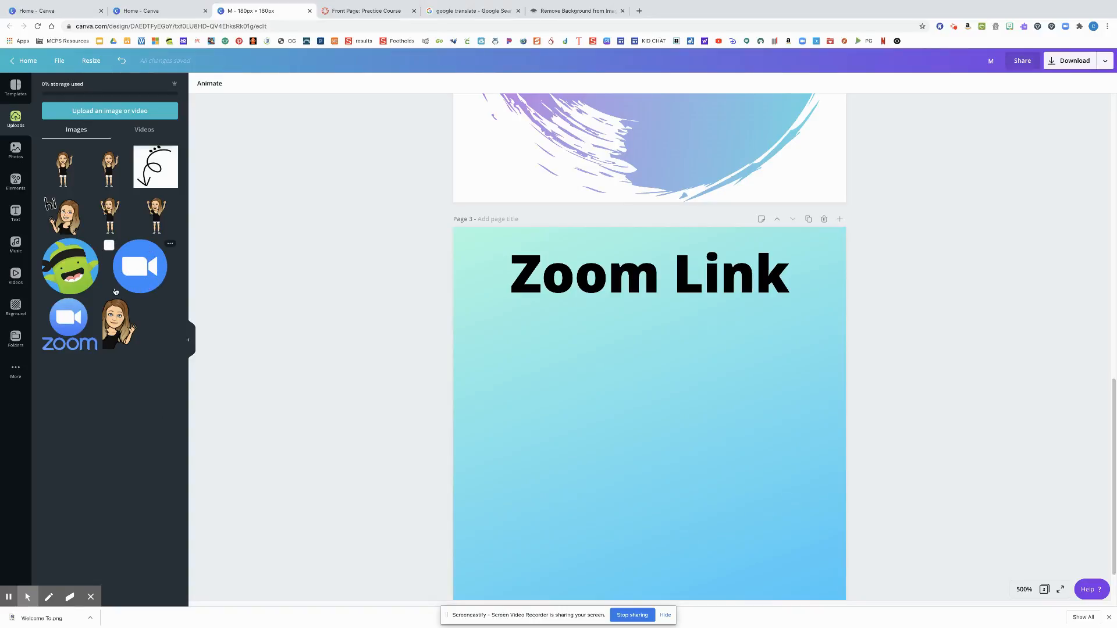
pyautogui.moveTo(132, 268); pyautogui.dragTo(407, 325)
pyautogui.moveTo(171, 272); pyautogui.dragTo(556, 334)
pyautogui.moveTo(568, 344); pyautogui.dragTo(569, 344)
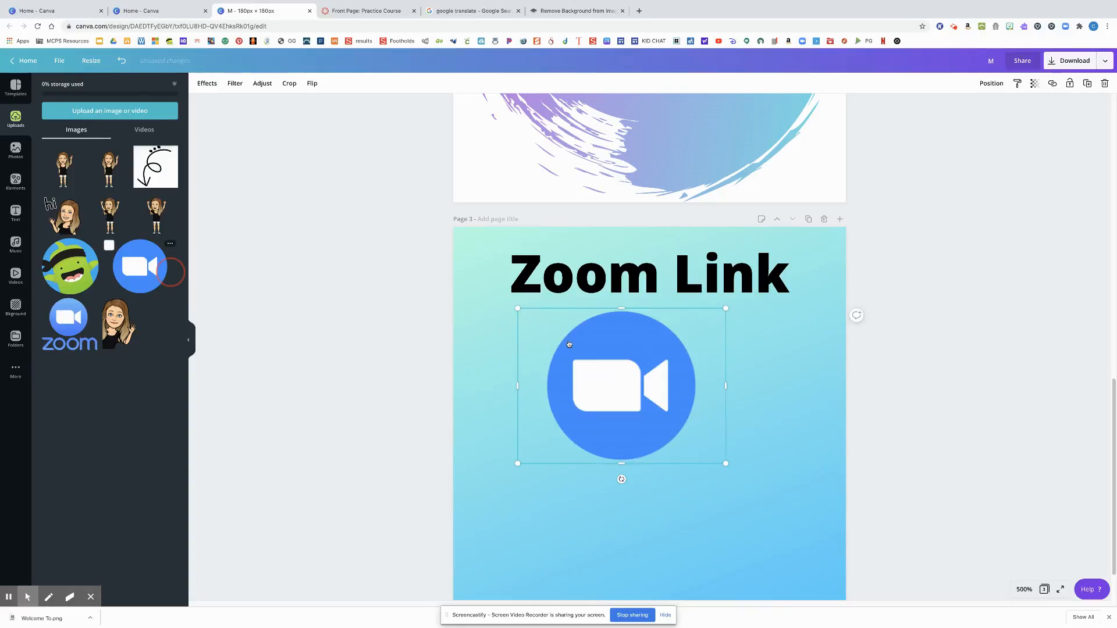
pyautogui.moveTo(726, 464); pyautogui.dragTo(822, 536)
pyautogui.moveTo(685, 469); pyautogui.dragTo(665, 485)
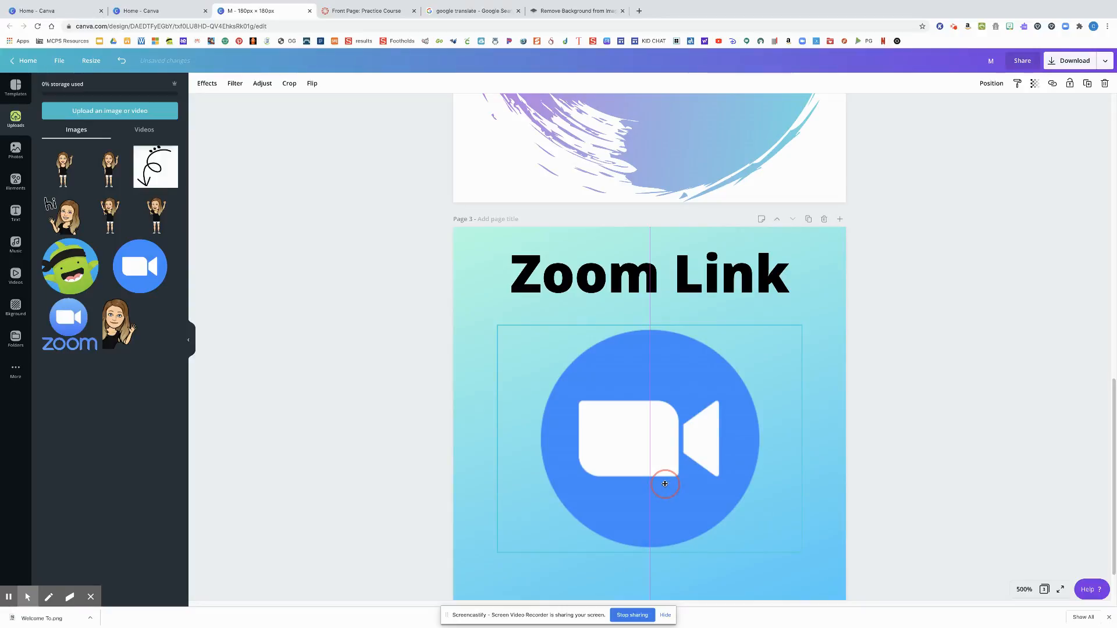
pyautogui.moveTo(666, 484); pyautogui.dragTo(665, 487)
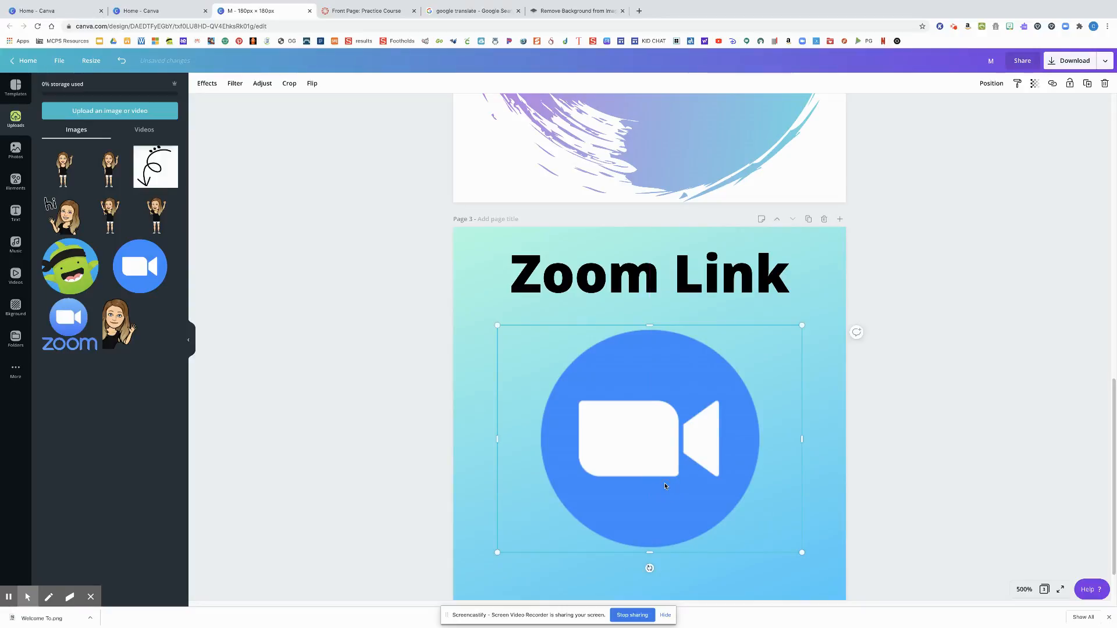
pyautogui.press('Delete')
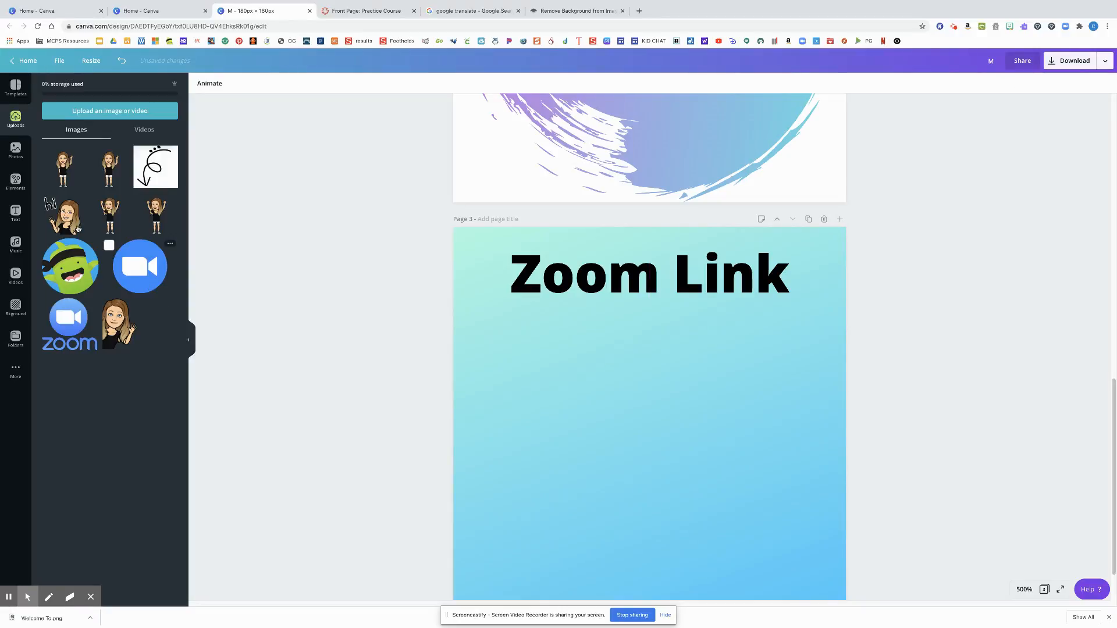
# Replace the gradients search in the design elements with a search for "video icons"
pyautogui.click(16, 181)
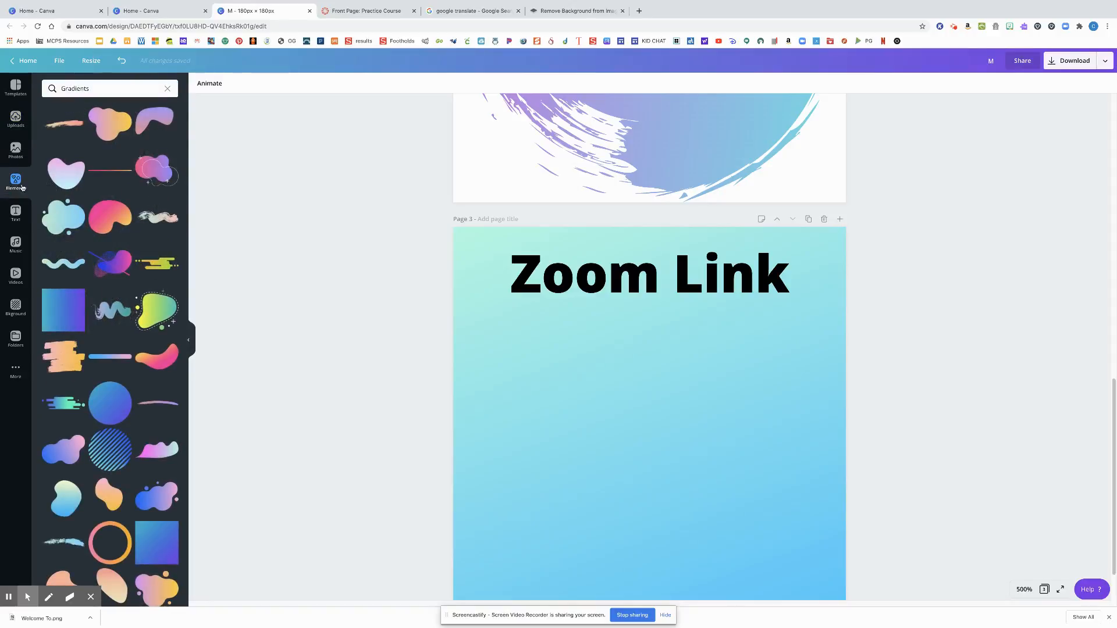
pyautogui.click(96, 87)
pyautogui.click(168, 90)
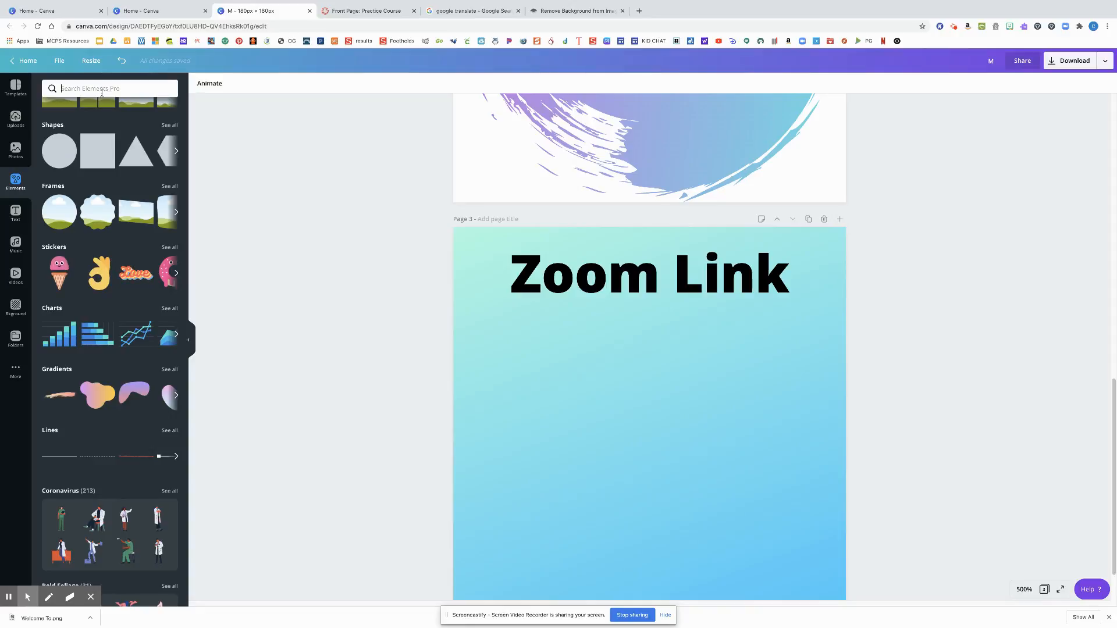
pyautogui.write('icons')
pyautogui.press('Return')
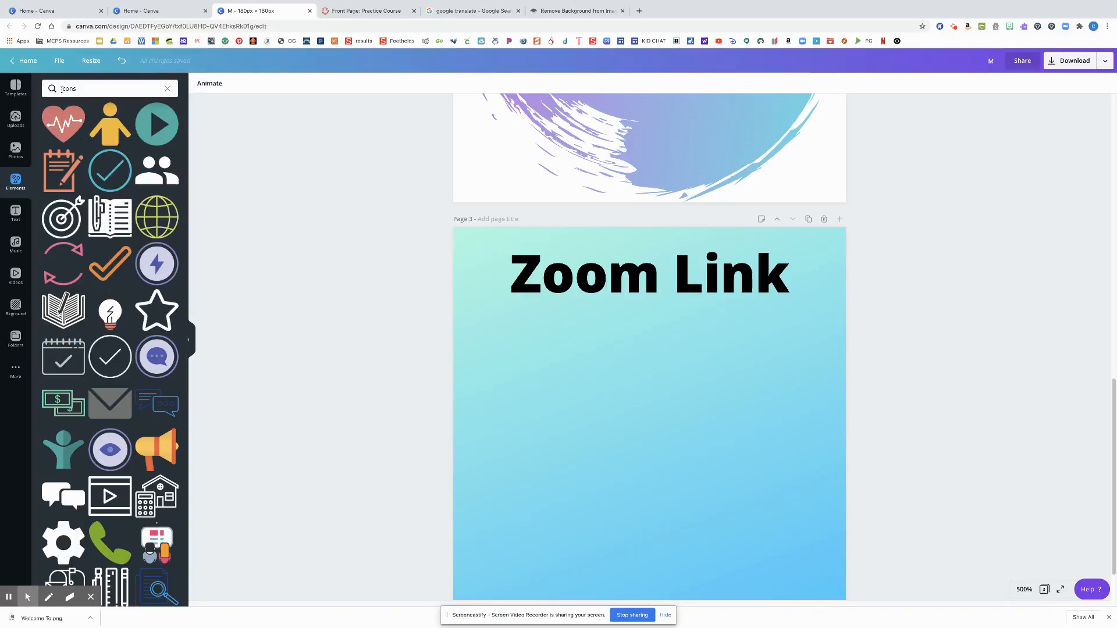
pyautogui.click(61, 89)
pyautogui.write('video')
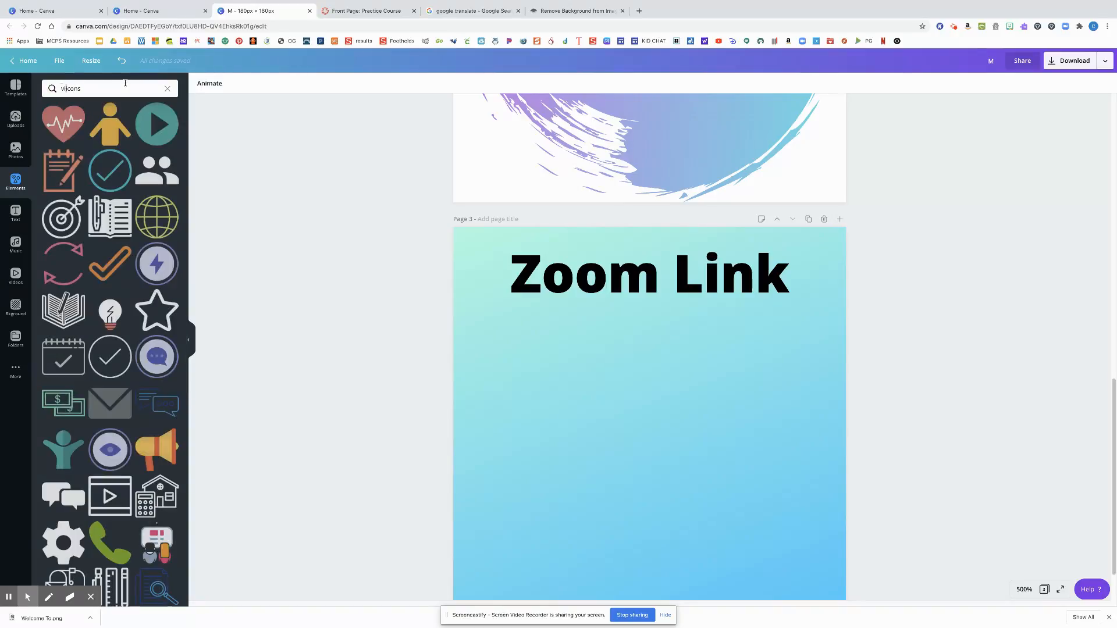
pyautogui.press('Return')
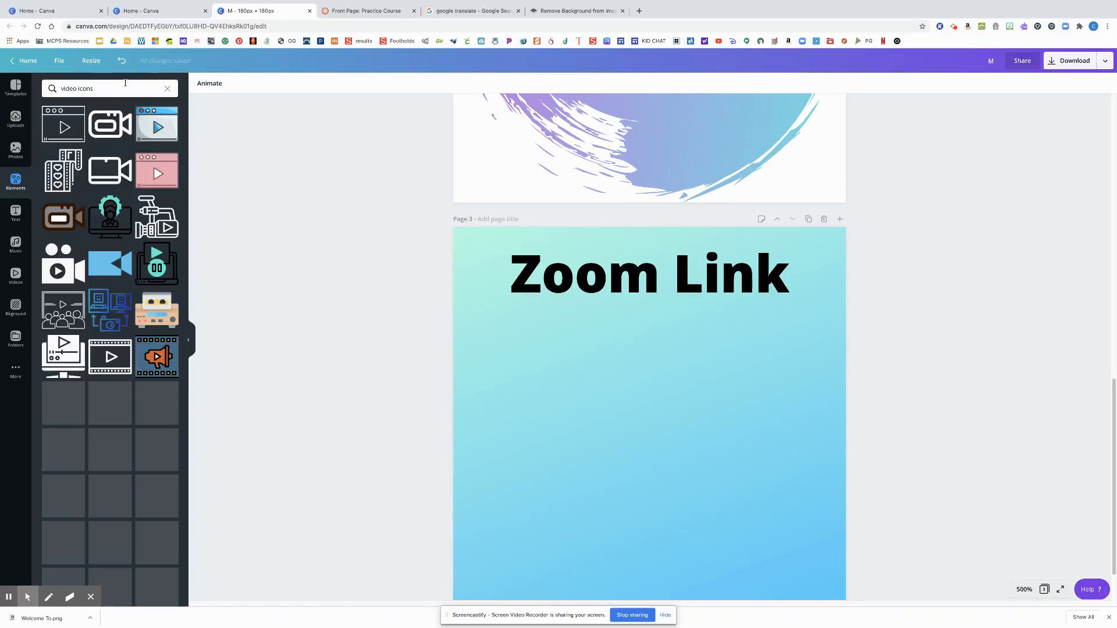
# Place the outlined video camera icon on page 3, enlarge it slightly and center it below the "Zoom Link" heading
pyautogui.moveTo(110, 173); pyautogui.dragTo(550, 323)
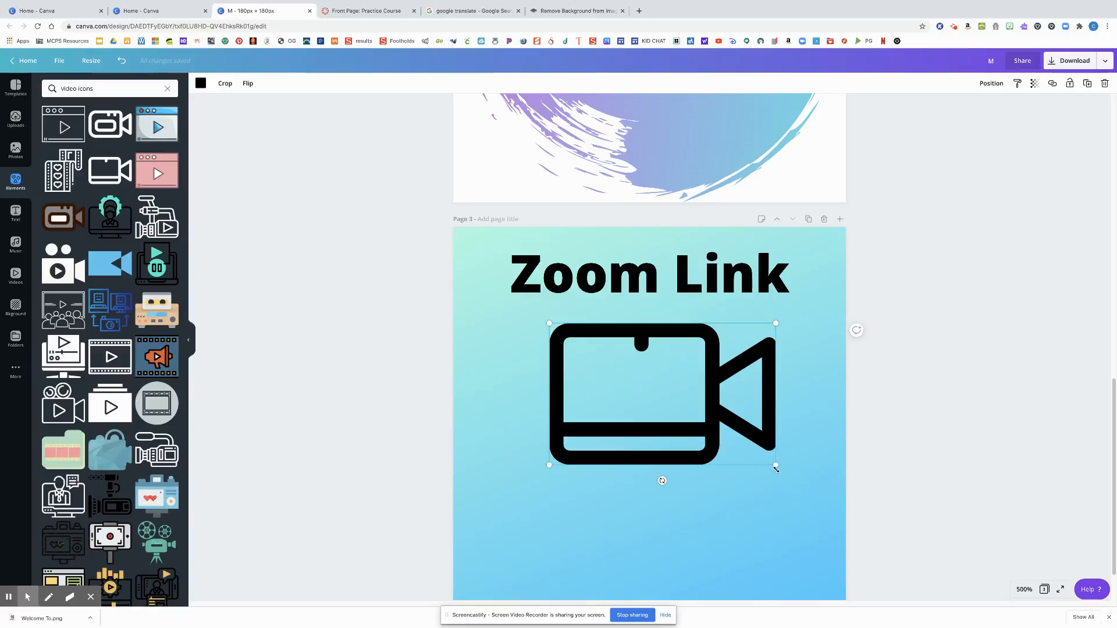
pyautogui.moveTo(777, 465); pyautogui.dragTo(816, 491)
pyautogui.moveTo(740, 461); pyautogui.dragTo(719, 479)
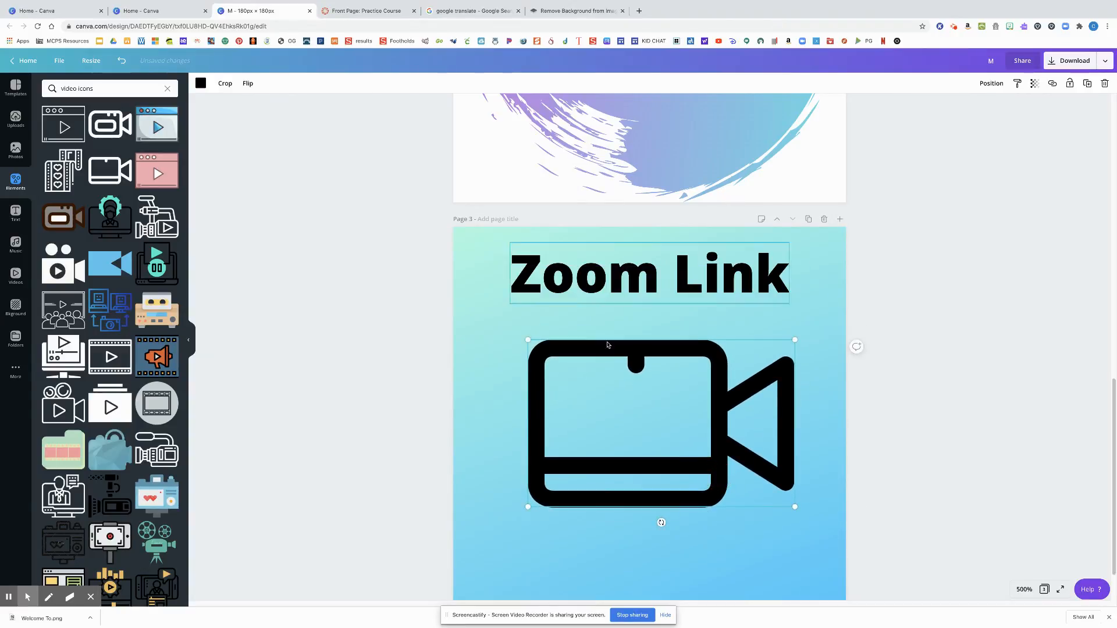
# Add a fourth page and give it the orange-to-pink gradient background from the recently used backgrounds
pyautogui.scroll(-2, 712, 417)
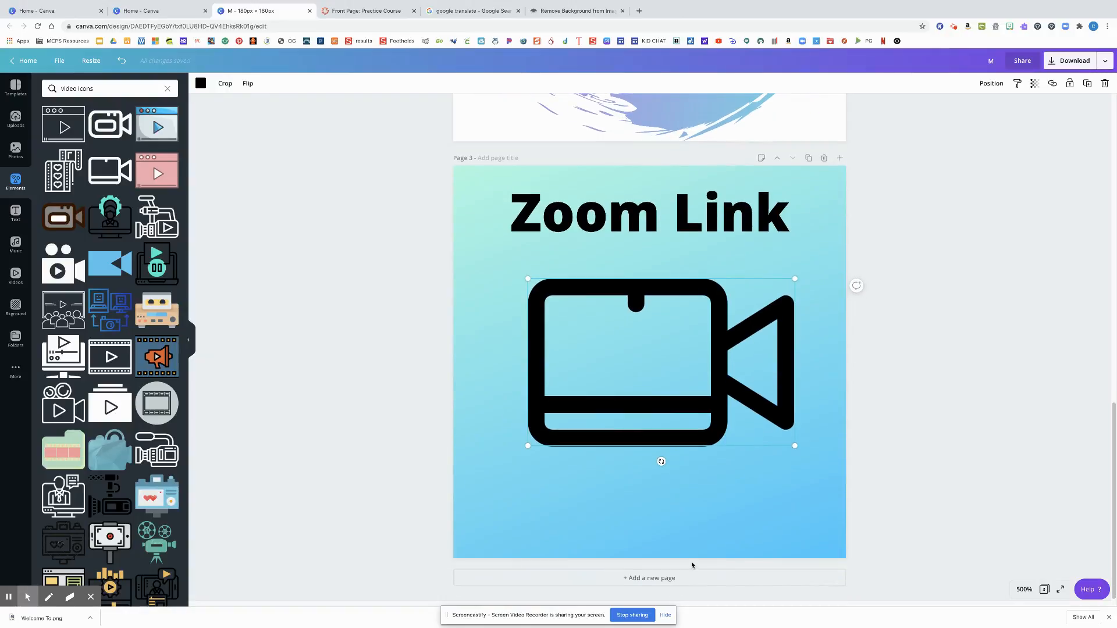
pyautogui.click(691, 582)
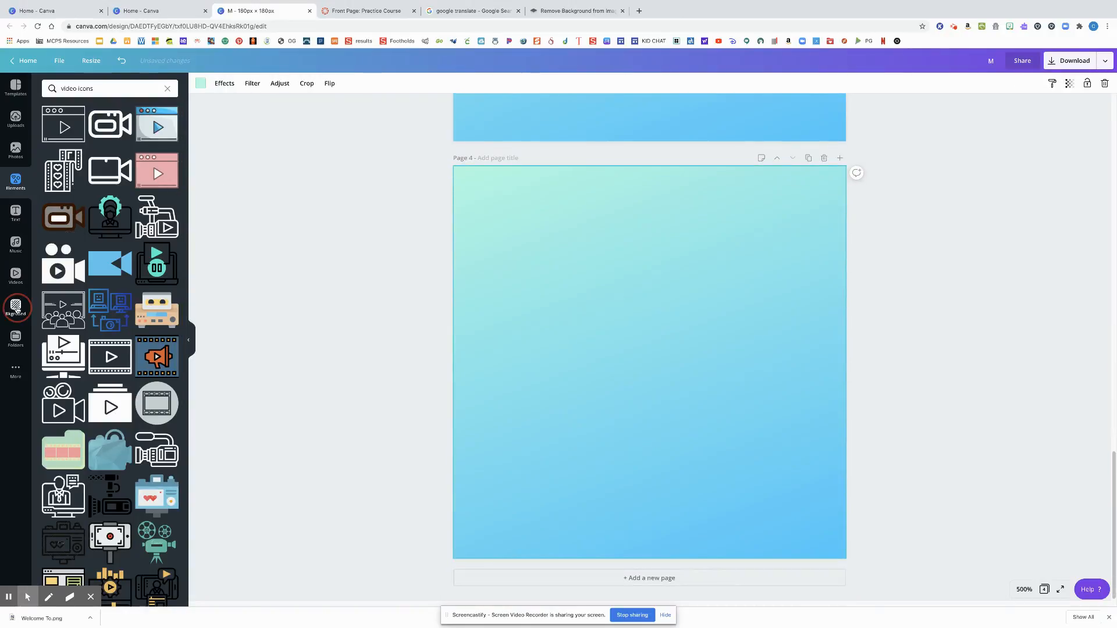
pyautogui.click(16, 307)
pyautogui.click(57, 156)
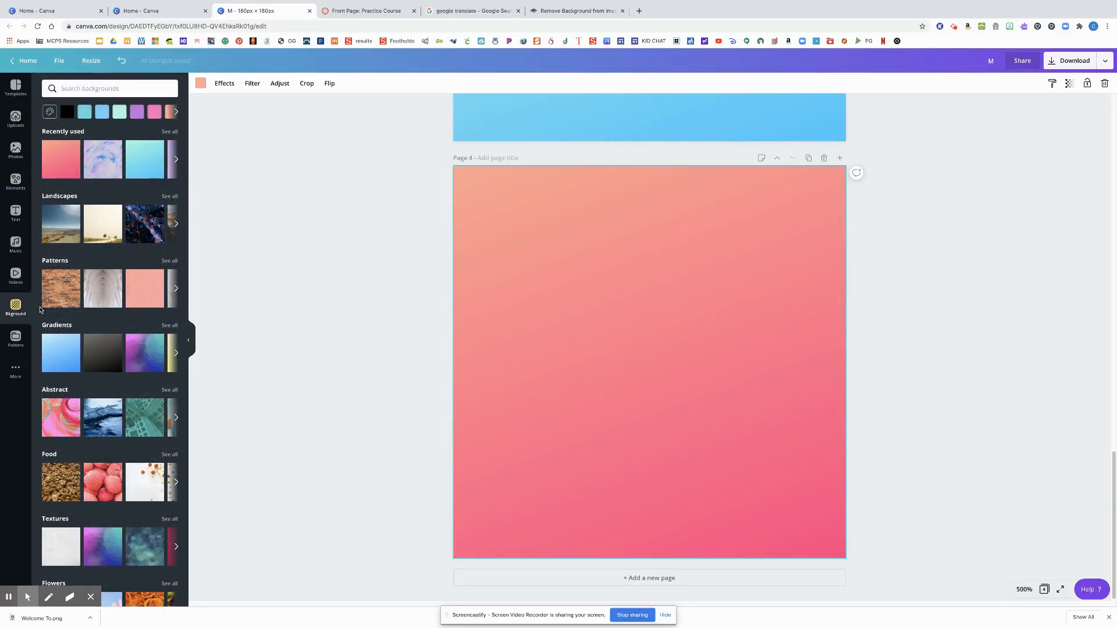
# Copy the "Zoom Link" heading from page 3 onto page 4
pyautogui.scroll(8, 301, 264)
pyautogui.click(602, 281)
pyautogui.scroll(-5, 602, 281)
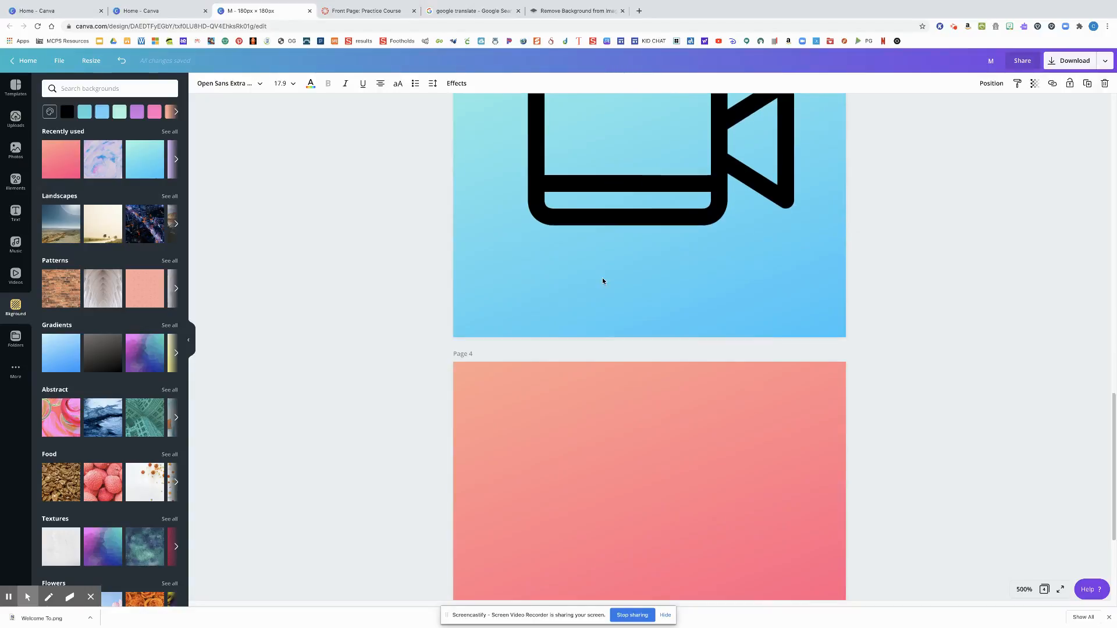
pyautogui.click(595, 410)
pyautogui.hotkey('ctrl', 'v')
# Replace the text of the copied heading on page 4 with "Contact Teacher"
pyautogui.tripleClick(597, 413)
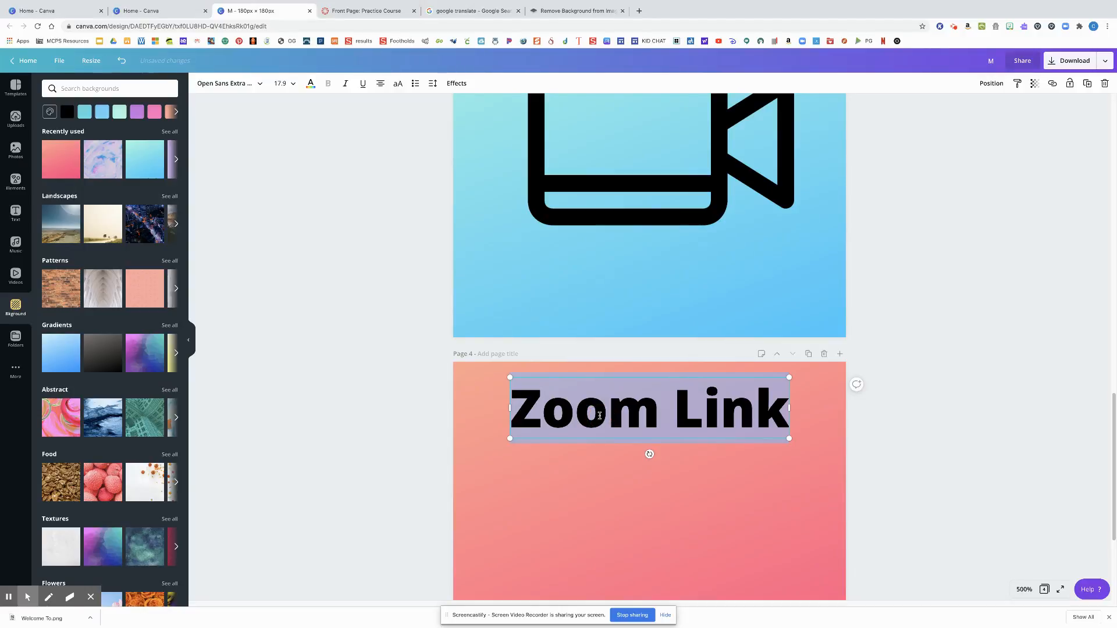
pyautogui.write('COntac')
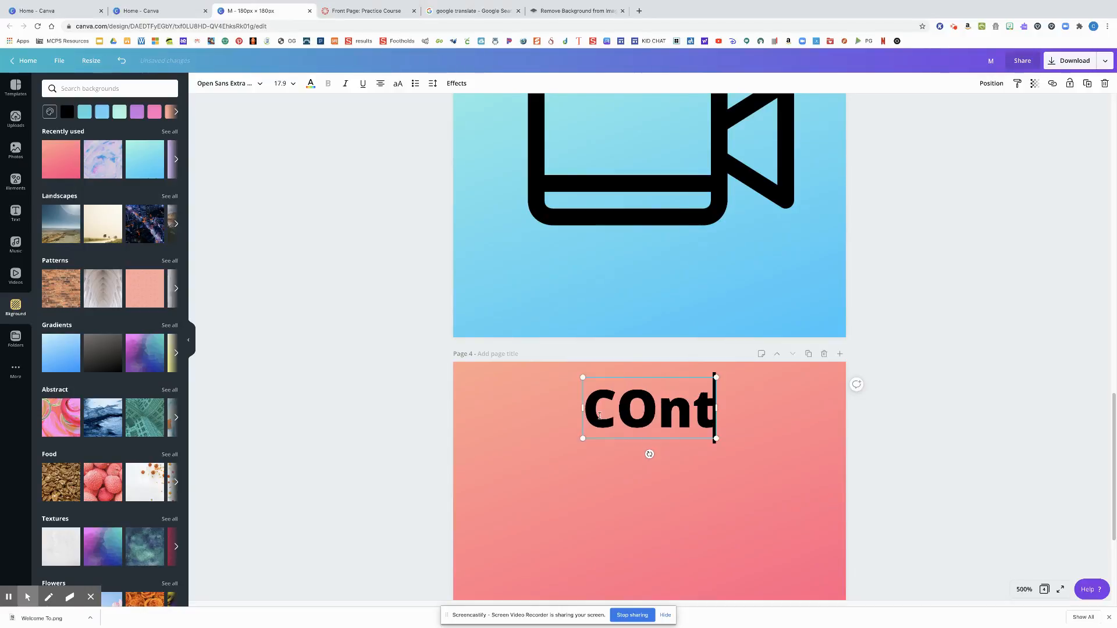
pyautogui.press('BackSpace')
pyautogui.press('BackSpace')
pyautogui.press('BackSpace')
pyautogui.press('BackSpace')
pyautogui.press('BackSpace')
pyautogui.write('onact')
pyautogui.press('BackSpace')
pyautogui.press('BackSpace')
pyautogui.press('BackSpace')
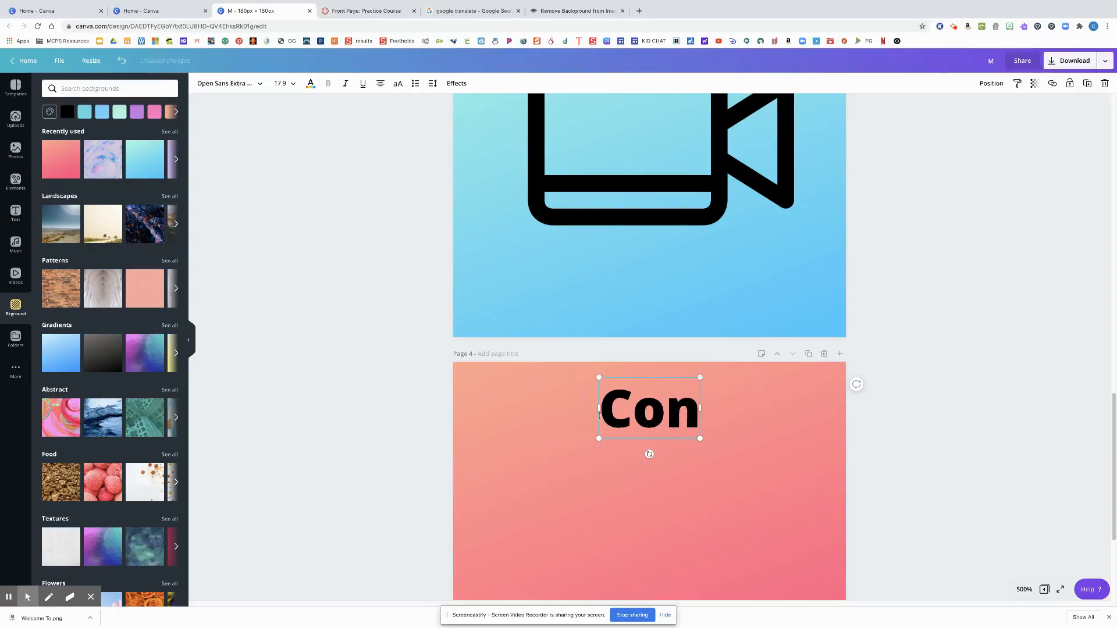
pyautogui.write('tact ')
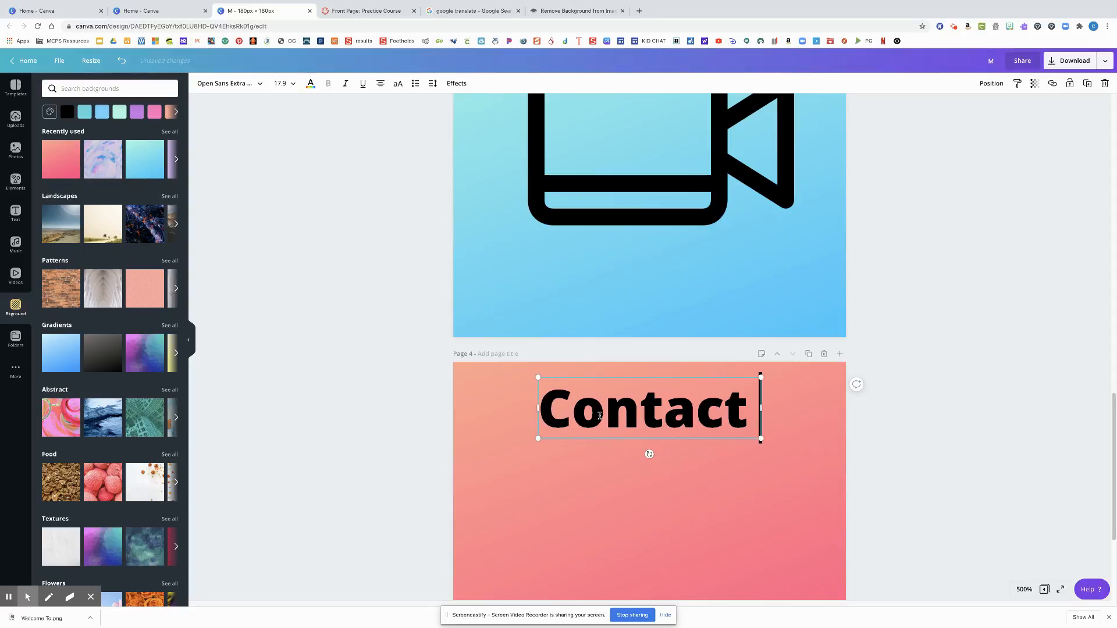
pyautogui.write('Teacher')
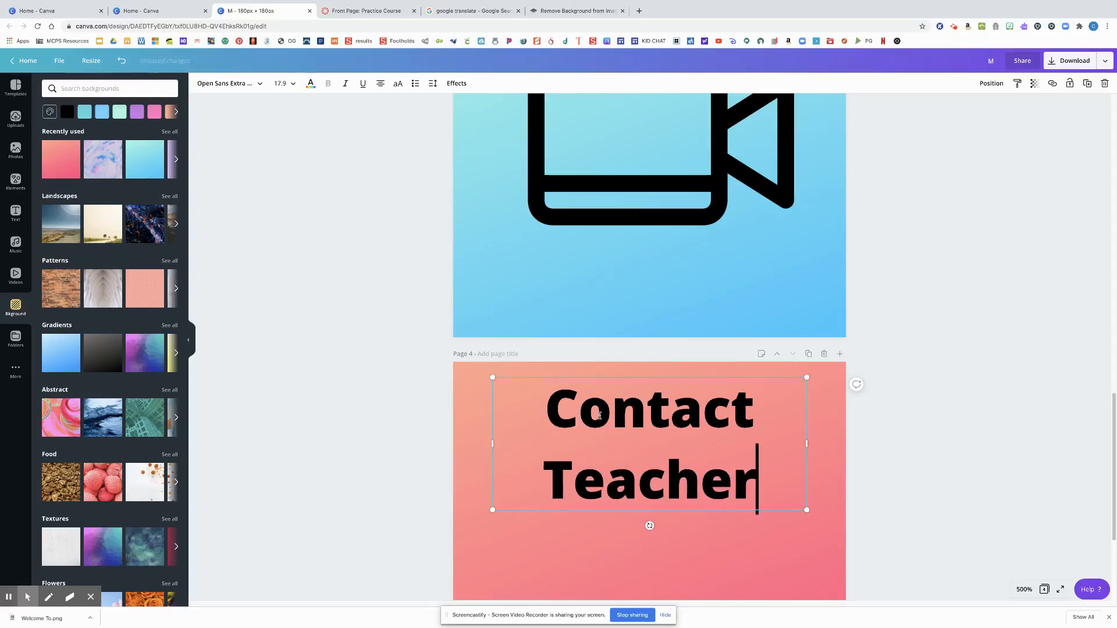
# Search the elements for "email icon" and place the rounded outline envelope, enlarged and centered, below the "Contact Teacher" heading on page 4
pyautogui.scroll(-3, 728, 463)
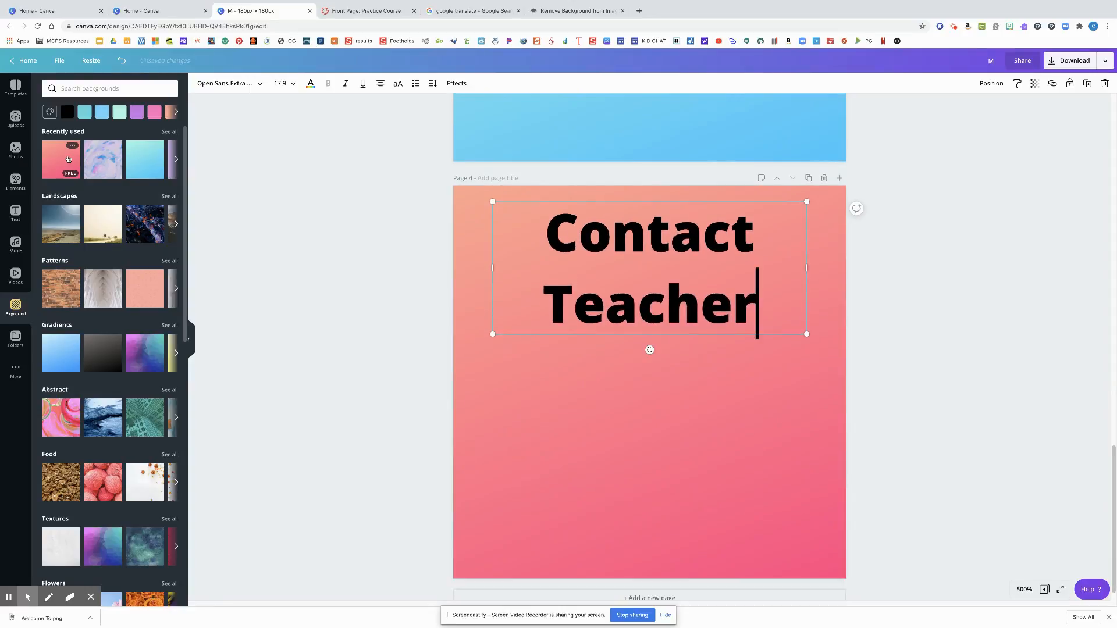
pyautogui.click(15, 181)
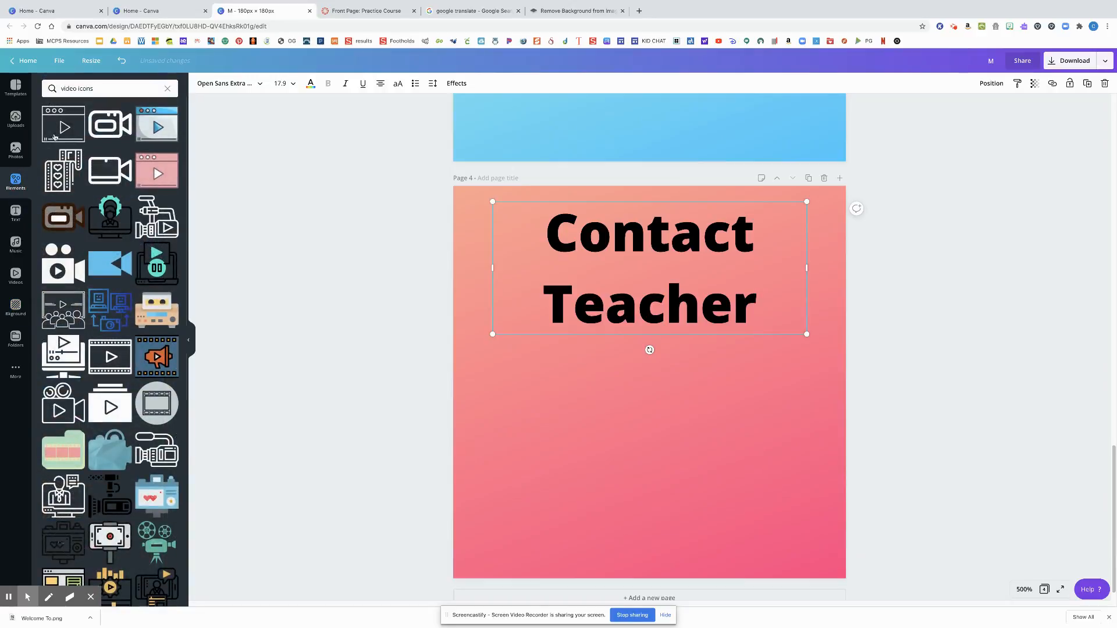
pyautogui.doubleClick(85, 89)
pyautogui.write('e')
pyautogui.press('BackSpace')
pyautogui.press('BackSpace')
pyautogui.press('BackSpace')
pyautogui.press('BackSpace')
pyautogui.press('BackSpace')
pyautogui.press('BackSpace')
pyautogui.press('BackSpace')
pyautogui.write('email')
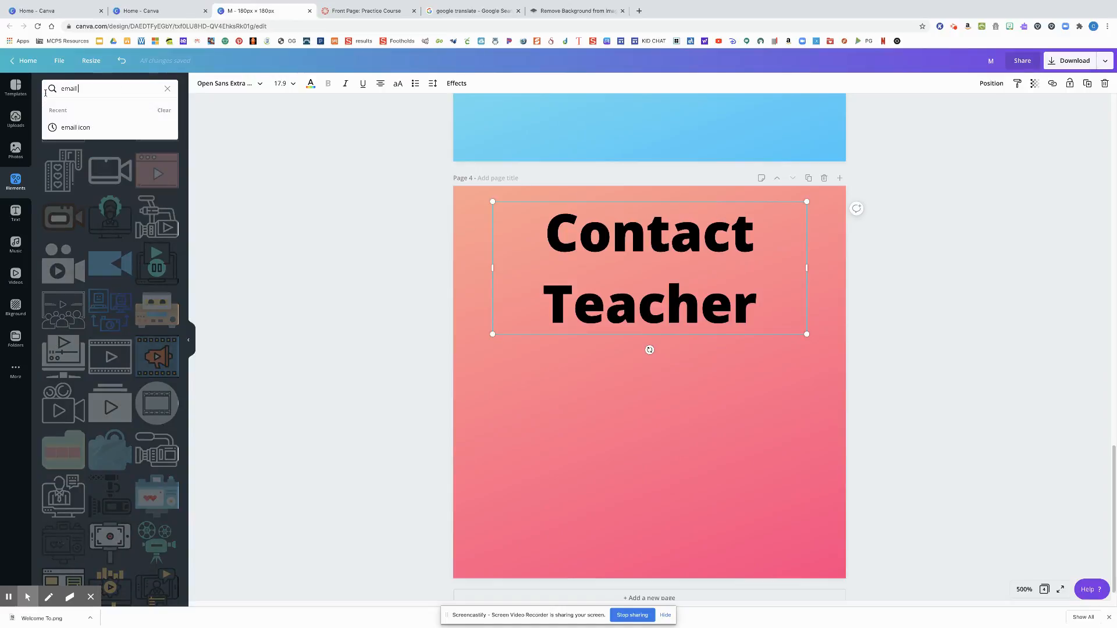
pyautogui.press('Return')
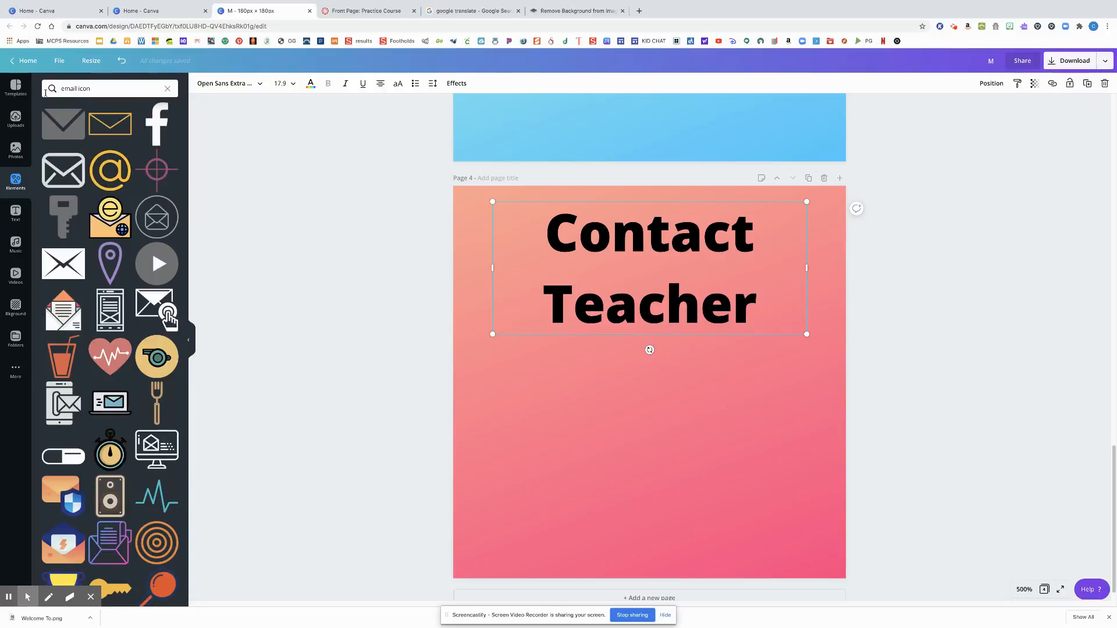
pyautogui.moveTo(63, 169); pyautogui.dragTo(526, 352)
pyautogui.moveTo(706, 487); pyautogui.dragTo(724, 502)
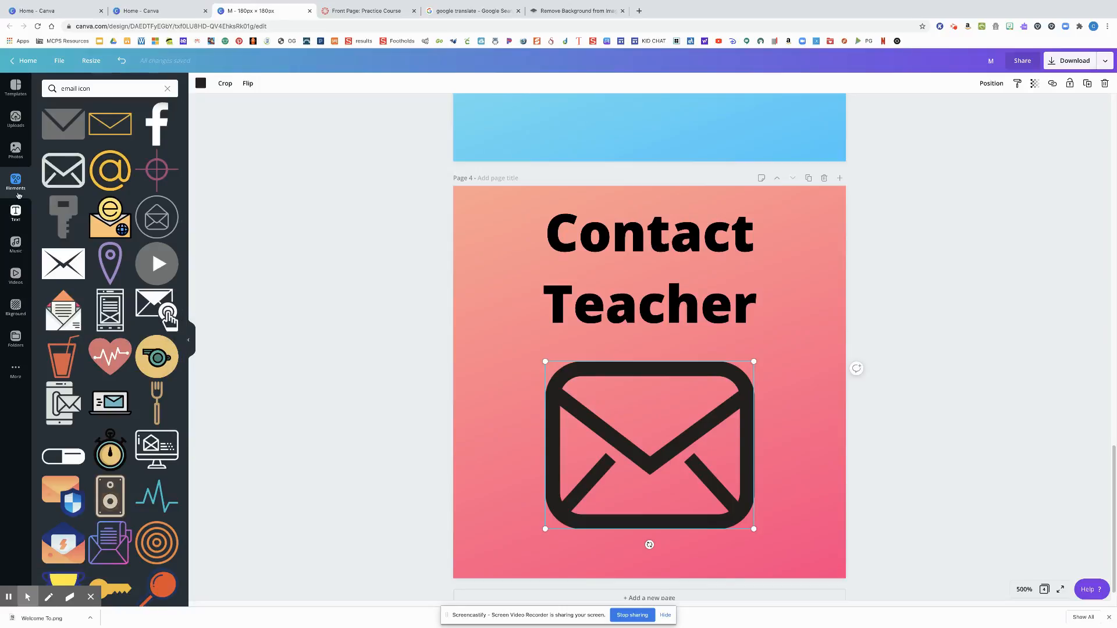
# Add a fifth page and set its background color to white
pyautogui.click(630, 598)
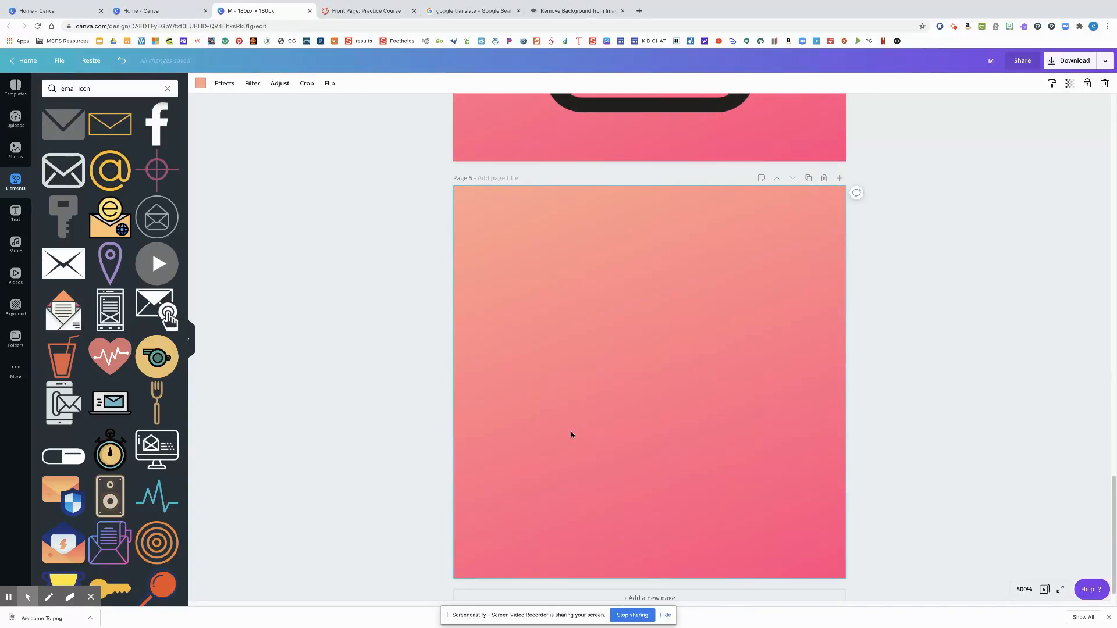
pyautogui.click(16, 306)
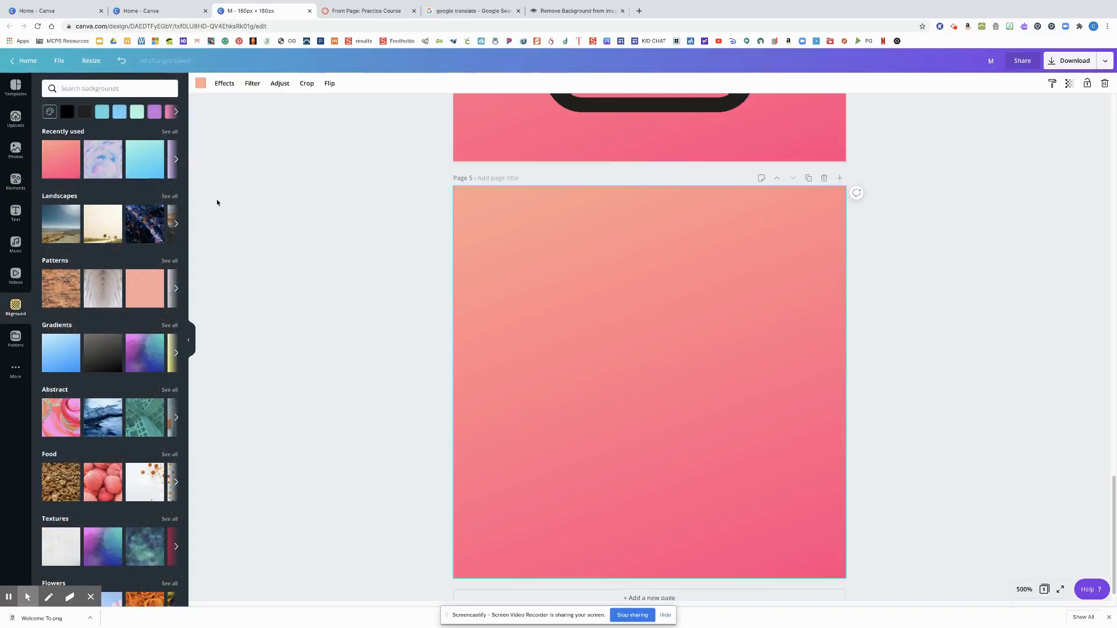
pyautogui.click(177, 112)
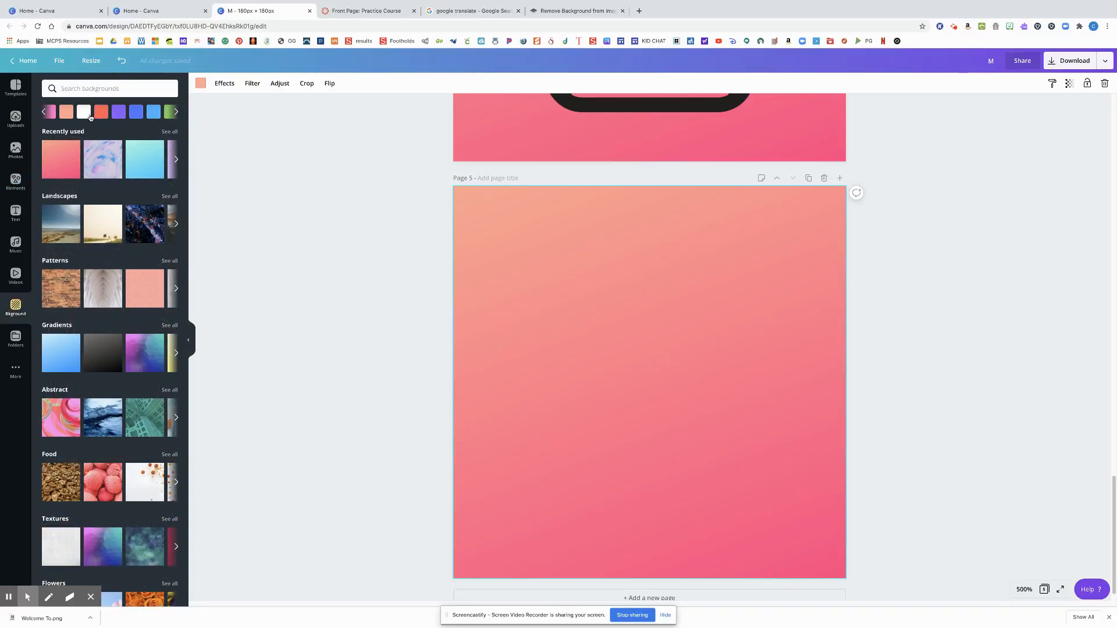
pyautogui.click(85, 112)
# Add the pink-to-orange brush stroke shape from the gradient elements to page 5, enlarging it to nearly fill the page and centering it
pyautogui.click(9, 184)
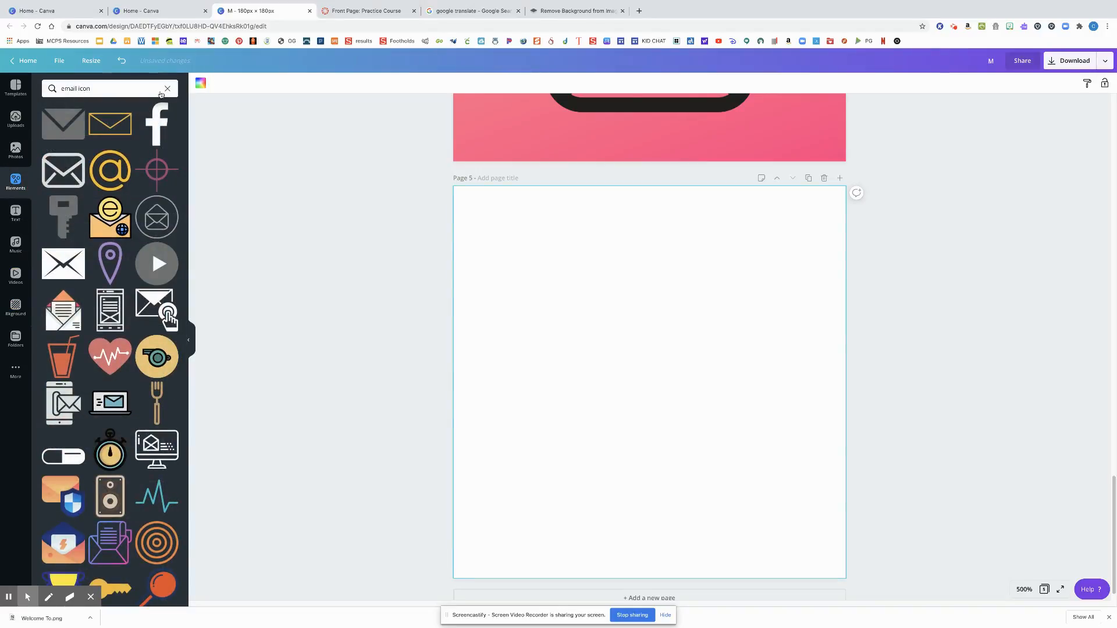
pyautogui.click(168, 90)
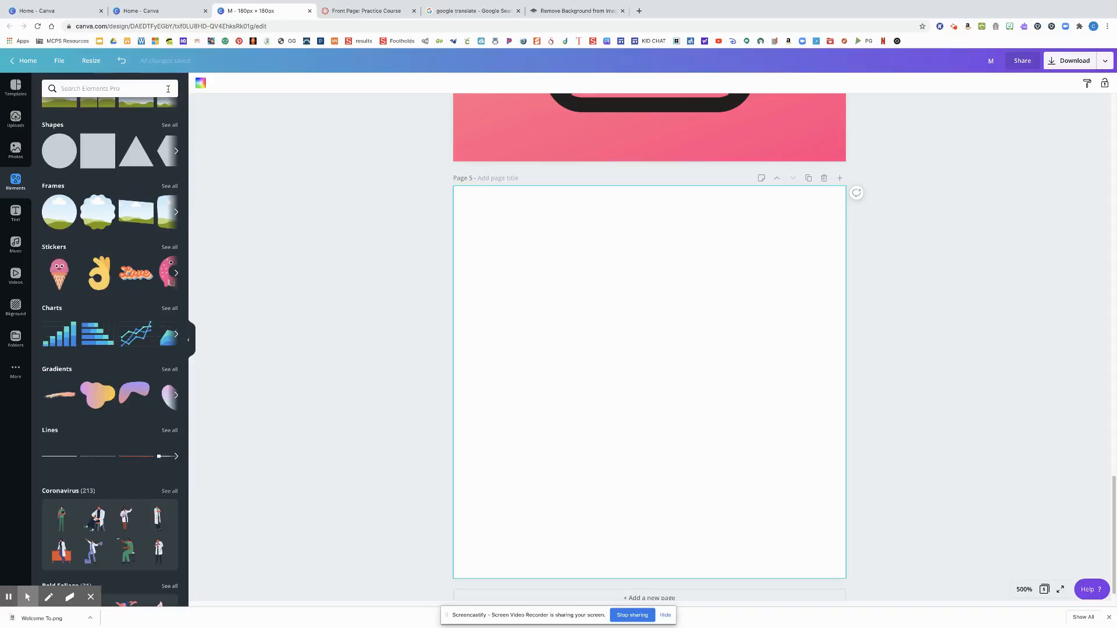
pyautogui.click(170, 369)
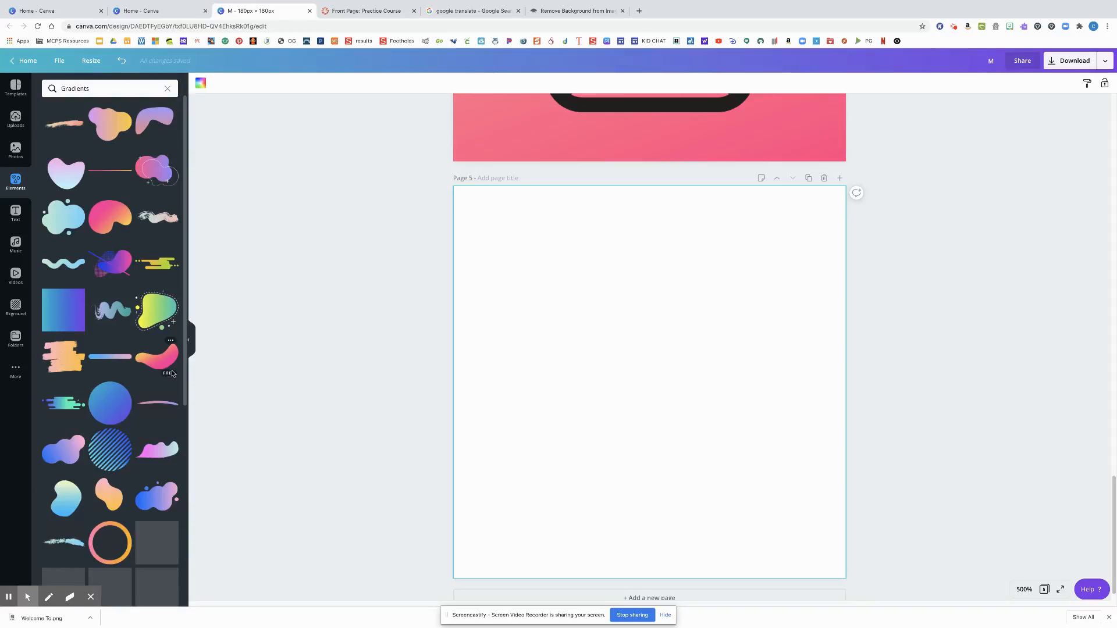
pyautogui.click(64, 364)
pyautogui.moveTo(569, 321)
pyautogui.mouseDown()
pyautogui.moveTo(463, 197)
pyautogui.moveTo(482, 202)
pyautogui.mouseUp()
pyautogui.moveTo(547, 306); pyautogui.dragTo(561, 262)
pyautogui.moveTo(726, 387)
pyautogui.mouseDown()
pyautogui.moveTo(829, 485)
pyautogui.moveTo(836, 472)
pyautogui.moveTo(733, 423)
pyautogui.mouseUp()
pyautogui.click(945, 414)
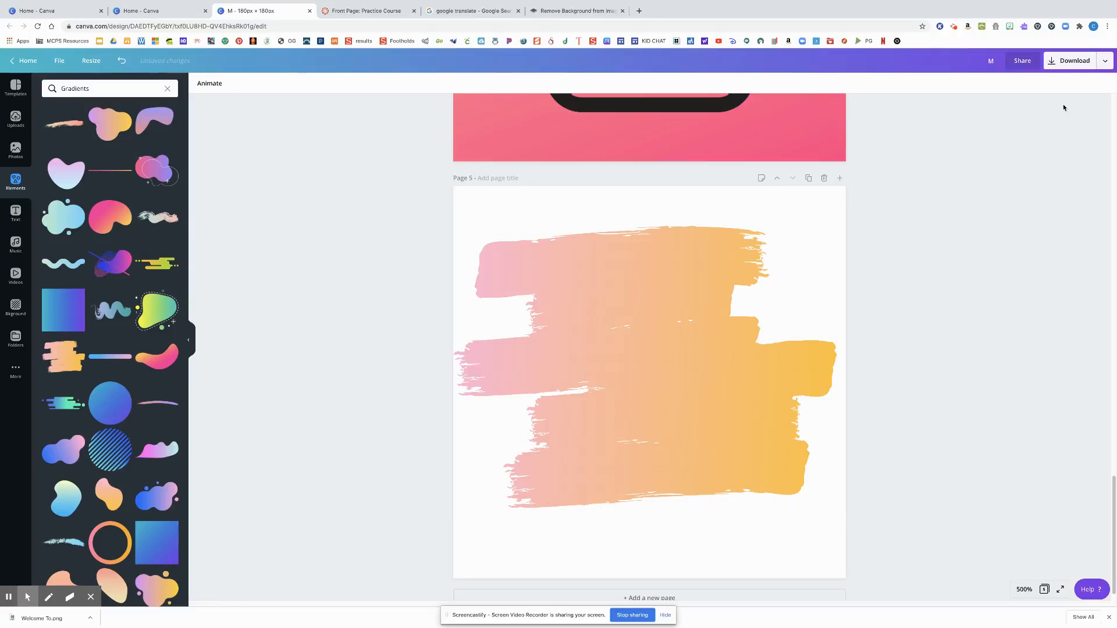
# Open the download settings and limit the PNG download to page 4 only
pyautogui.scroll(20, 763, 288)
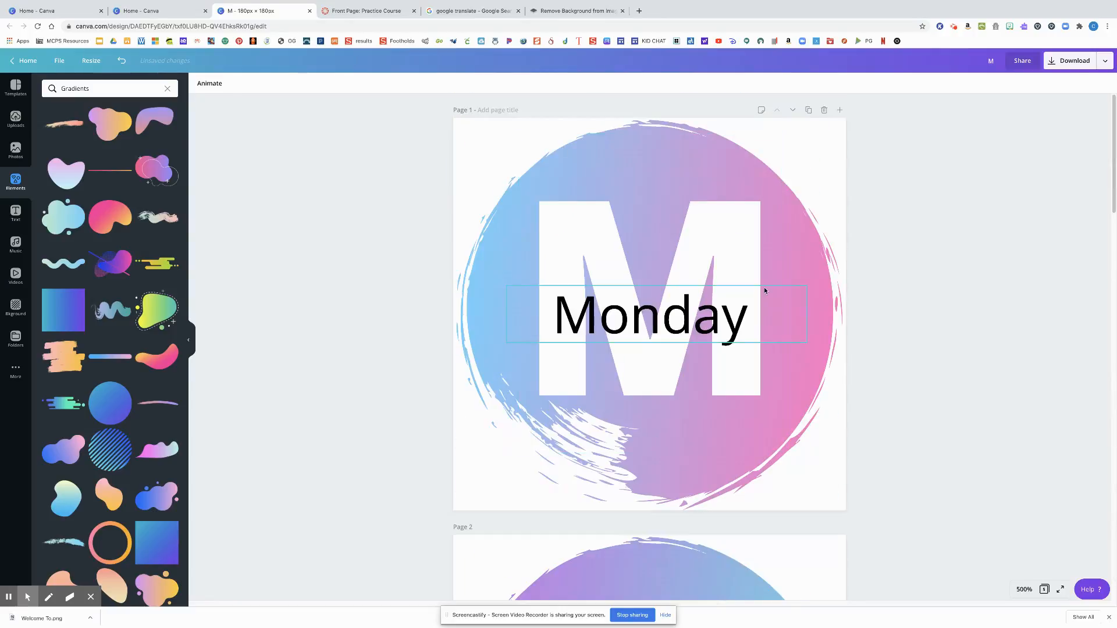
pyautogui.scroll(-9, 1023, 247)
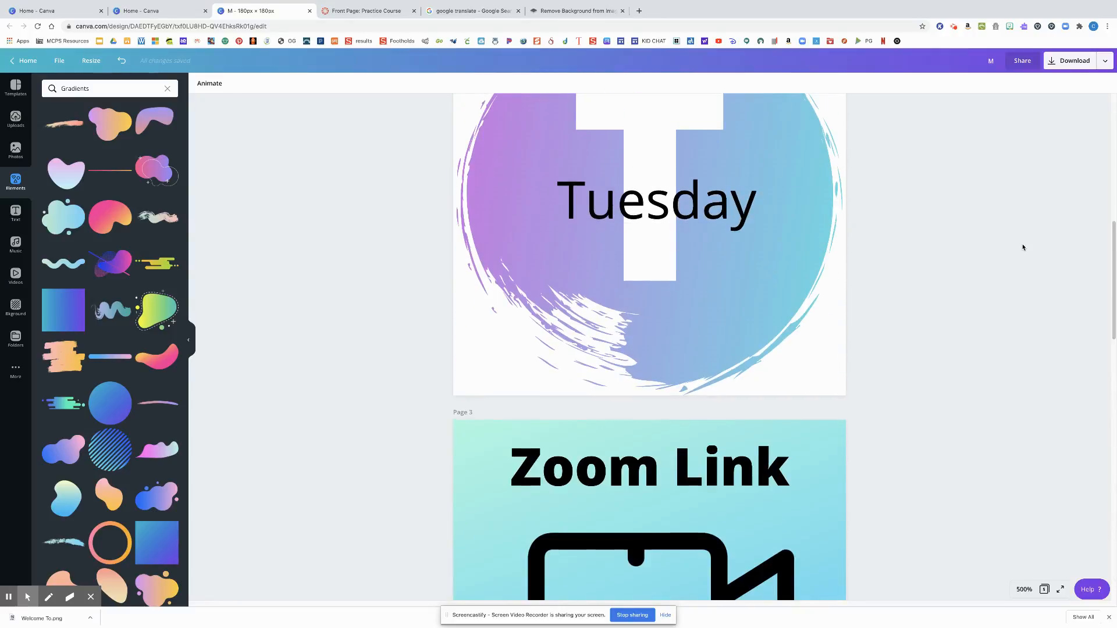
pyautogui.scroll(-10, 1023, 247)
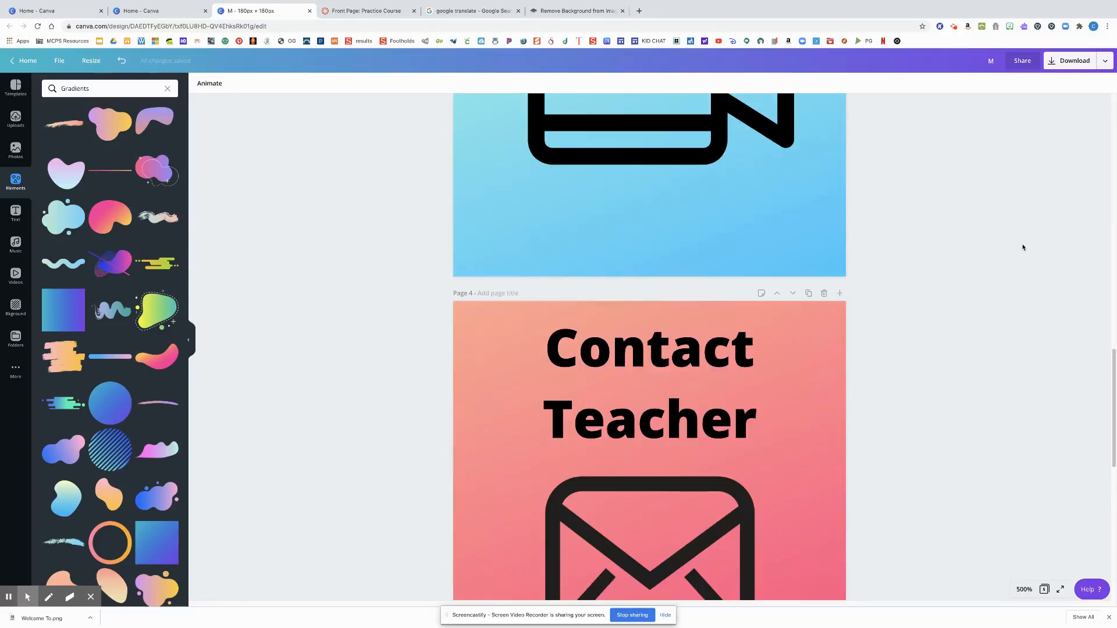
pyautogui.click(1075, 61)
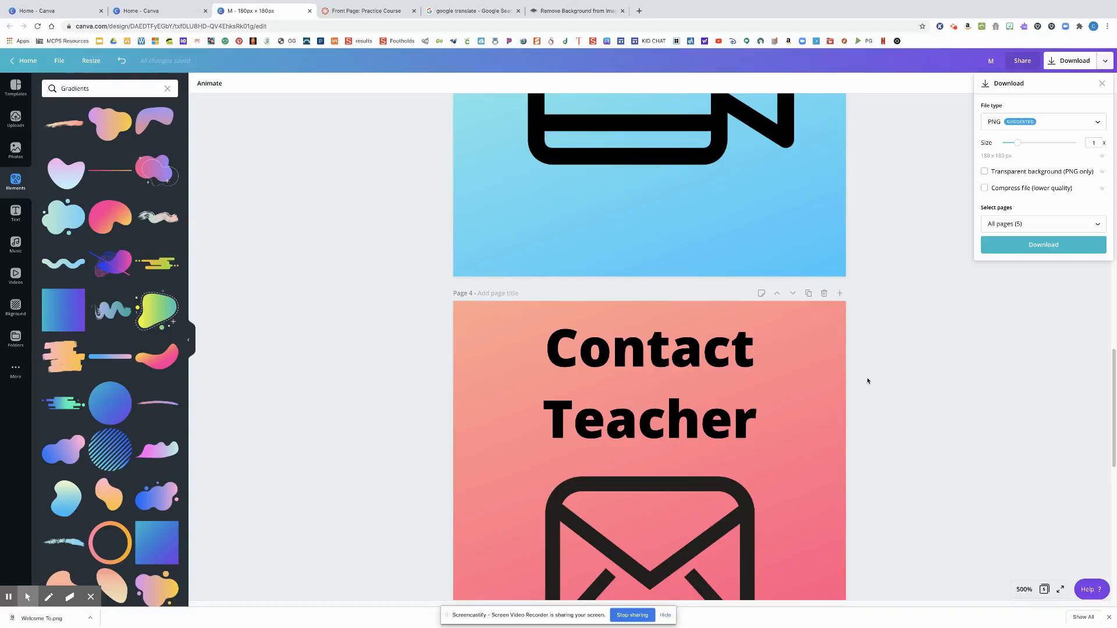
pyautogui.click(1047, 227)
pyautogui.scroll(-2, 1053, 270)
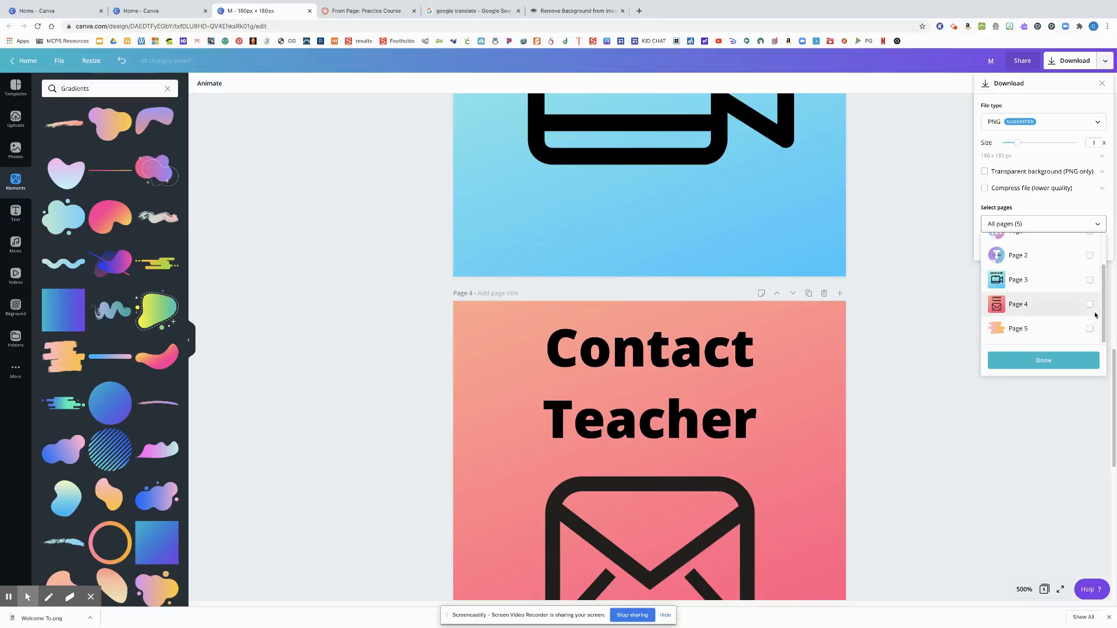
pyautogui.click(1090, 305)
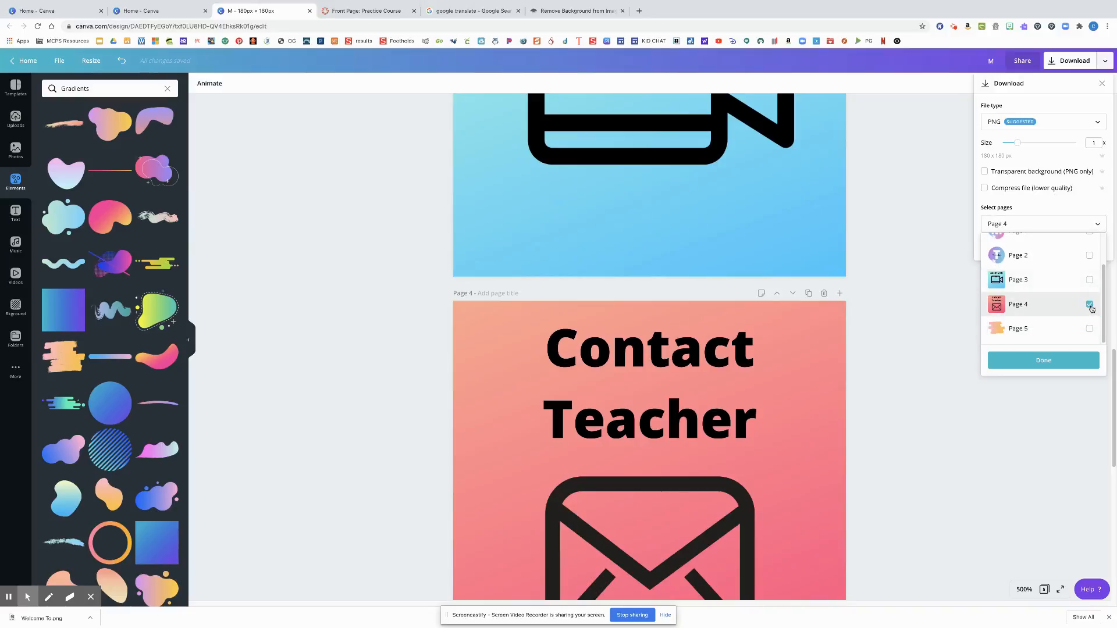
pyautogui.click(1062, 363)
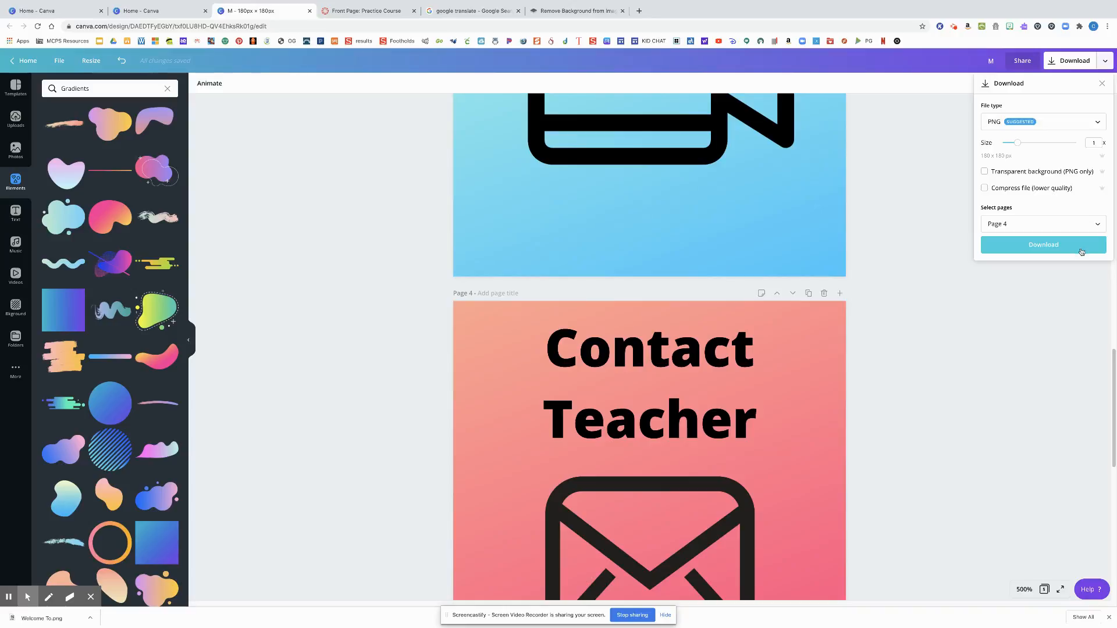
# Set the page selection for the download to all pages (1–5)
pyautogui.click(1032, 227)
pyautogui.click(1048, 249)
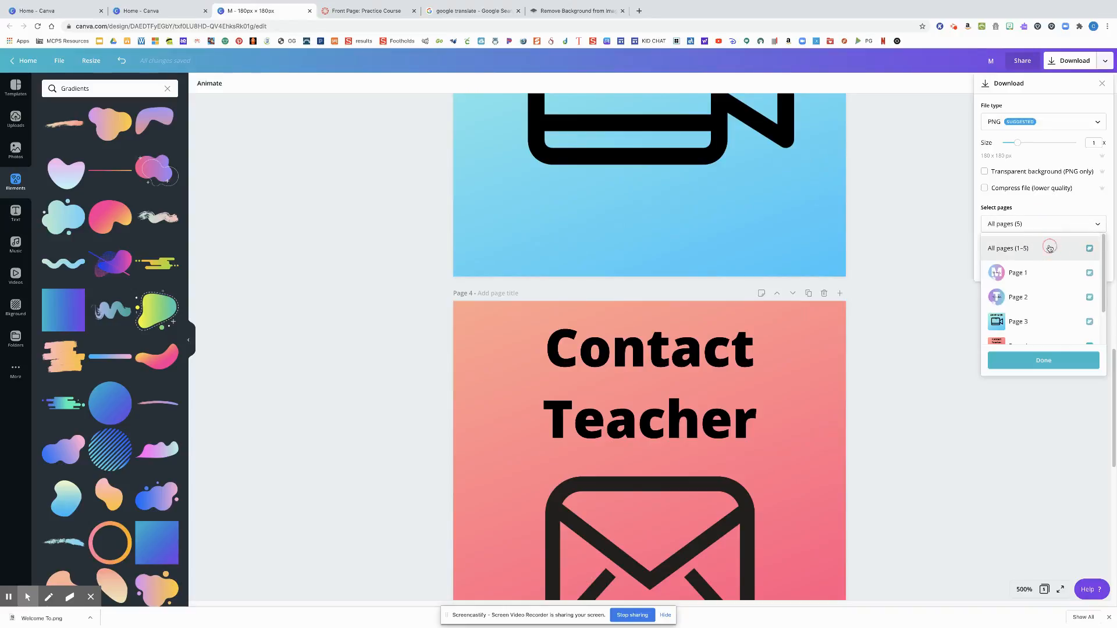
pyautogui.click(1045, 360)
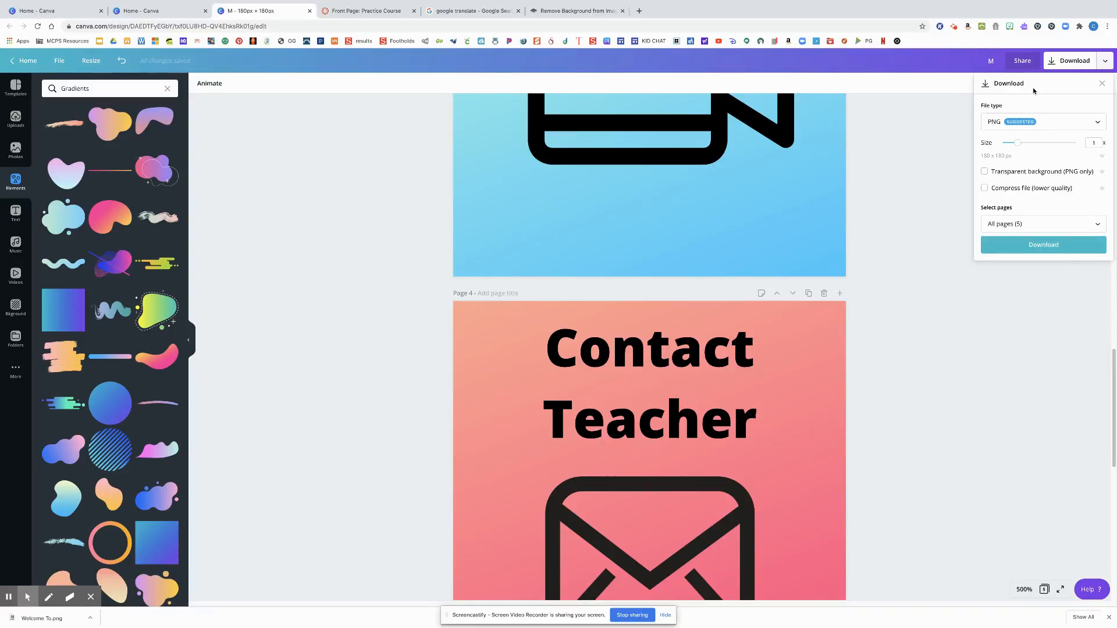
# Leave the button design for the home page and look at the banner and buttons on the practice course's Front Page
pyautogui.click(19, 62)
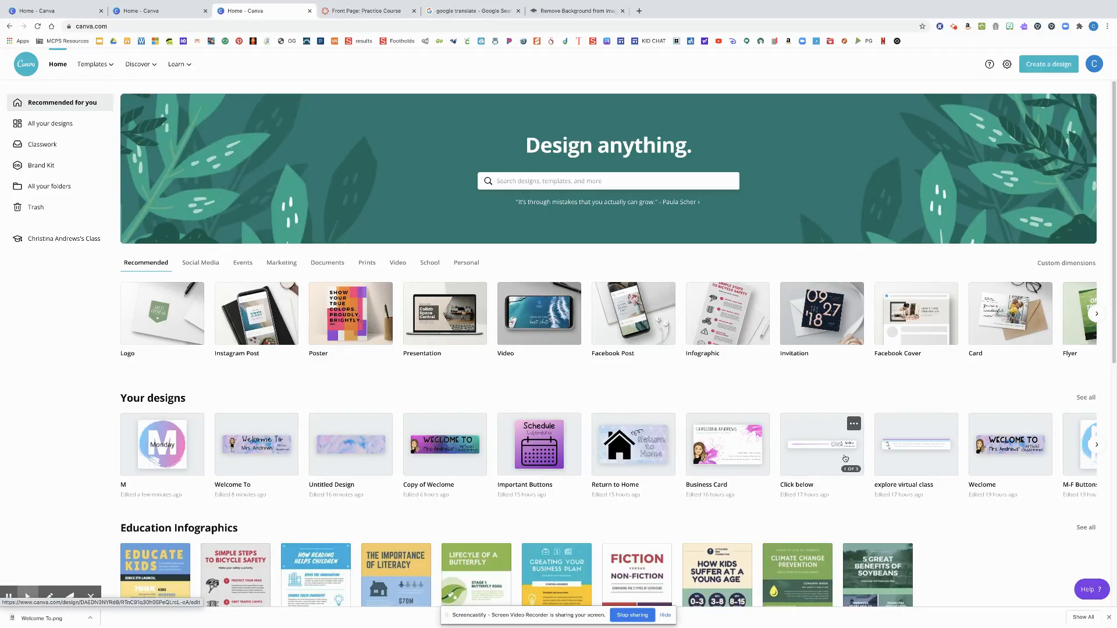
pyautogui.click(360, 12)
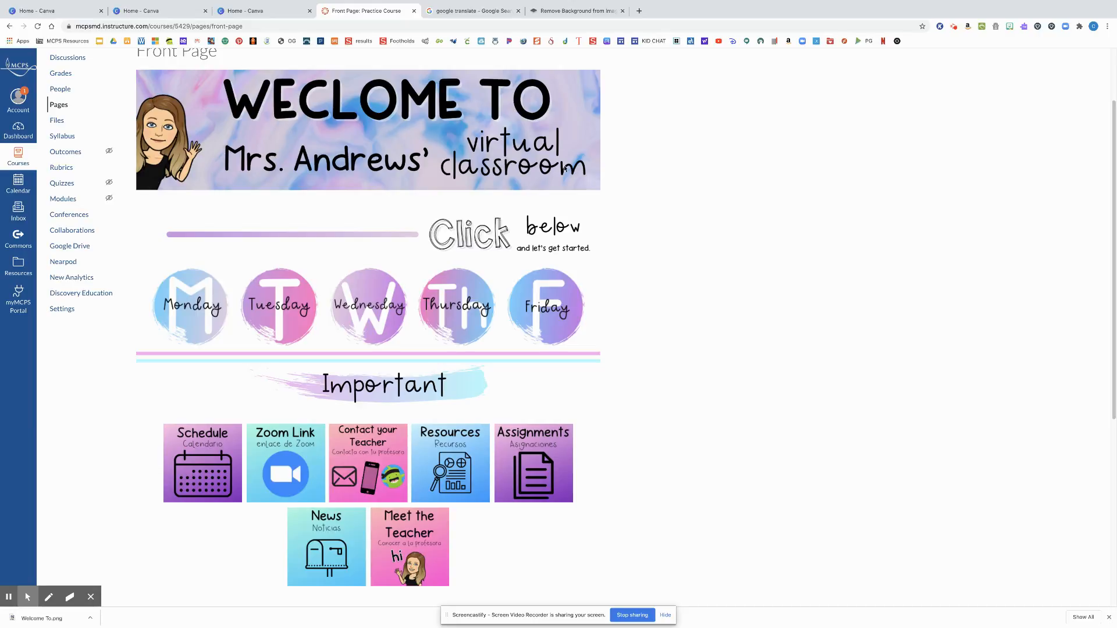
pyautogui.click(260, 11)
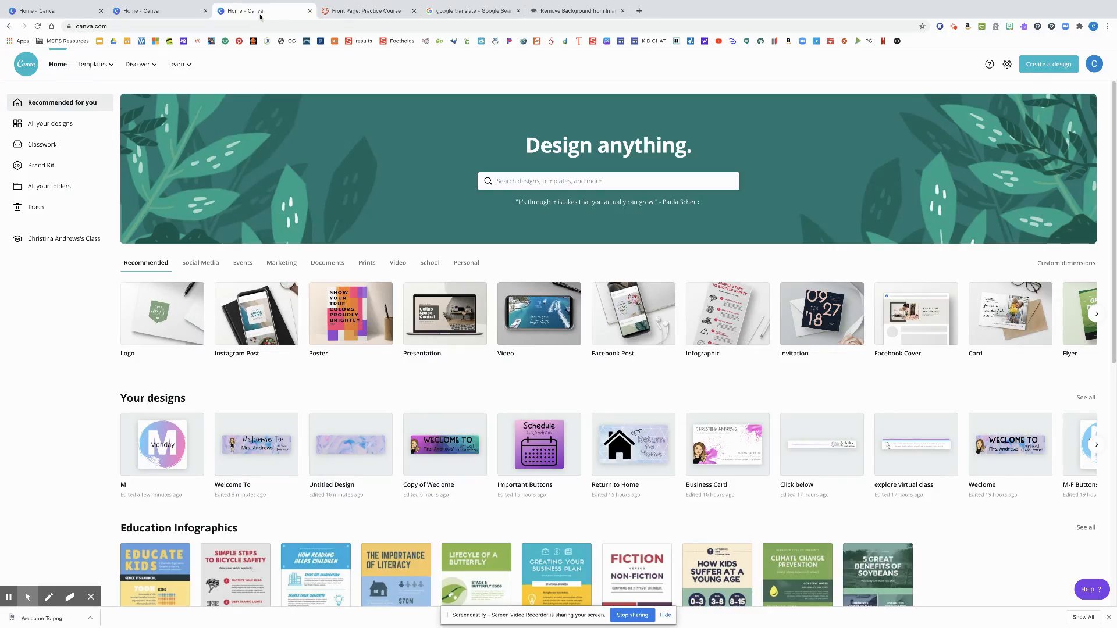
# Open the existing "Click below" design to check its custom pixel dimensions, and close it again
pyautogui.click(798, 425)
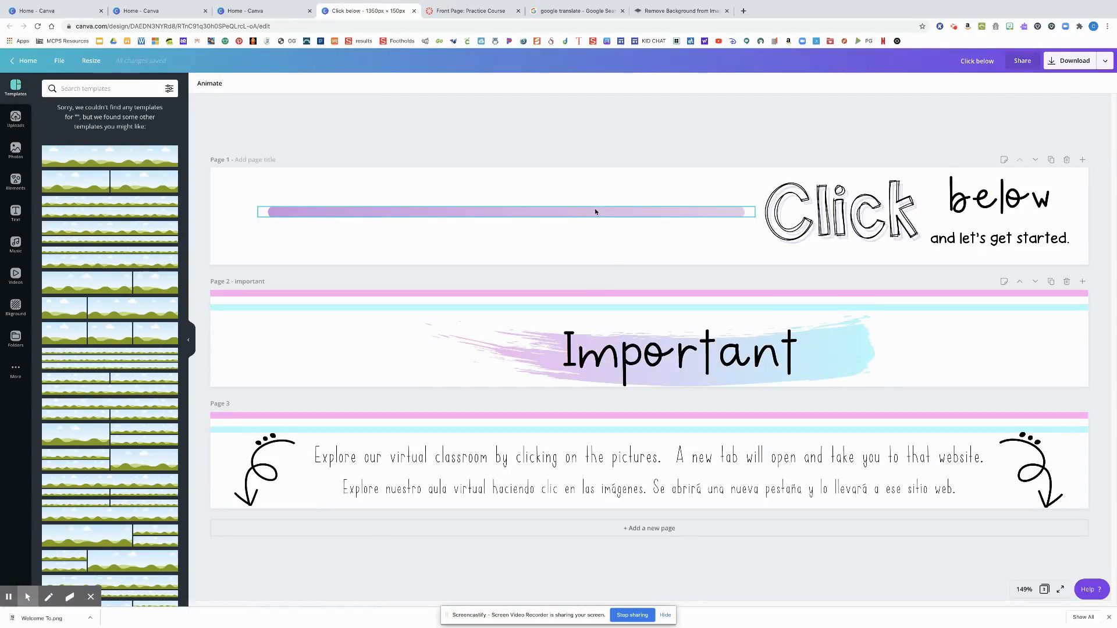
pyautogui.click(81, 63)
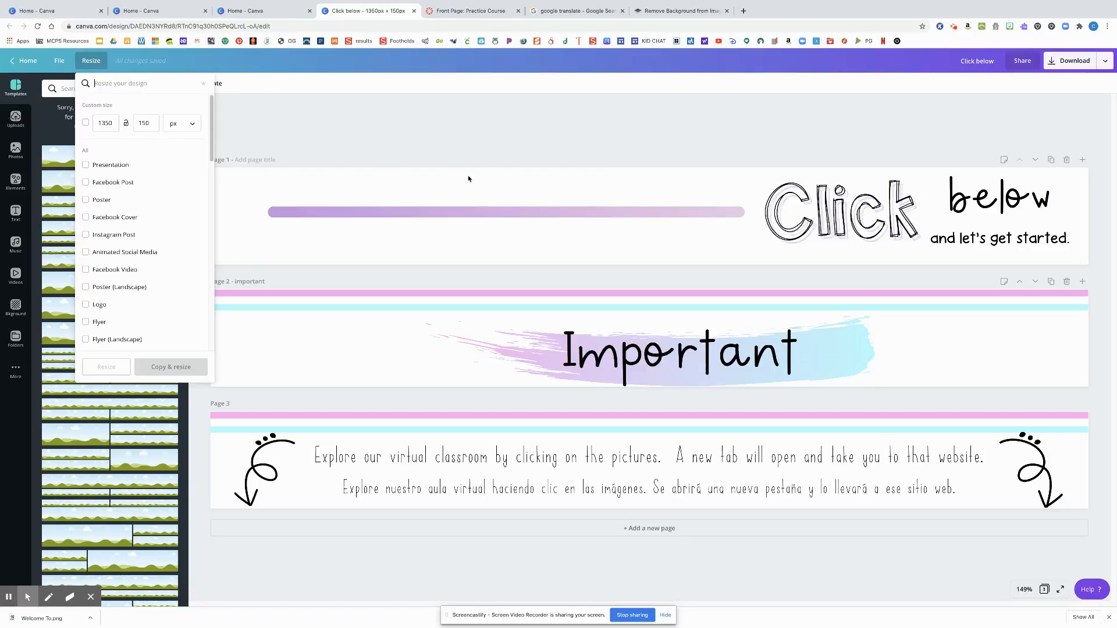
pyautogui.click(452, 147)
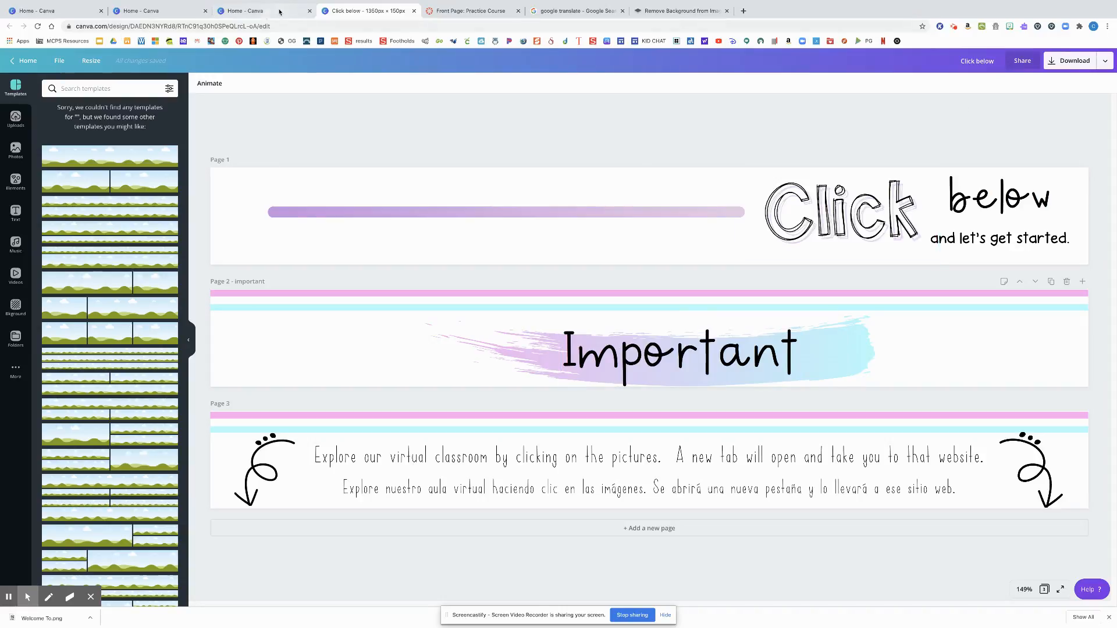
pyautogui.click(415, 12)
pyautogui.click(414, 12)
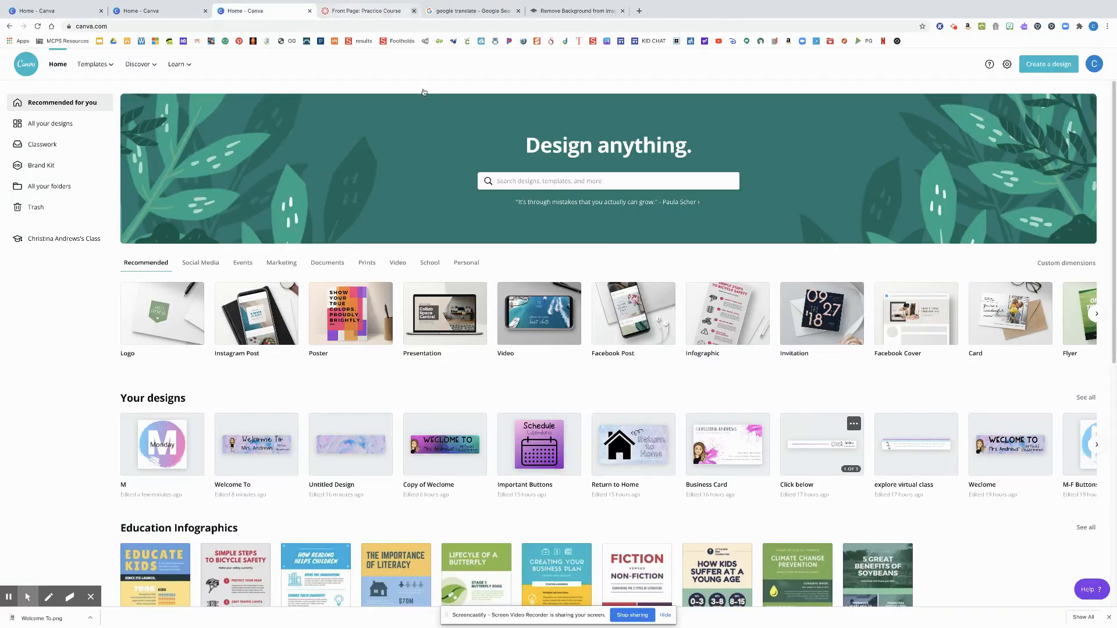
pyautogui.scroll(-1, 522, 274)
pyautogui.scroll(-1, 522, 275)
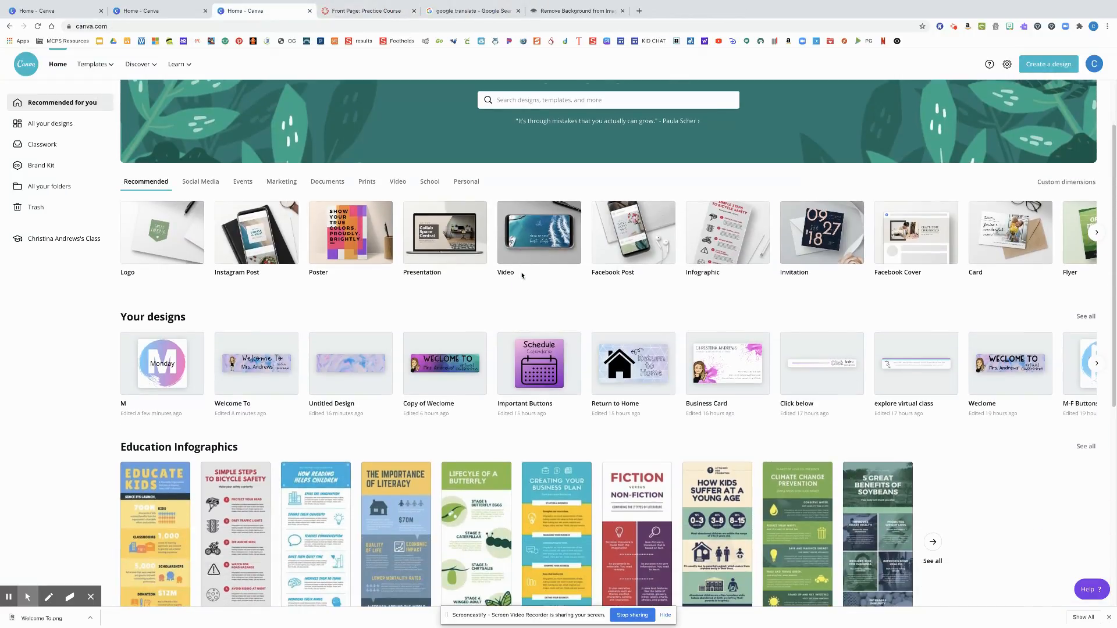